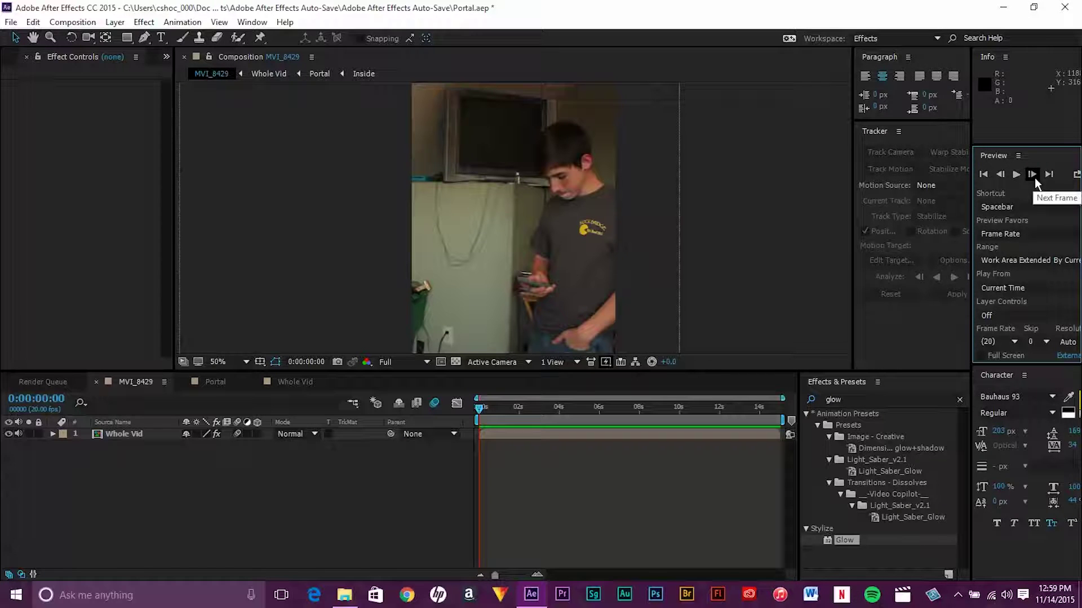
# Preview the finished MVI_8429 composition and view the Portal composition it uses.
pyautogui.click(1018, 176)
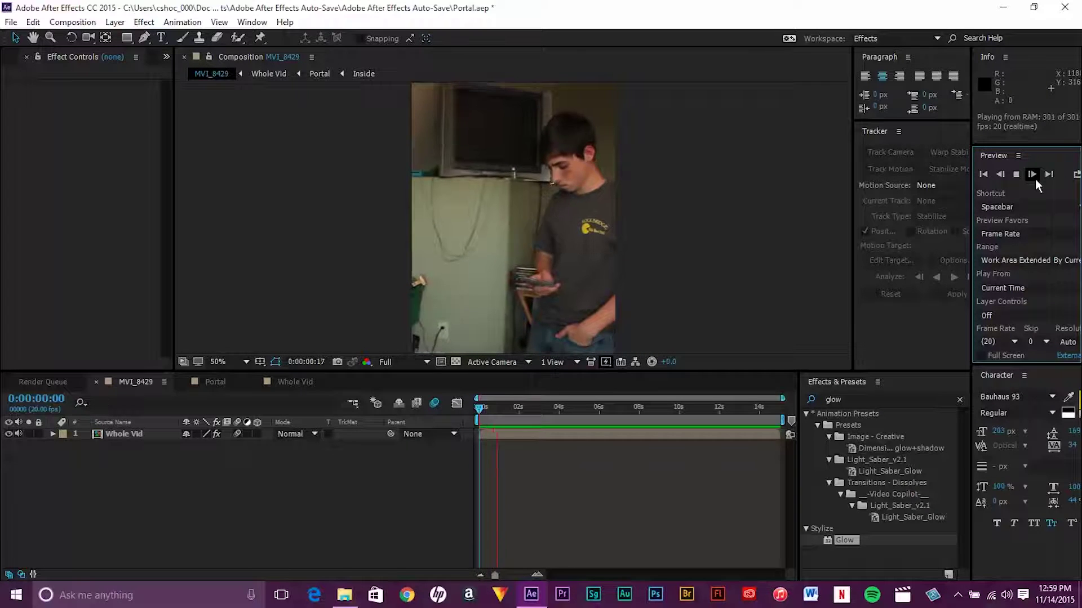
pyautogui.click(1015, 177)
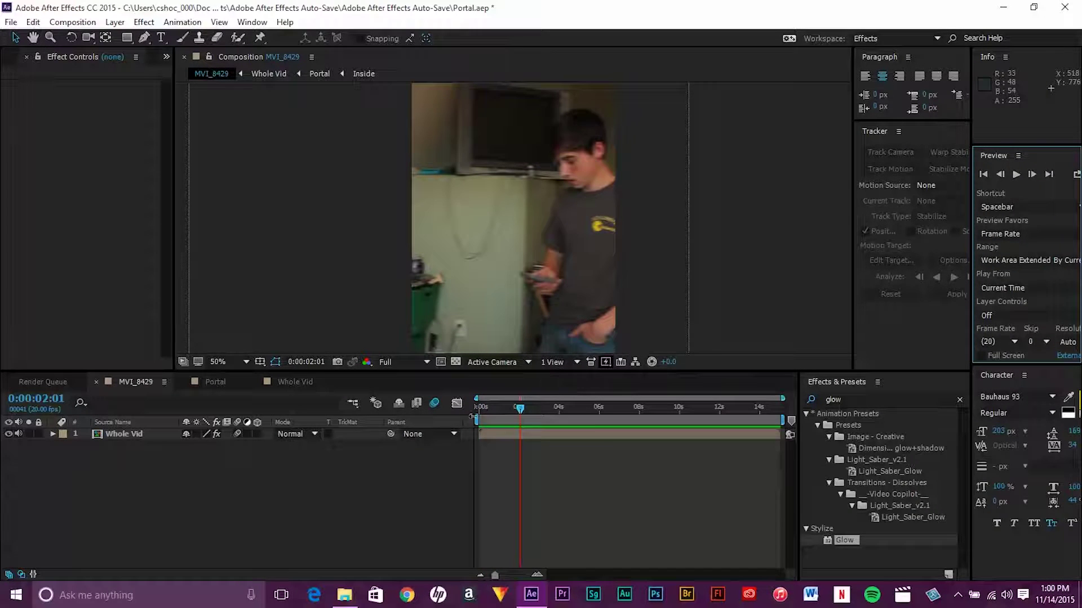
pyautogui.click(540, 407)
pyautogui.moveTo(549, 417); pyautogui.dragTo(603, 415)
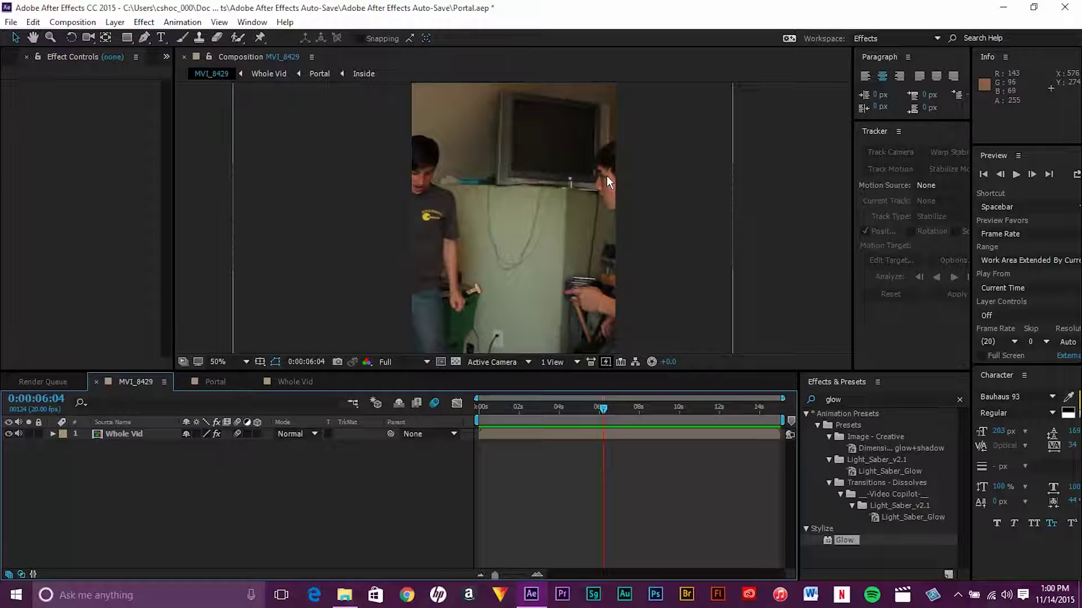
pyautogui.moveTo(604, 407); pyautogui.dragTo(195, 415)
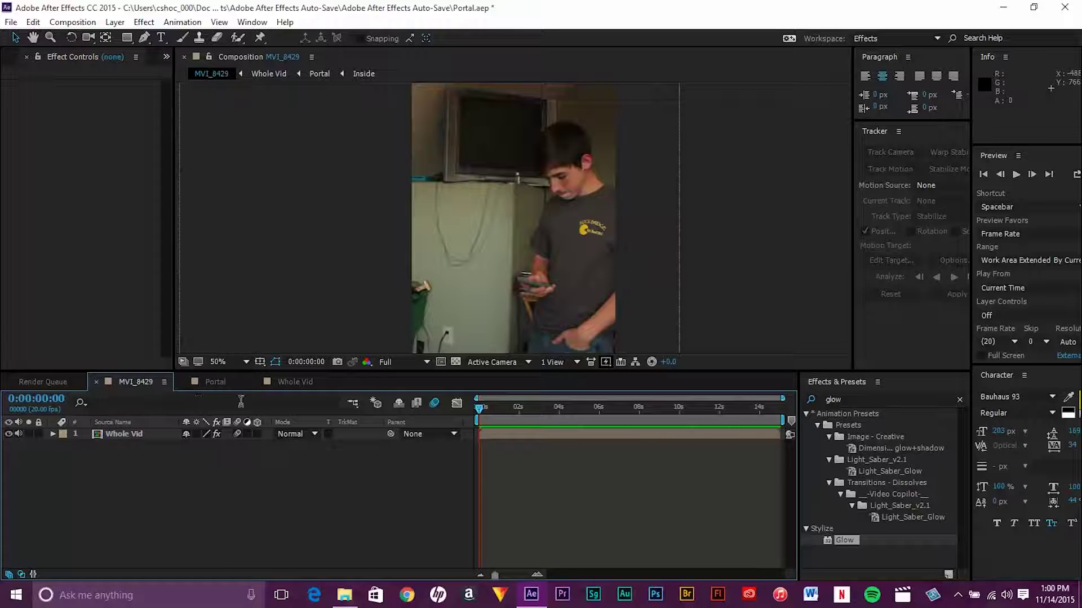
pyautogui.click(206, 385)
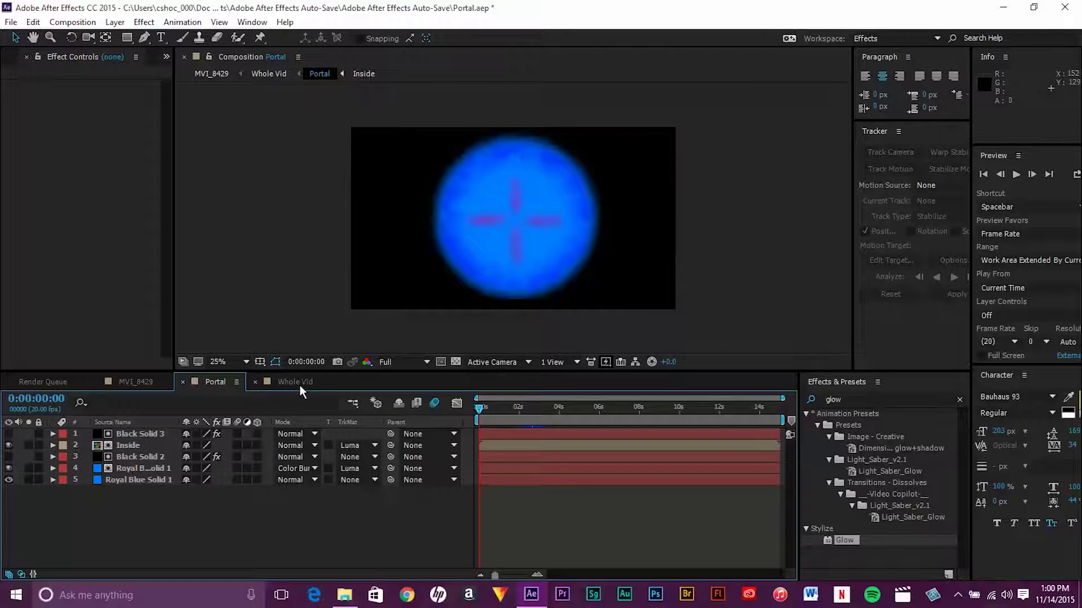
pyautogui.click(144, 384)
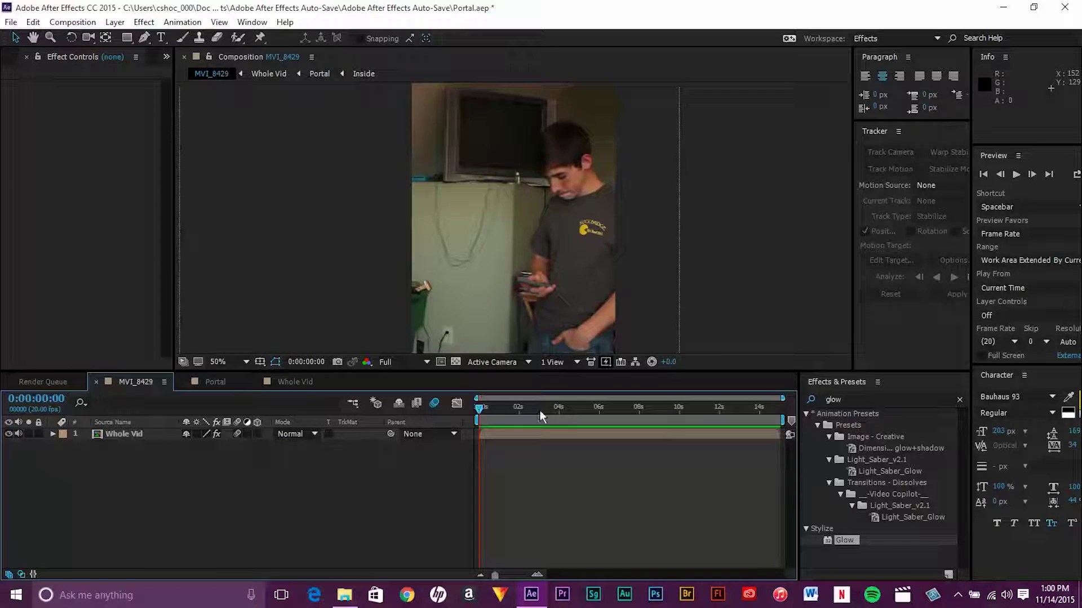
# Create a new composition from the MVI_8428.MOV footage in the project.
pyautogui.click(7, 58)
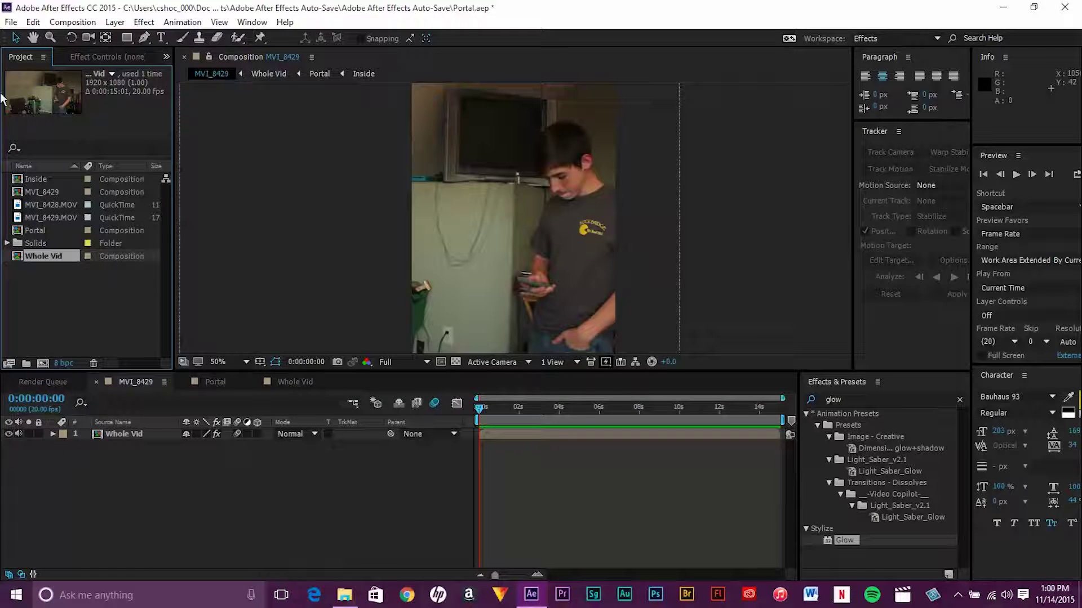
pyautogui.click(62, 204)
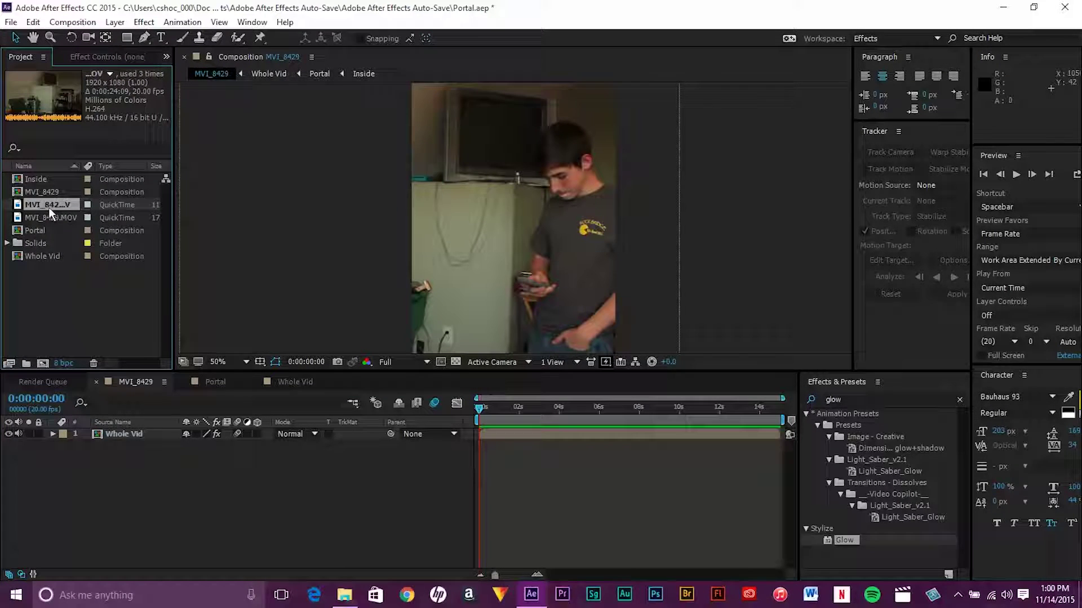
pyautogui.click(42, 362)
pyautogui.click(781, 461)
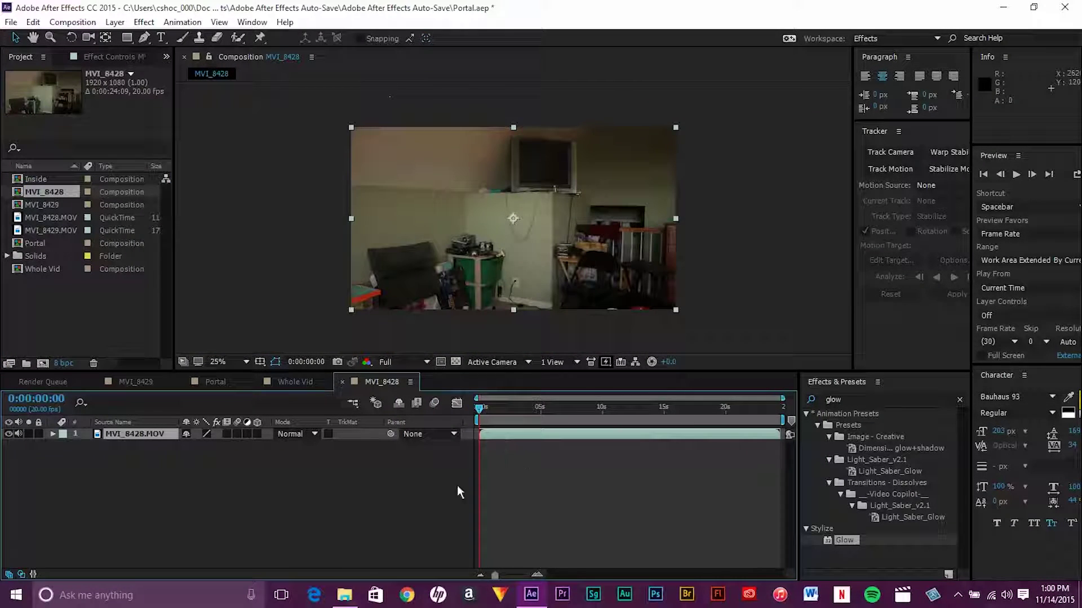
pyautogui.click(457, 485)
# Play and scrub through the MVI_8428 footage, returning to the first frame.
pyautogui.moveTo(481, 410); pyautogui.dragTo(594, 418)
pyautogui.press('Home')
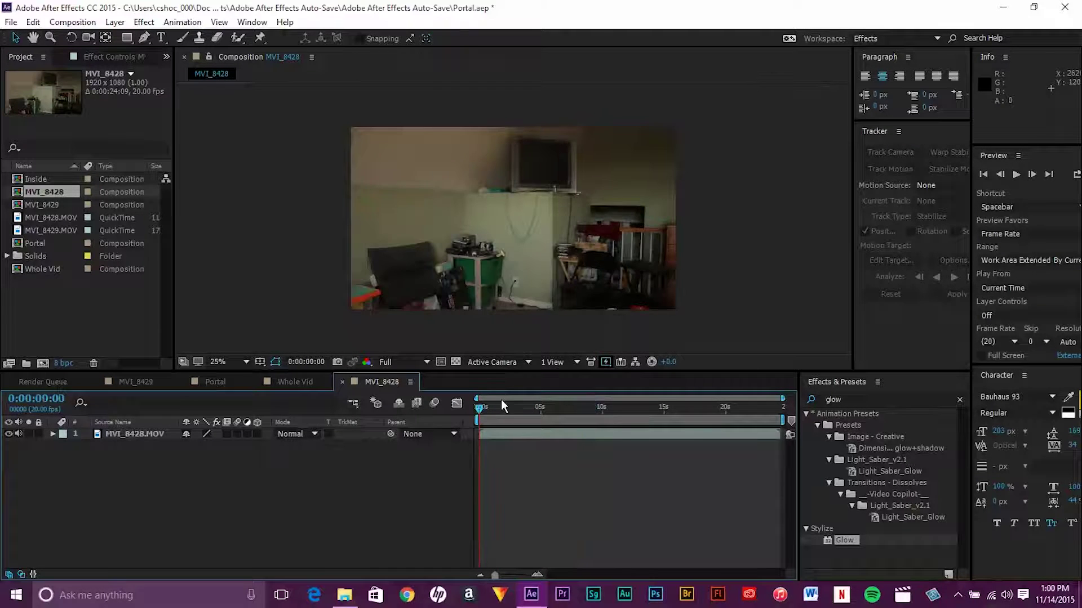
pyautogui.click(1016, 174)
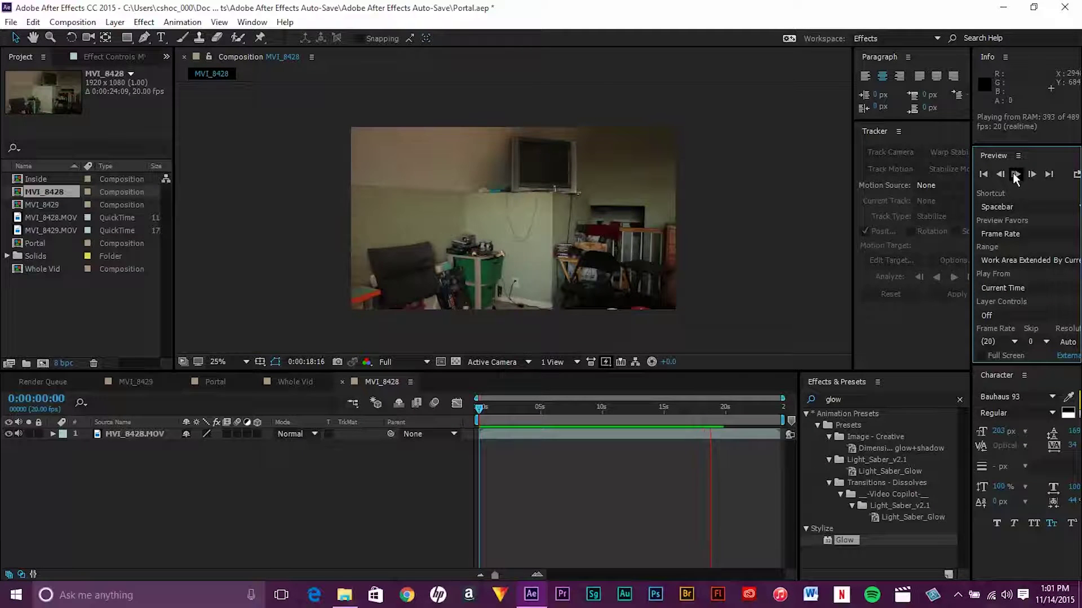
pyautogui.click(1016, 178)
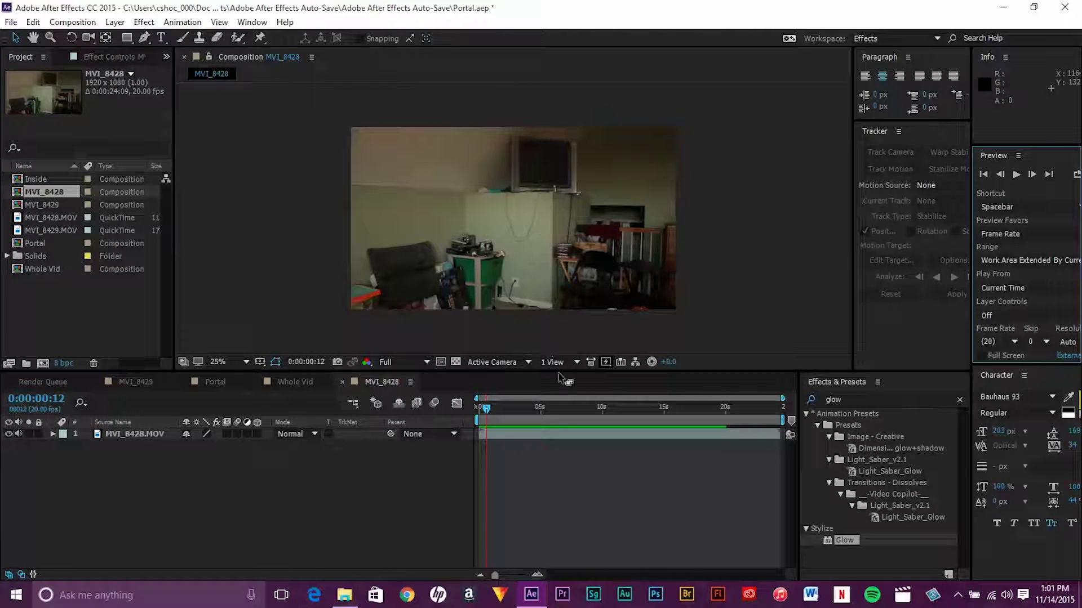
pyautogui.moveTo(488, 411); pyautogui.dragTo(583, 412)
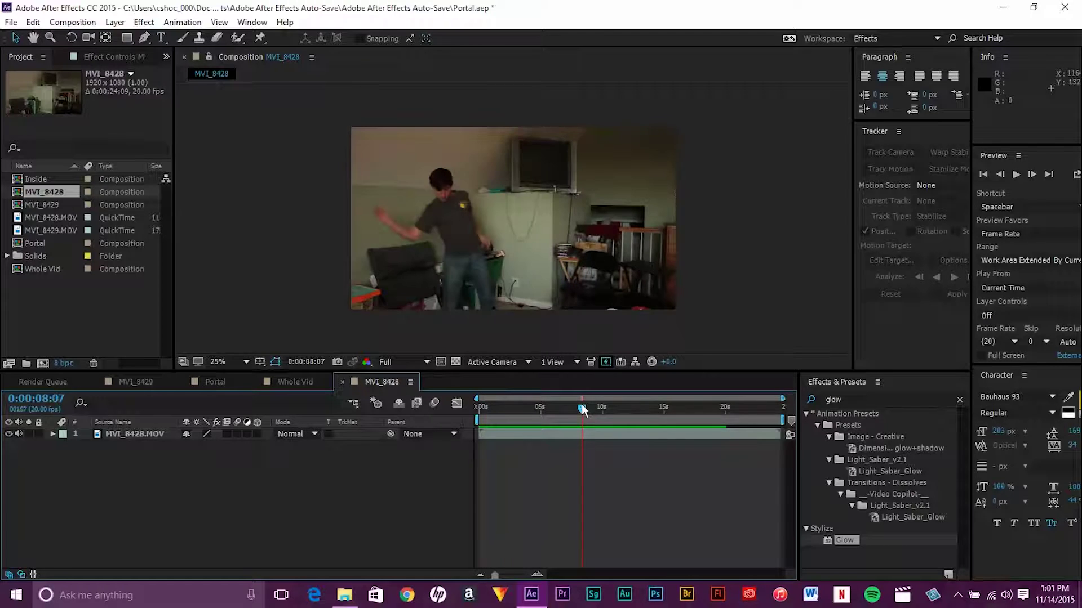
pyautogui.press('Home')
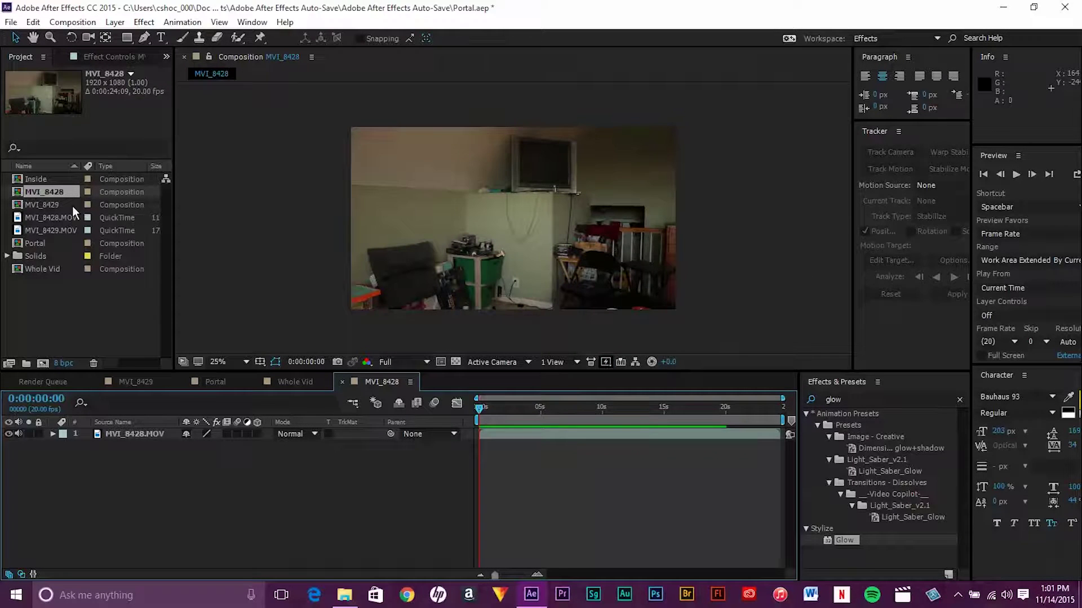
# Add MVI_8429.MOV as a layer above MVI_8428.MOV and toggle its visibility to compare the two clips.
pyautogui.click(59, 230)
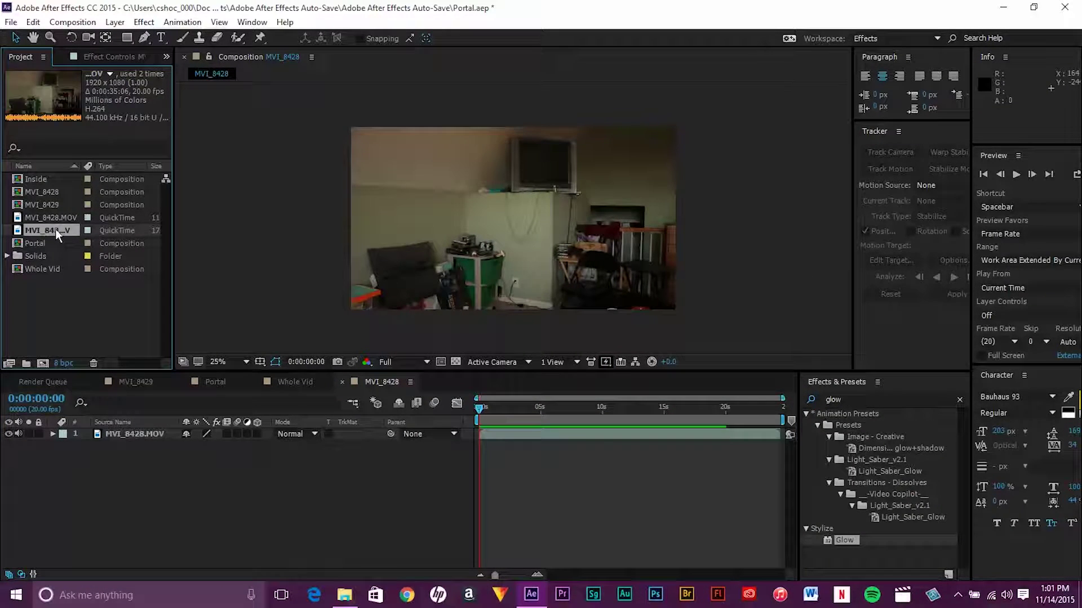
pyautogui.moveTo(56, 228); pyautogui.dragTo(139, 454)
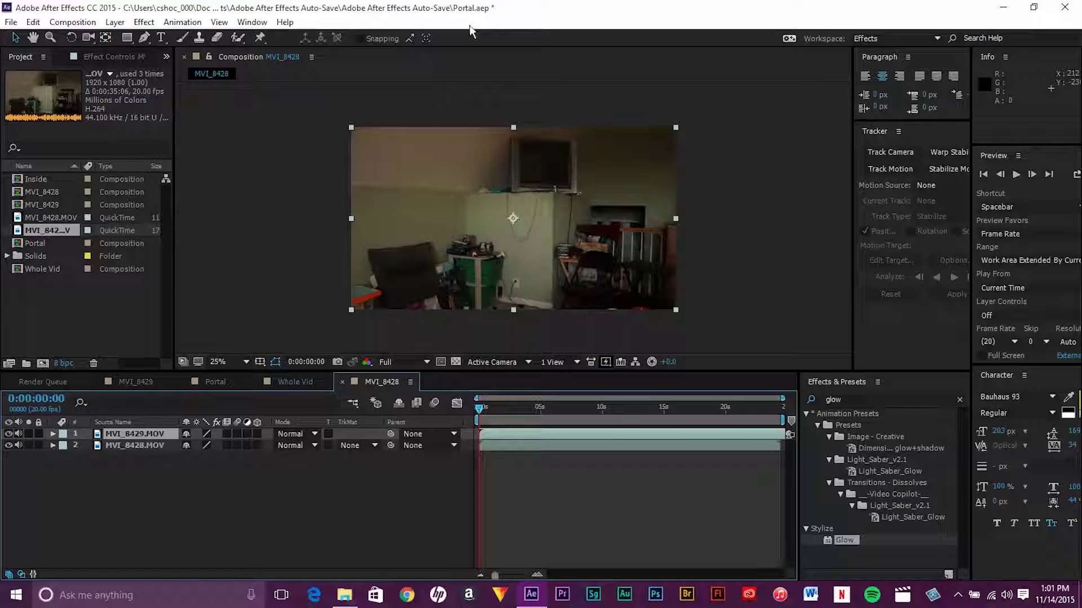
pyautogui.click(7, 435)
pyautogui.click(7, 435)
pyautogui.click(8, 435)
pyautogui.click(8, 435)
# Shift the MVI_8429.MOV layer about 0:00:05:12 earlier and preview its opening seconds to check the timing.
pyautogui.moveTo(643, 438); pyautogui.dragTo(549, 434)
pyautogui.click(1016, 175)
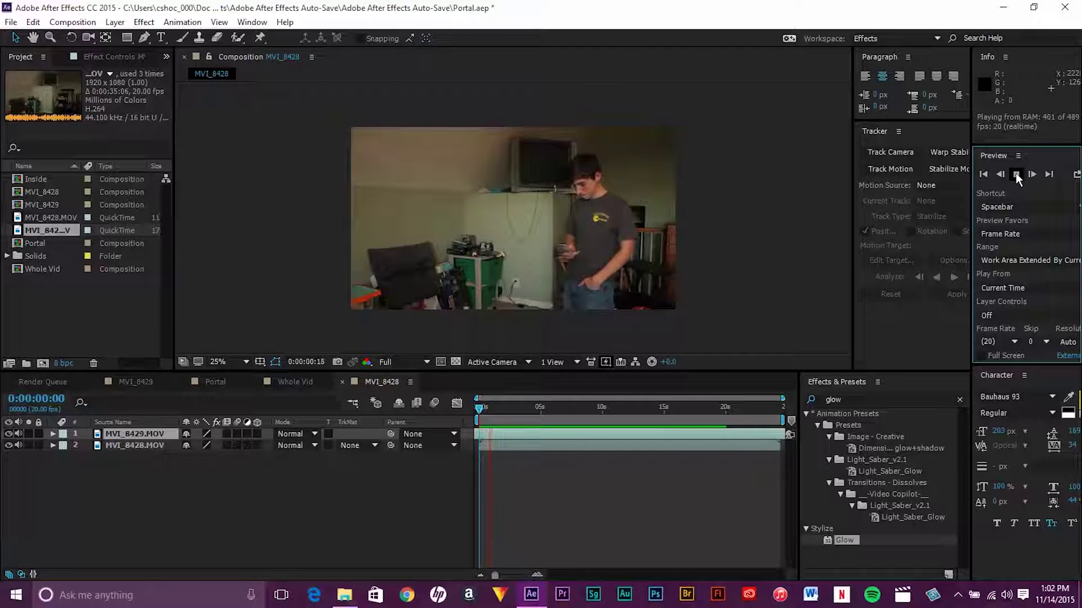
pyautogui.click(1017, 176)
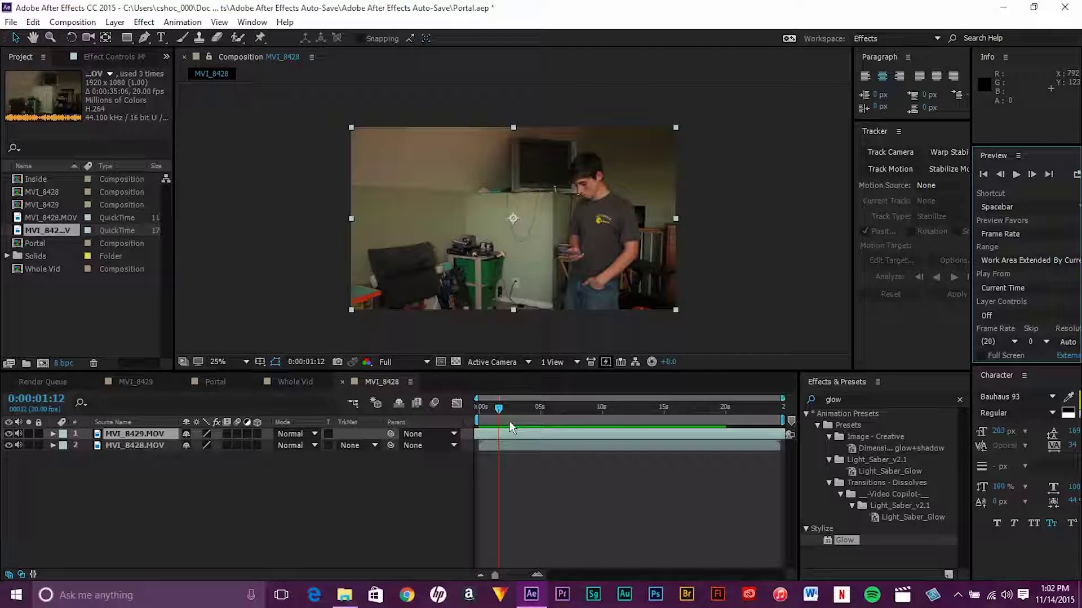
pyautogui.moveTo(498, 410); pyautogui.dragTo(513, 412)
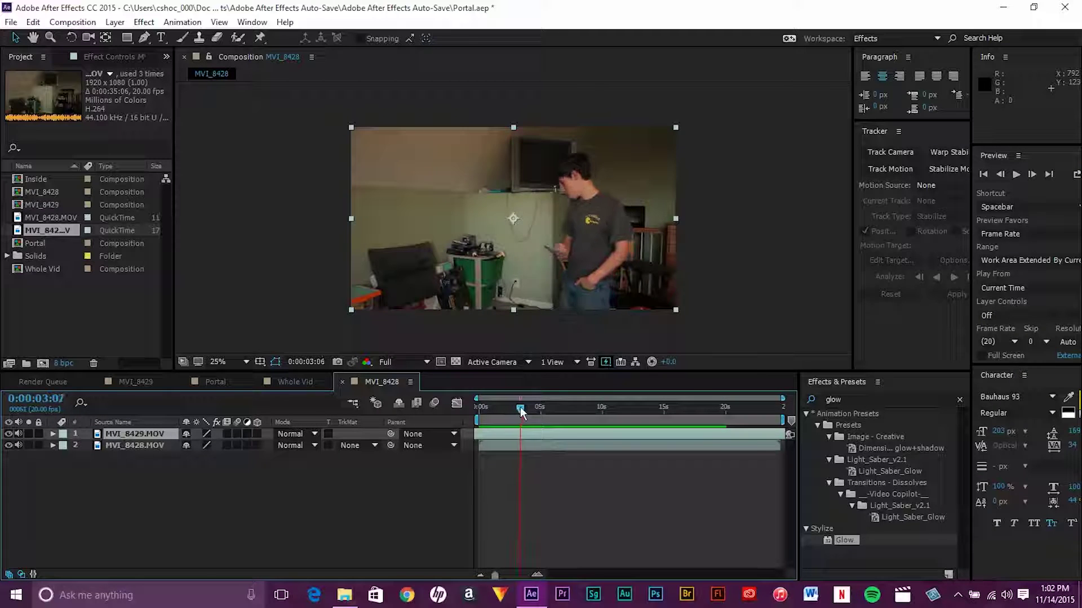
pyautogui.moveTo(511, 408)
pyautogui.mouseDown()
pyautogui.moveTo(499, 410)
pyautogui.moveTo(520, 414)
pyautogui.mouseUp()
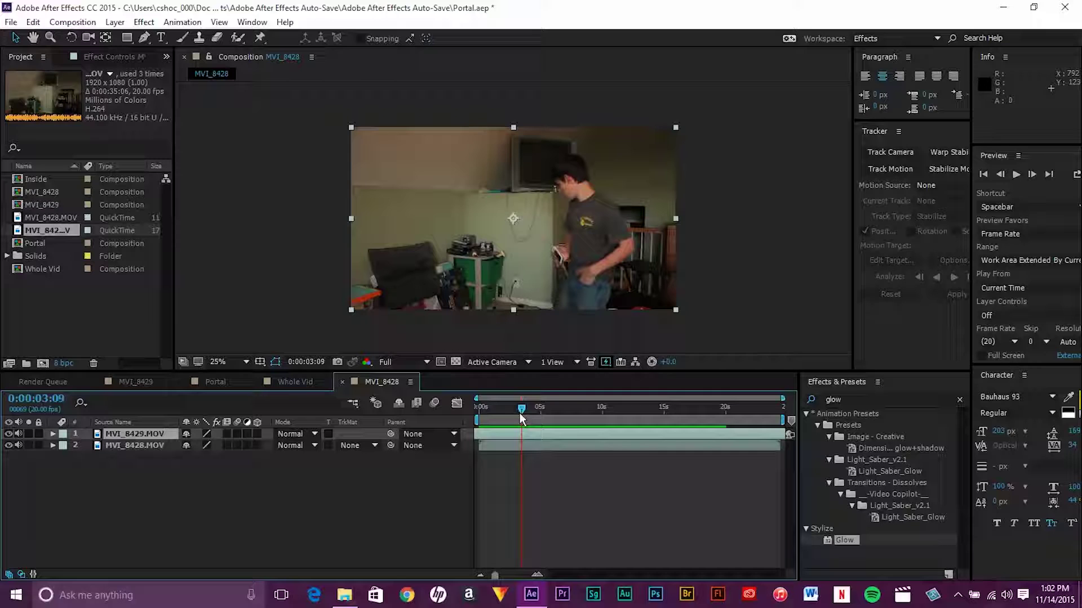
pyautogui.moveTo(519, 414); pyautogui.dragTo(292, 433)
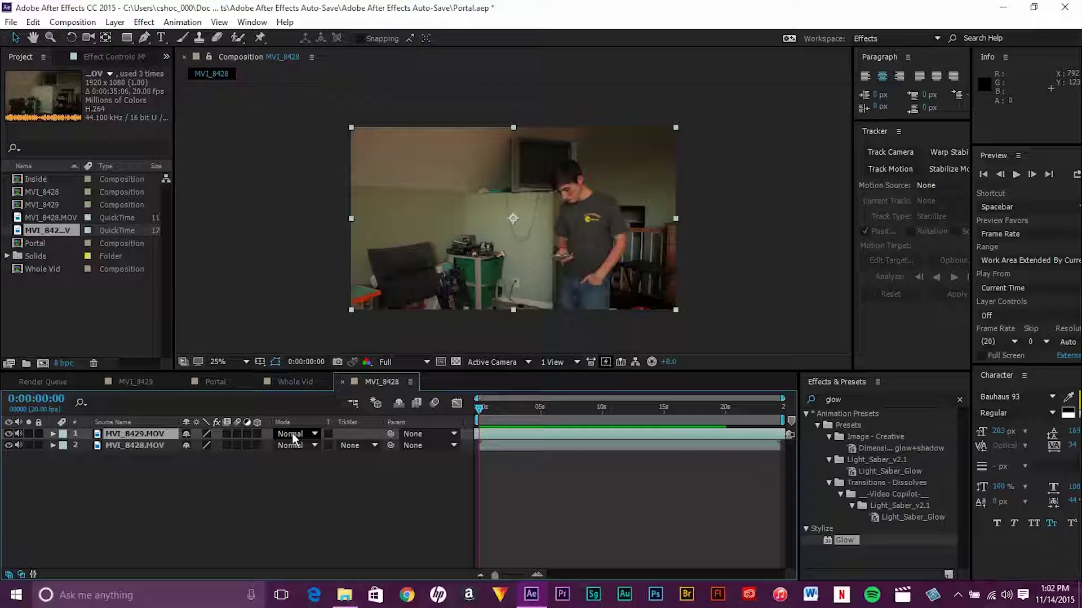
# Clear the effects search filter so all effect categories are listed.
pyautogui.click(960, 400)
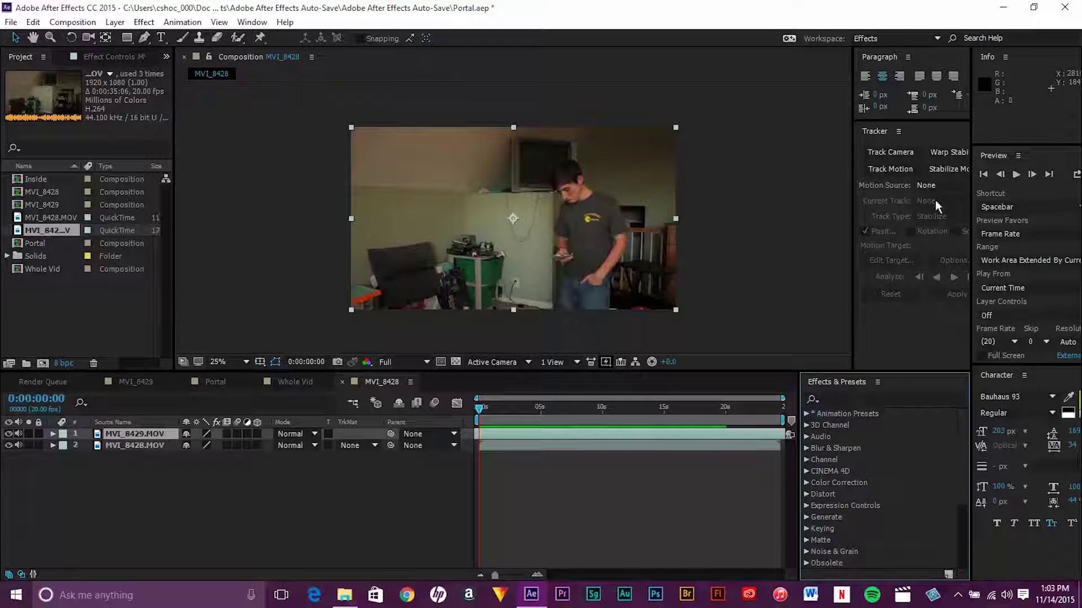
pyautogui.scroll(1, 532, 243)
pyautogui.scroll(-1, 532, 243)
# Draw a closed eight-point RotoBezier mask on the MVI_8429.MOV layer around the man holding the phone, extending past the frame edges.
pyautogui.click(144, 37)
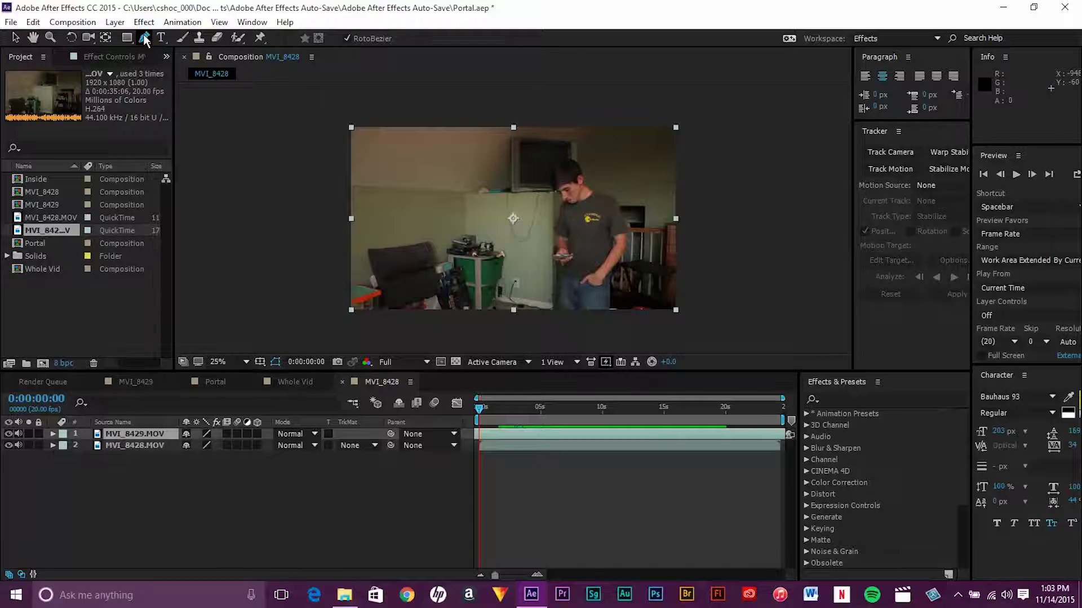
pyautogui.click(544, 318)
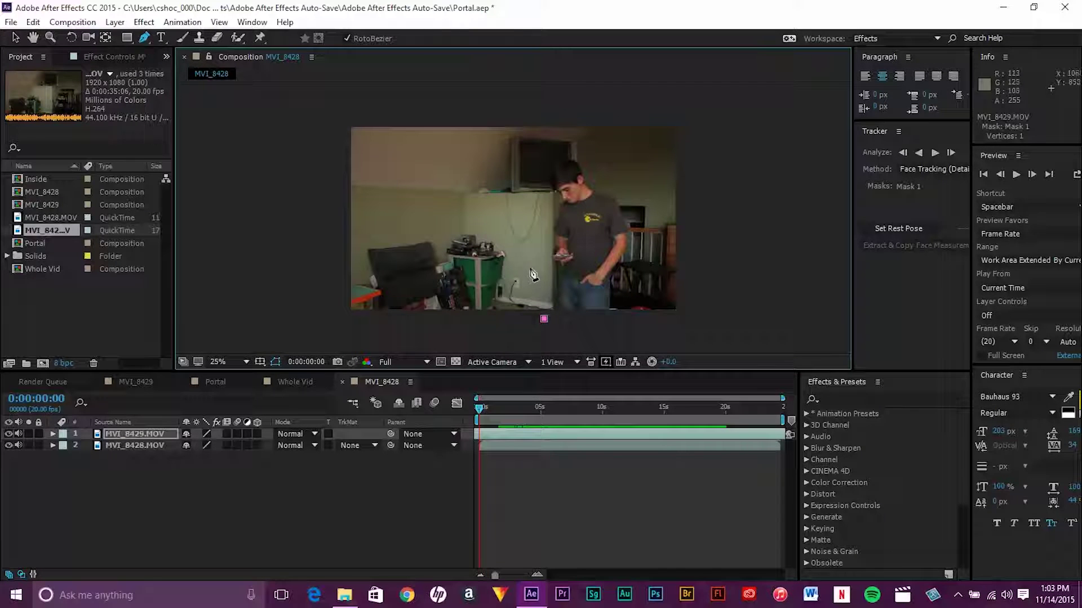
pyautogui.click(534, 272)
pyautogui.click(533, 213)
pyautogui.click(534, 151)
pyautogui.click(558, 122)
pyautogui.click(675, 114)
pyautogui.click(704, 178)
pyautogui.click(691, 328)
pyautogui.click(543, 319)
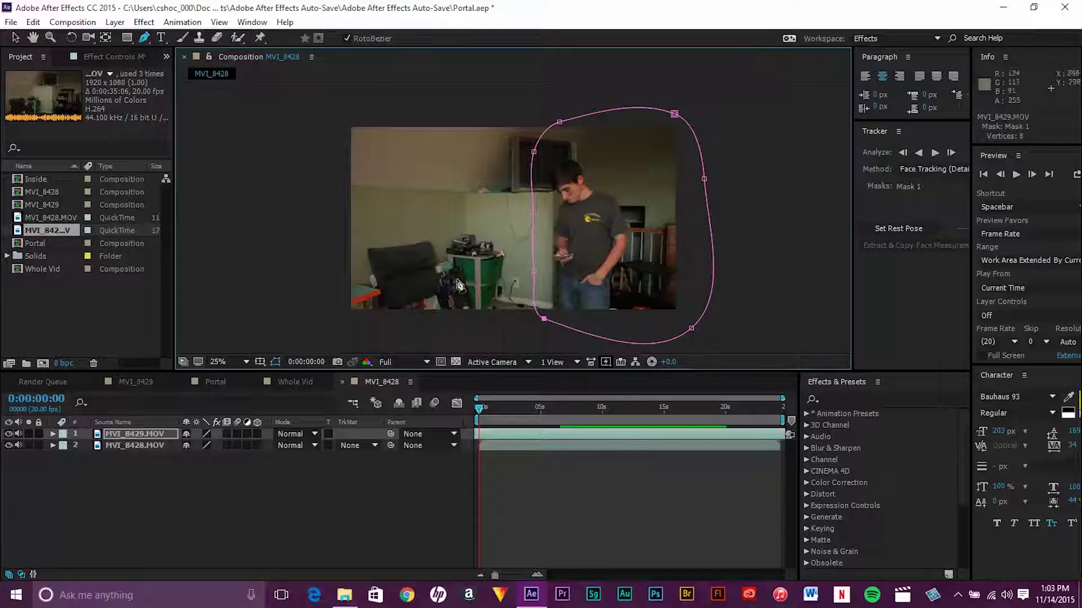
# Scrub the masked composite to about 10 seconds and back to the start to check that both men show.
pyautogui.moveTo(477, 409); pyautogui.dragTo(606, 408)
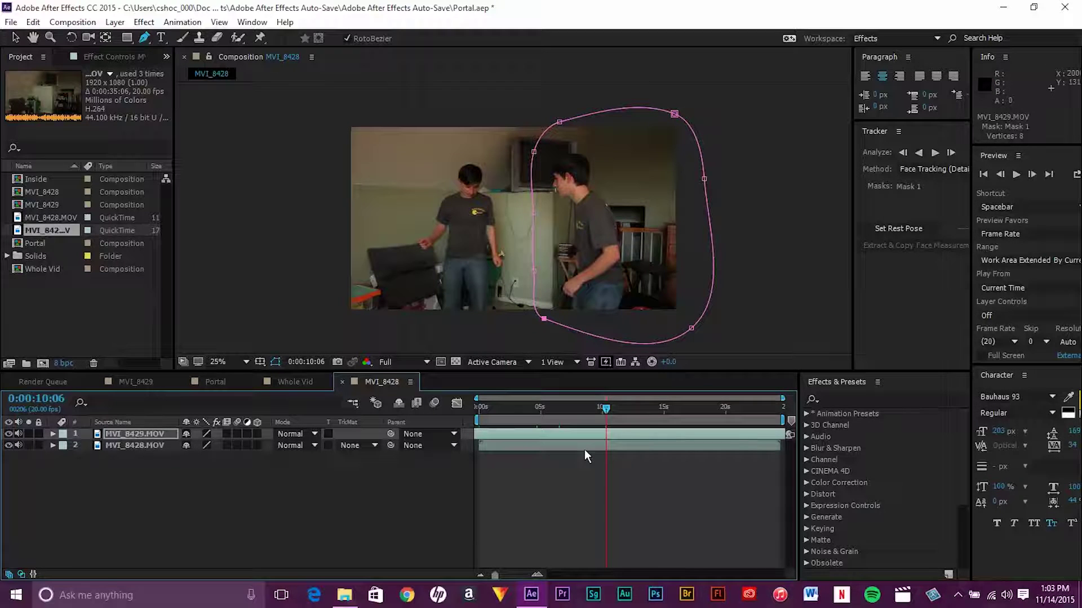
pyautogui.moveTo(607, 407); pyautogui.dragTo(265, 487)
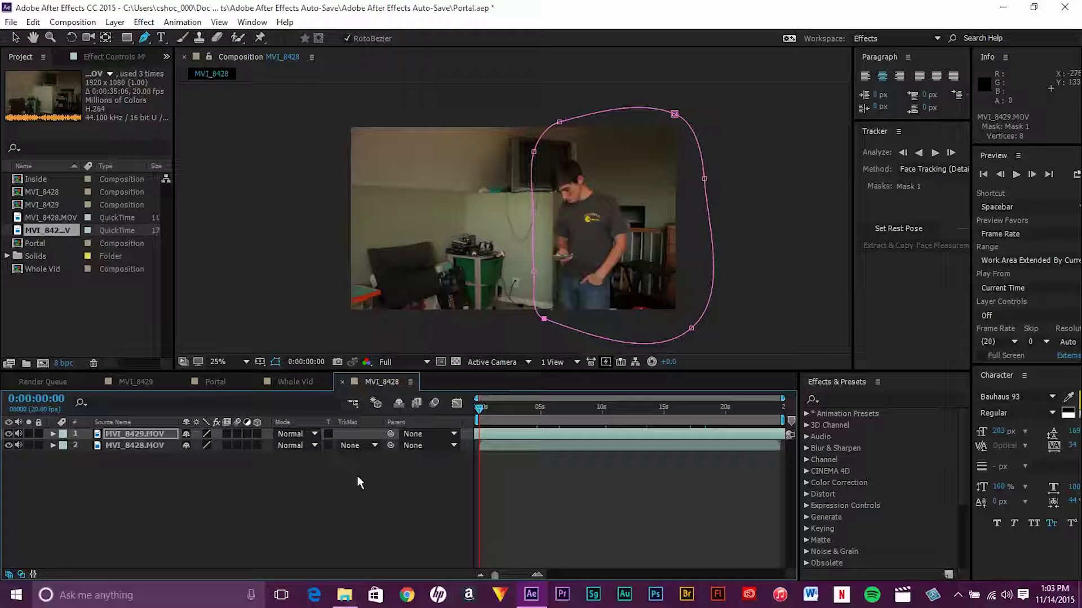
pyautogui.click(359, 496)
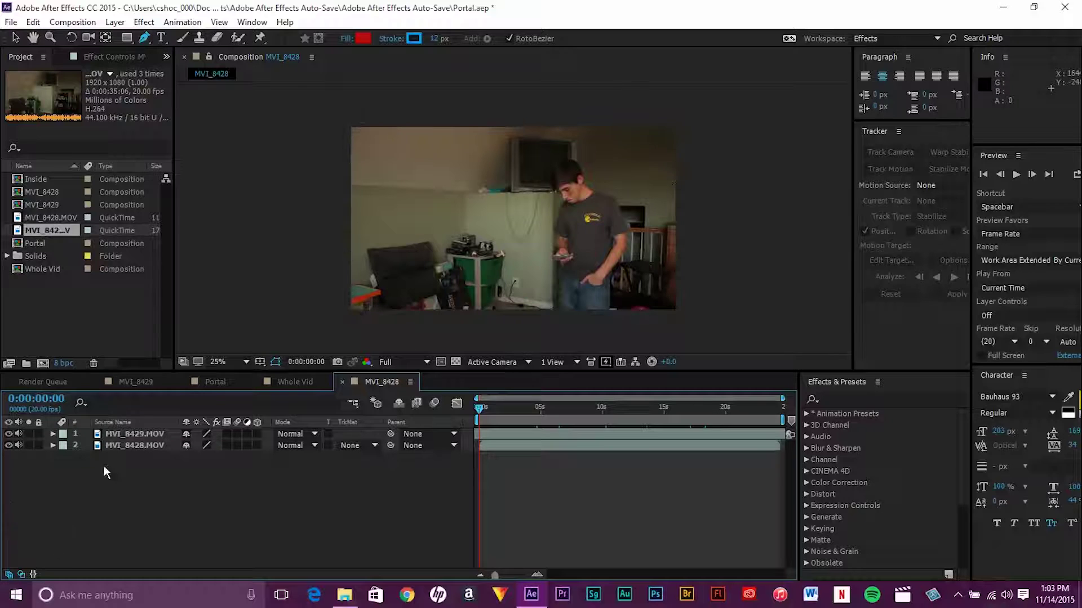
# Hide the MVI_8429.MOV layer and move the current time to 0:00:07:00 with the MVI_8428.MOV layer selected.
pyautogui.click(138, 434)
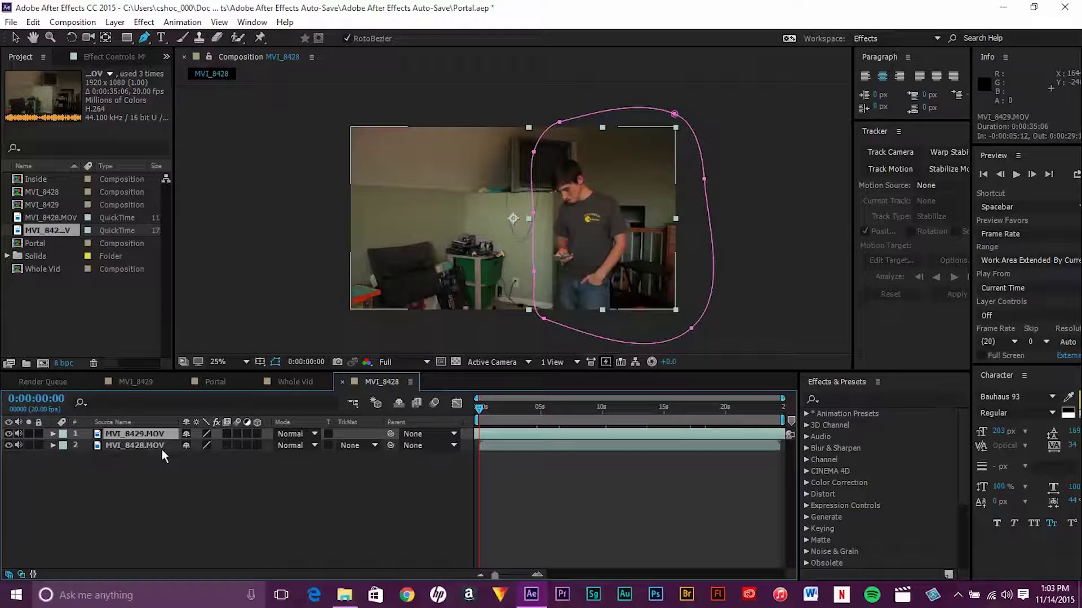
pyautogui.click(161, 446)
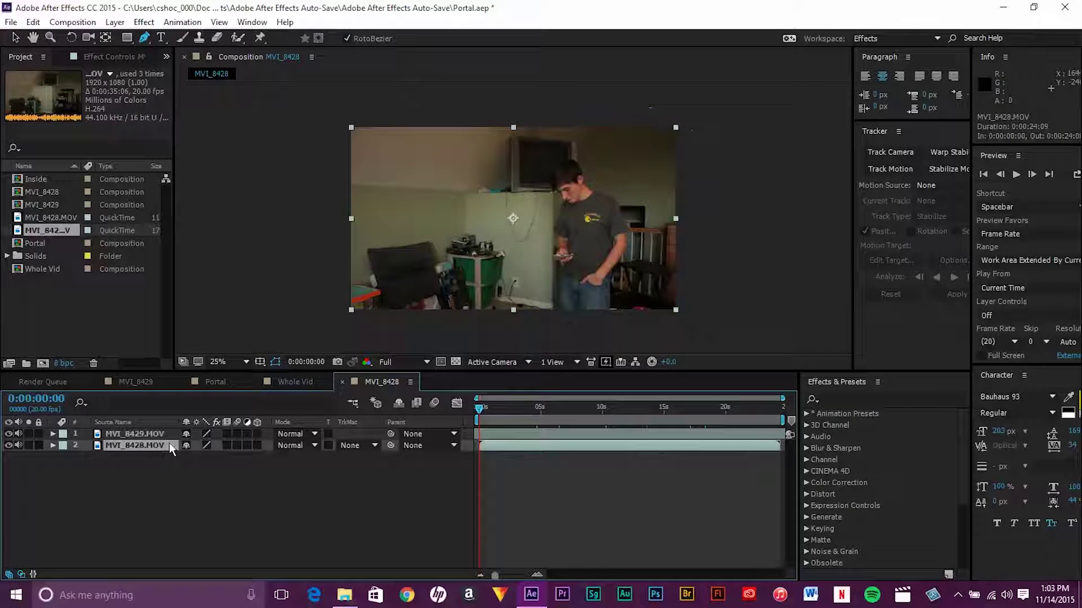
pyautogui.click(9, 434)
pyautogui.moveTo(482, 407); pyautogui.dragTo(560, 407)
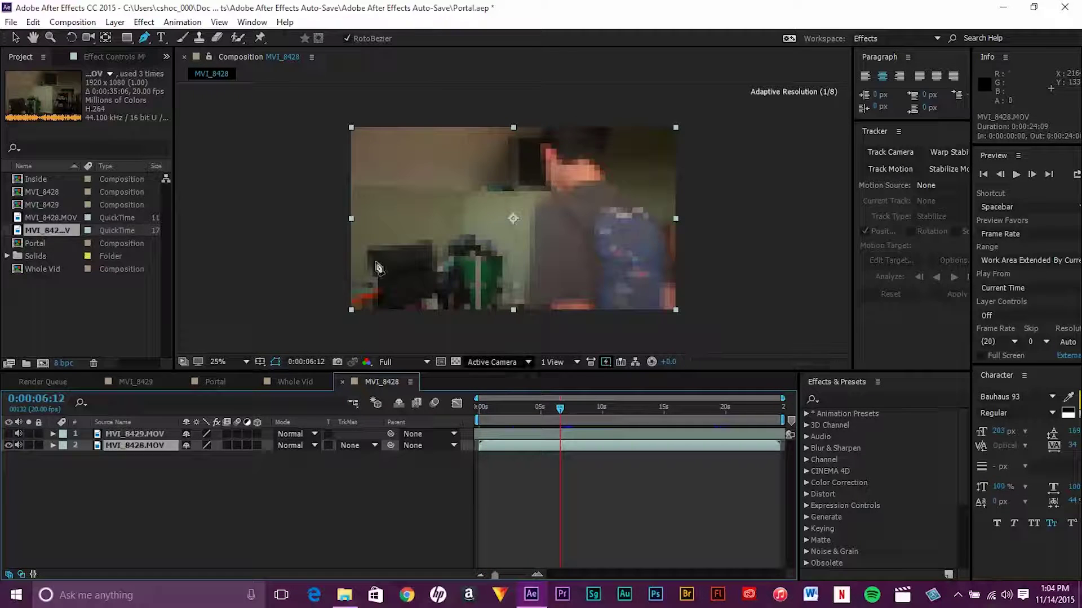
pyautogui.click(561, 408)
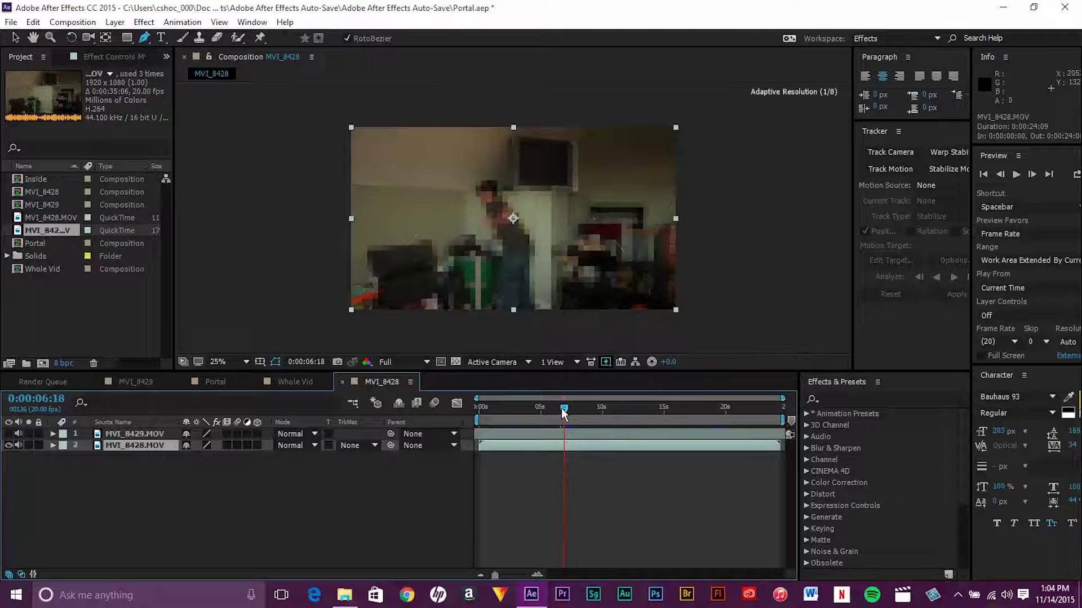
pyautogui.moveTo(562, 408); pyautogui.dragTo(565, 408)
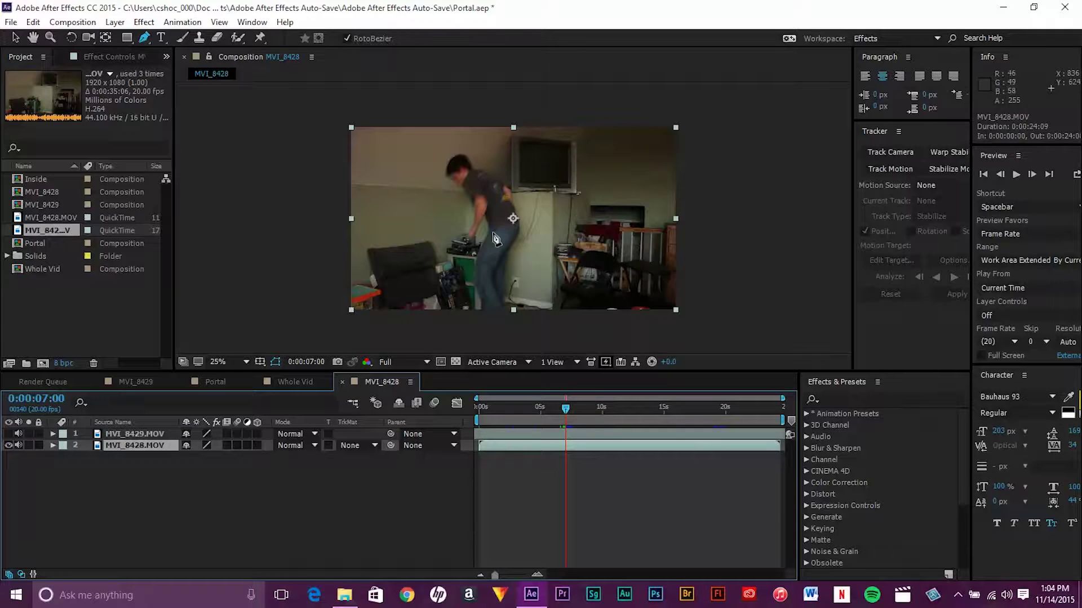
pyautogui.click(997, 173)
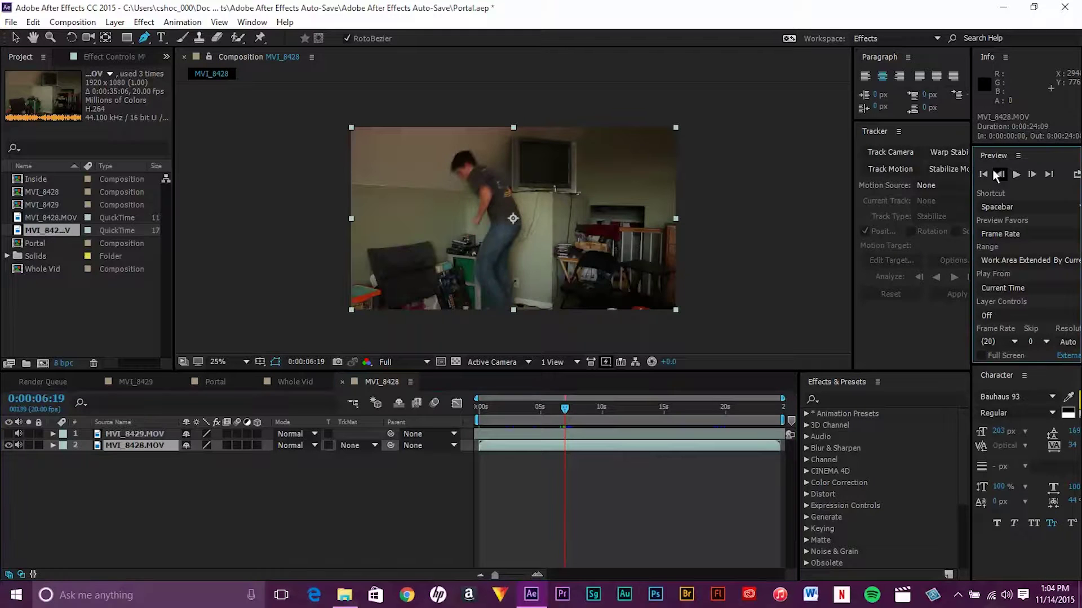
pyautogui.click(1036, 178)
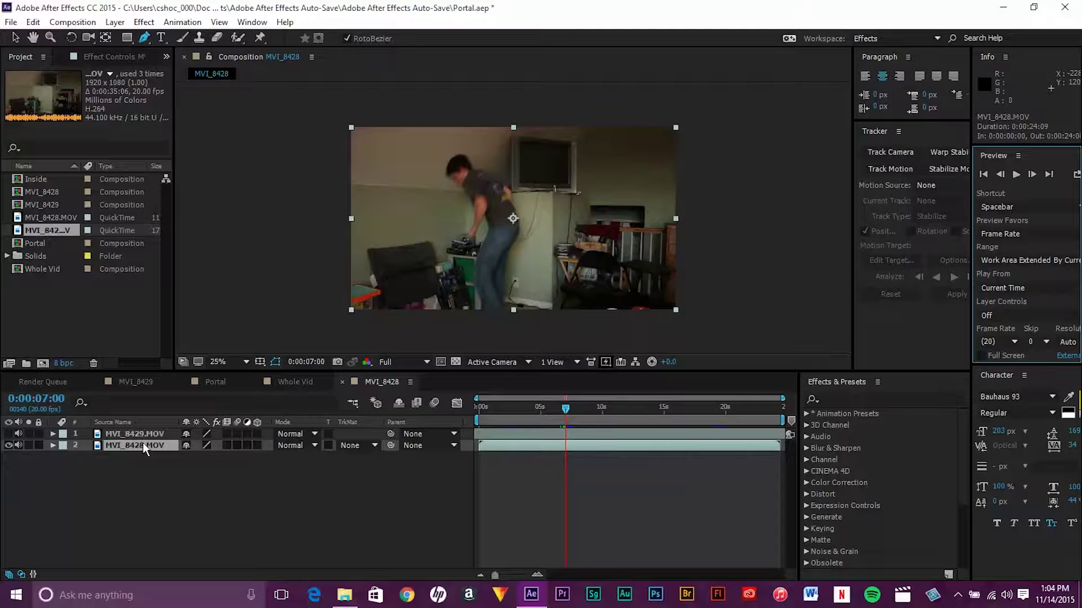
# Trim the start of MVI_8428.MOV to 0:00:07:00, shift the clip to begin at 0:00:00:00, and show the MVI_8429.MOV layer again.
pyautogui.hotkey('alt', '[')
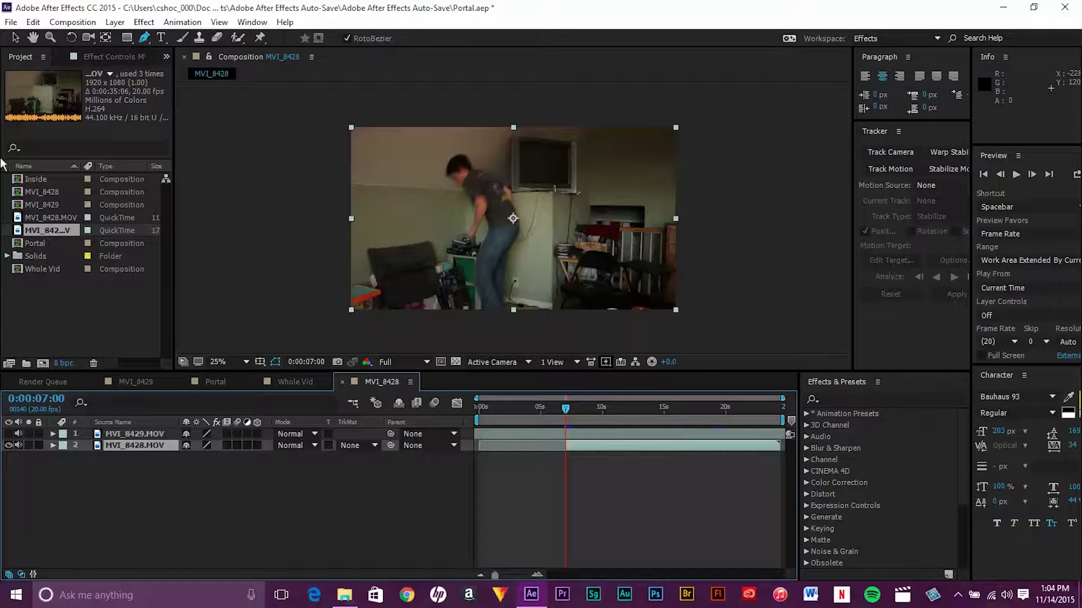
pyautogui.moveTo(566, 413); pyautogui.dragTo(444, 420)
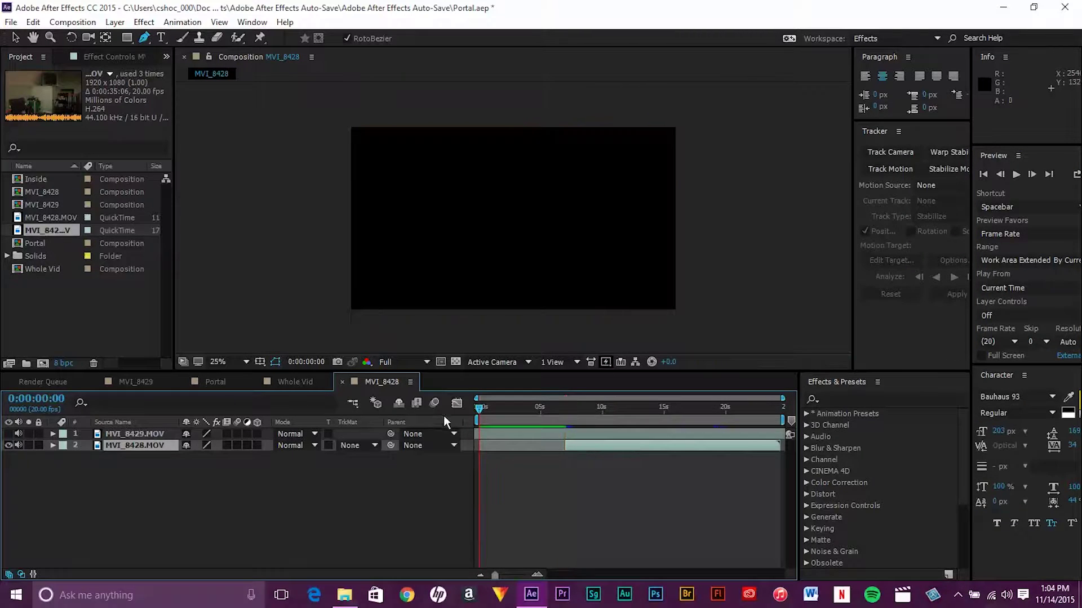
pyautogui.moveTo(579, 450); pyautogui.dragTo(493, 450)
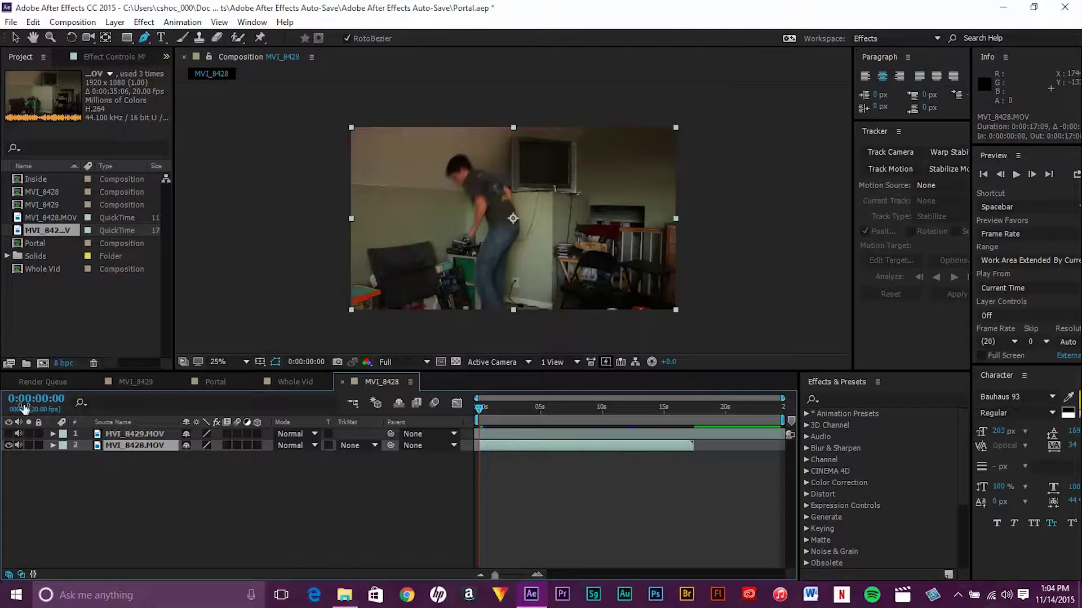
pyautogui.click(8, 434)
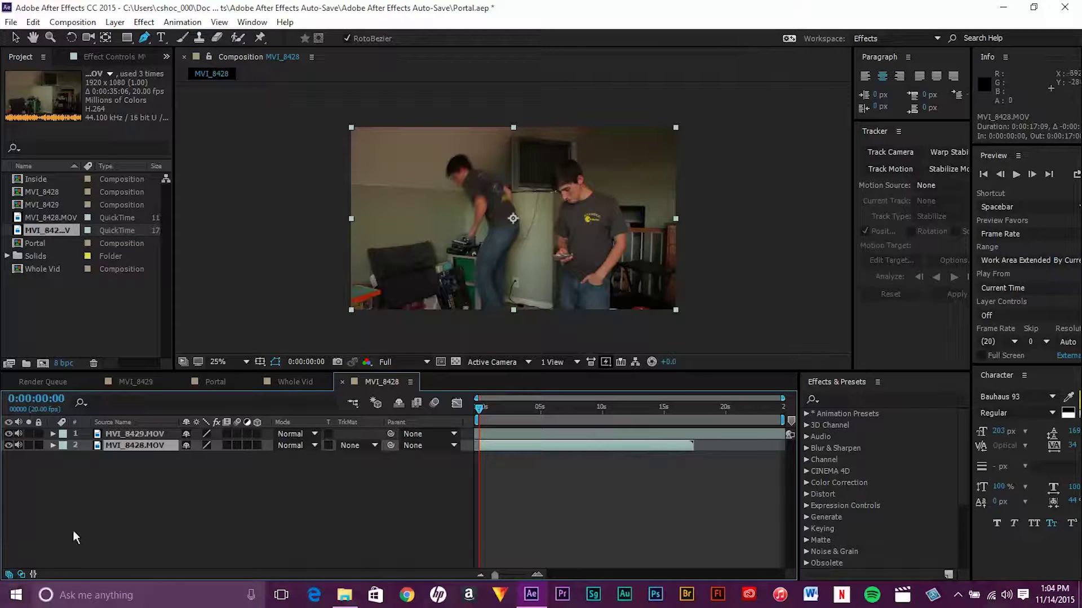
# Feather Mask 1 on the MVI_8429.MOV layer by about 42 pixels, then collapse the layer's properties.
pyautogui.click(52, 434)
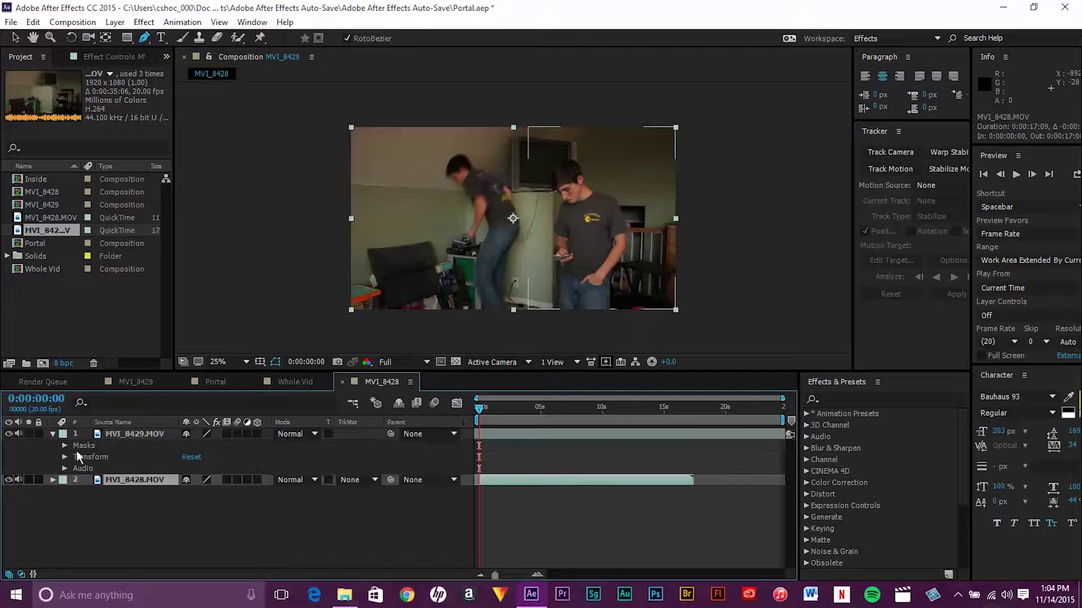
pyautogui.click(64, 445)
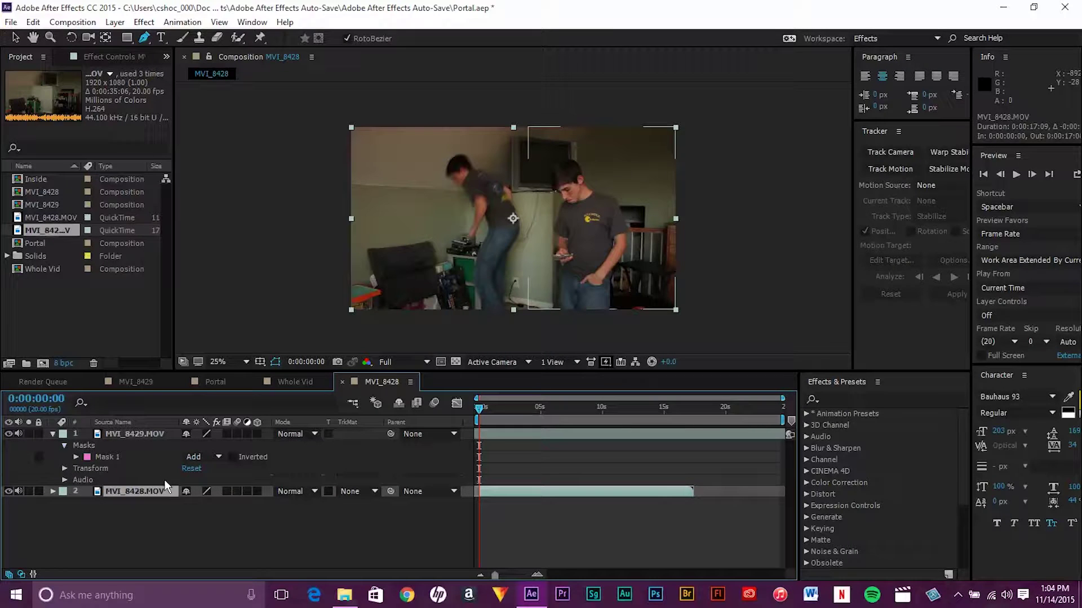
pyautogui.click(75, 457)
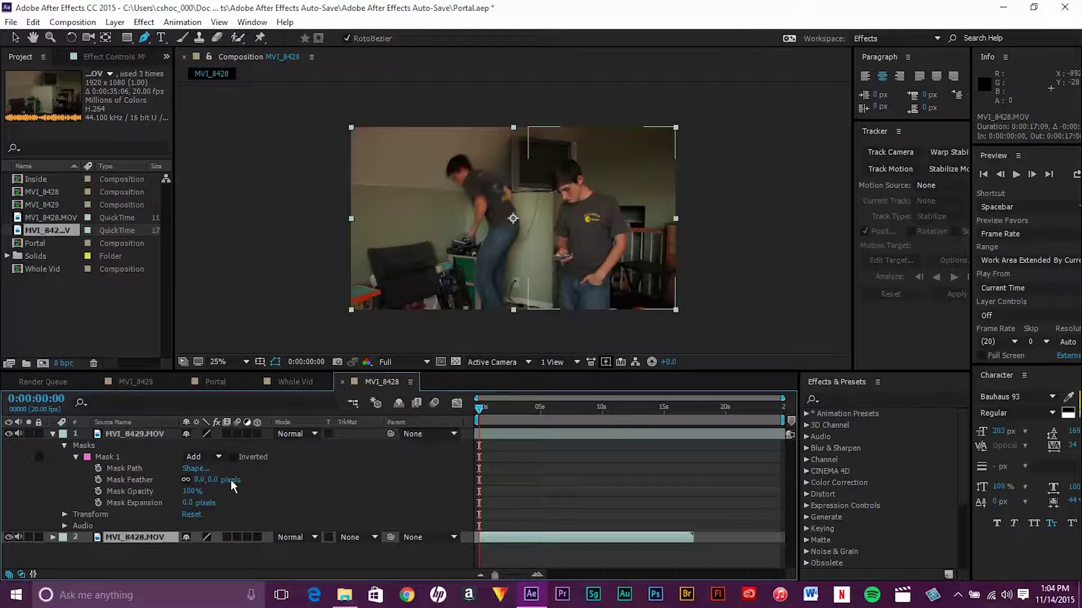
pyautogui.moveTo(212, 483); pyautogui.dragTo(240, 483)
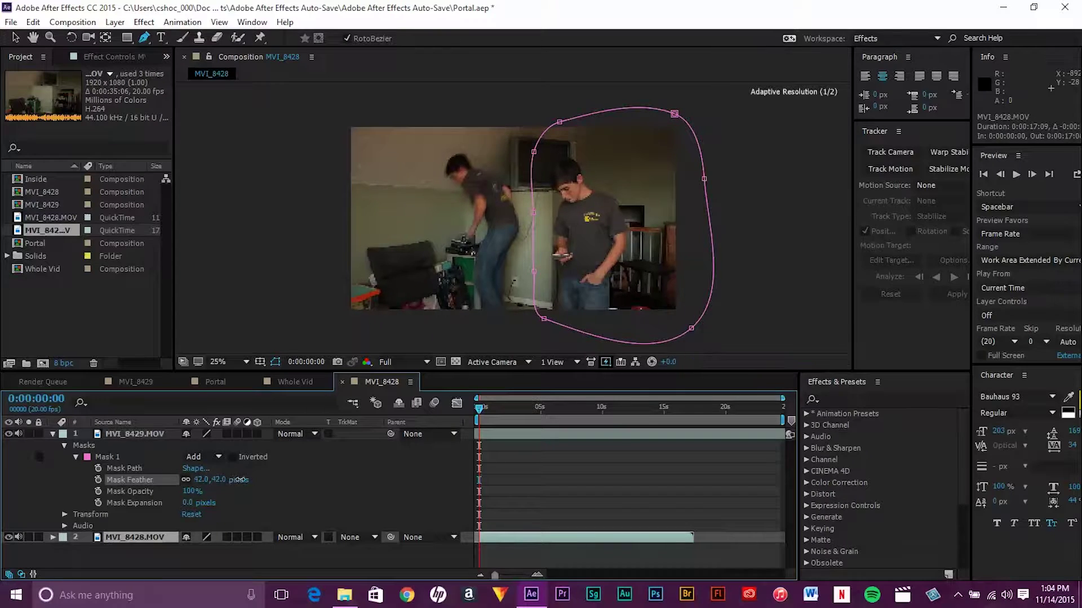
pyautogui.click(51, 433)
pyautogui.click(333, 510)
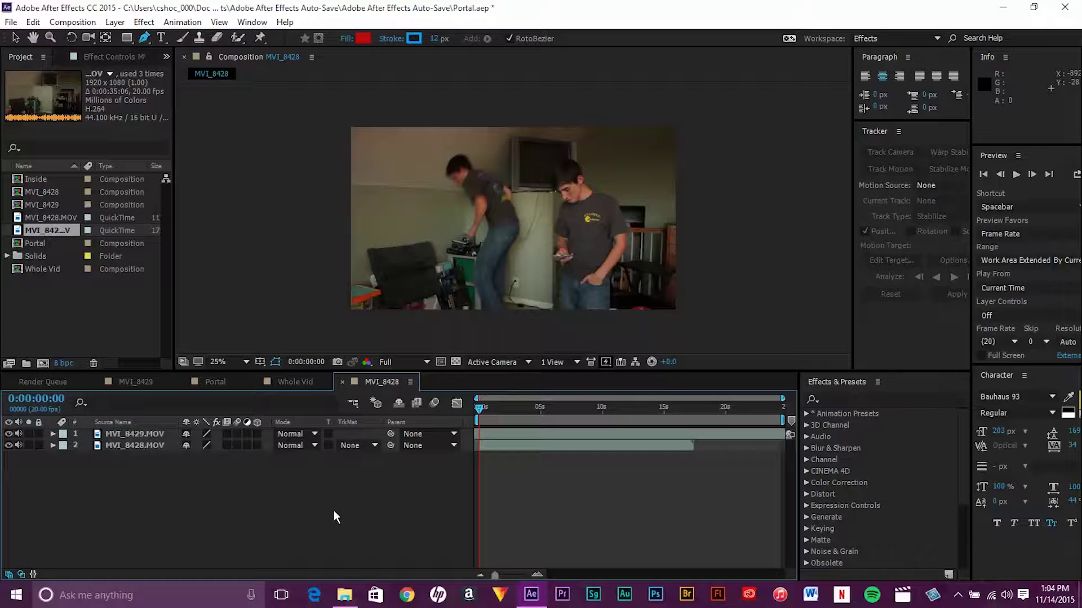
# Preview the two-clip composite from the start and scrub through to 0:00:10:18 to check the timing between the men.
pyautogui.press('space')
pyautogui.click(561, 411)
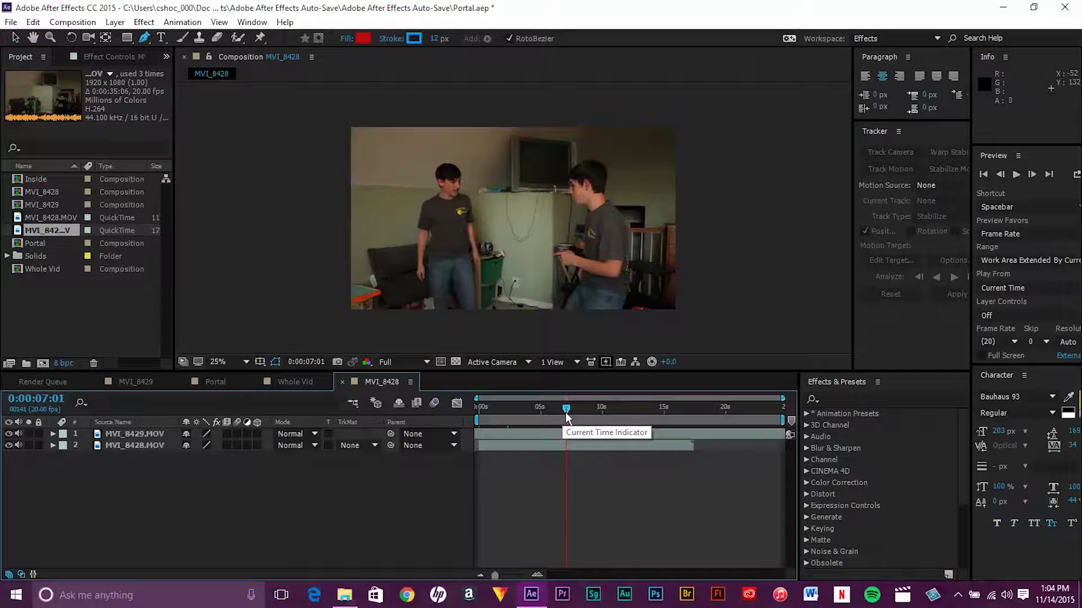
pyautogui.moveTo(572, 414); pyautogui.dragTo(614, 414)
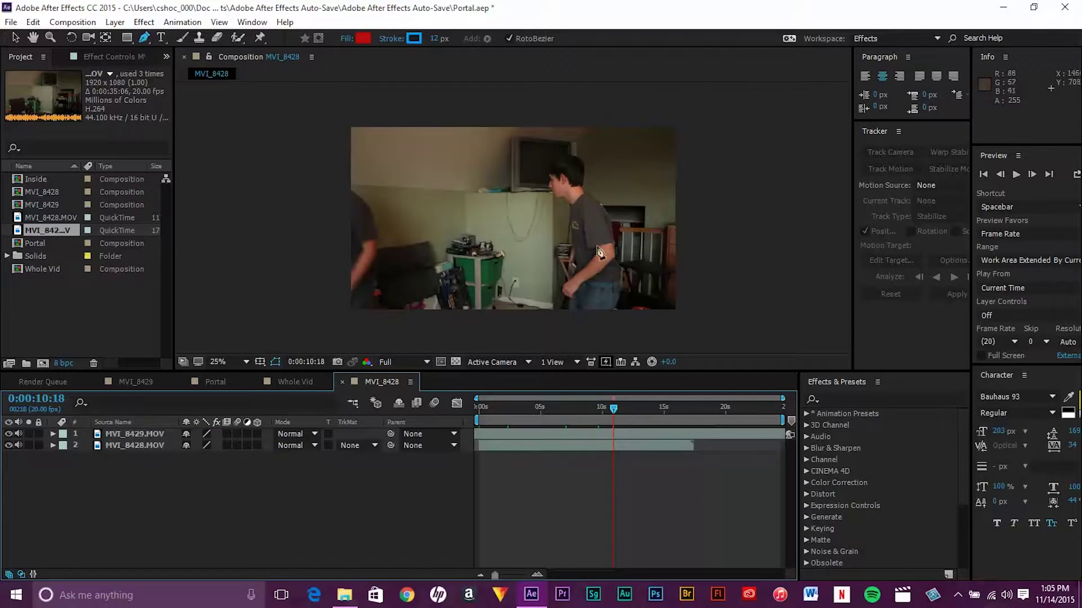
# Add a 1920 × 1080 px black (000000) solid above both clips in the MVI_8428 composition.
pyautogui.click(14, 37)
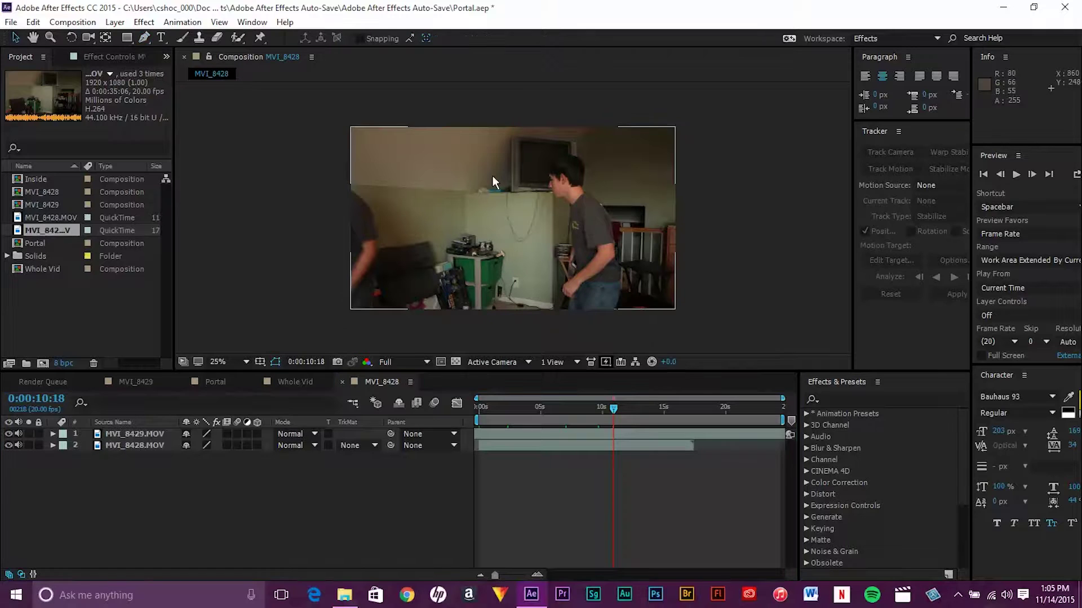
pyautogui.rightClick(341, 492)
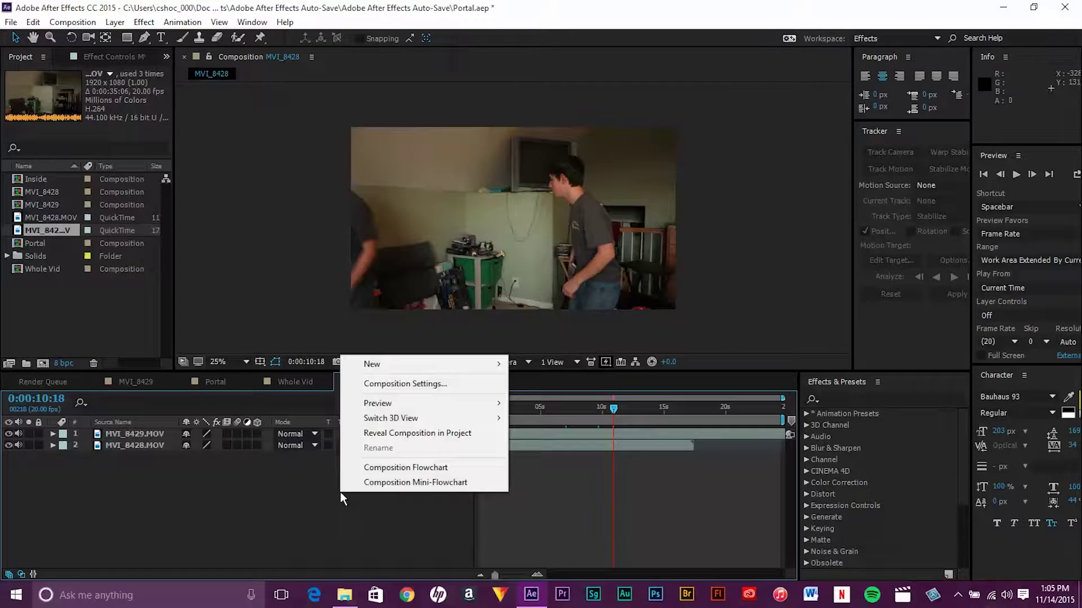
pyautogui.moveTo(490, 364)
pyautogui.click(563, 407)
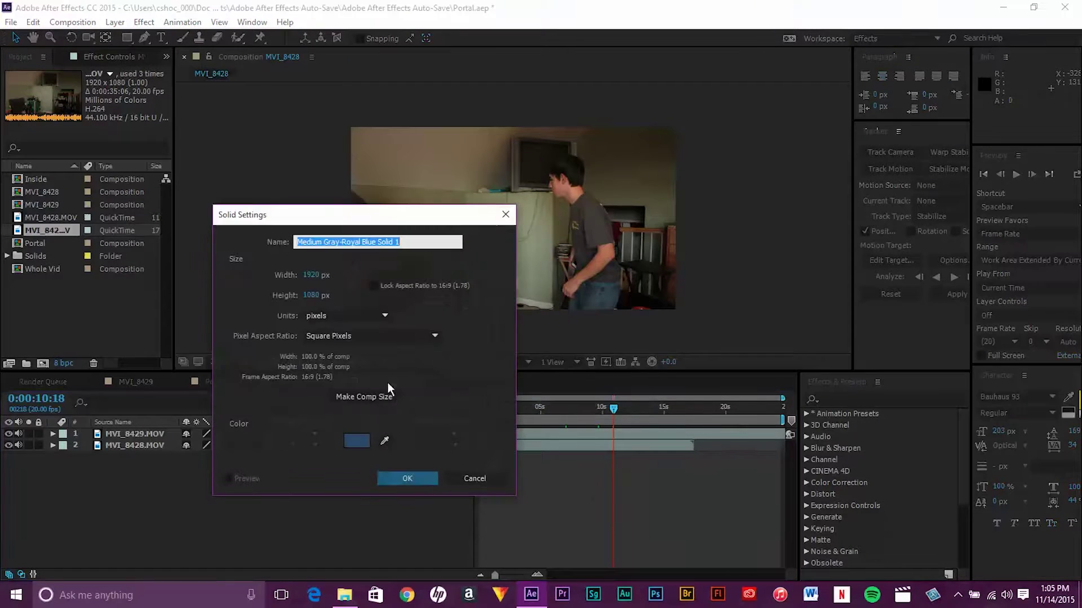
pyautogui.click(357, 441)
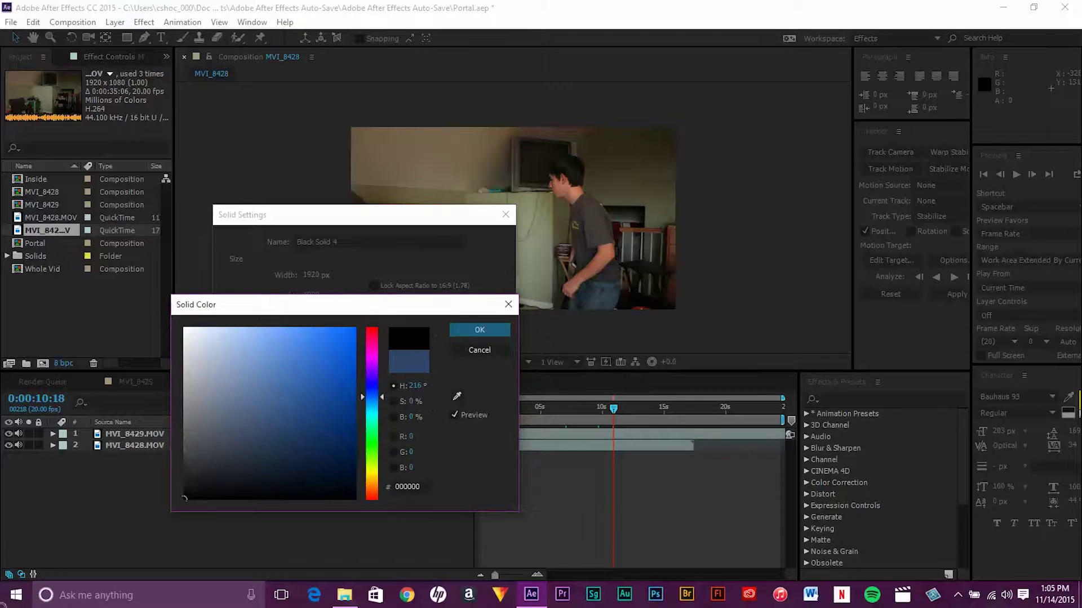
pyautogui.click(478, 329)
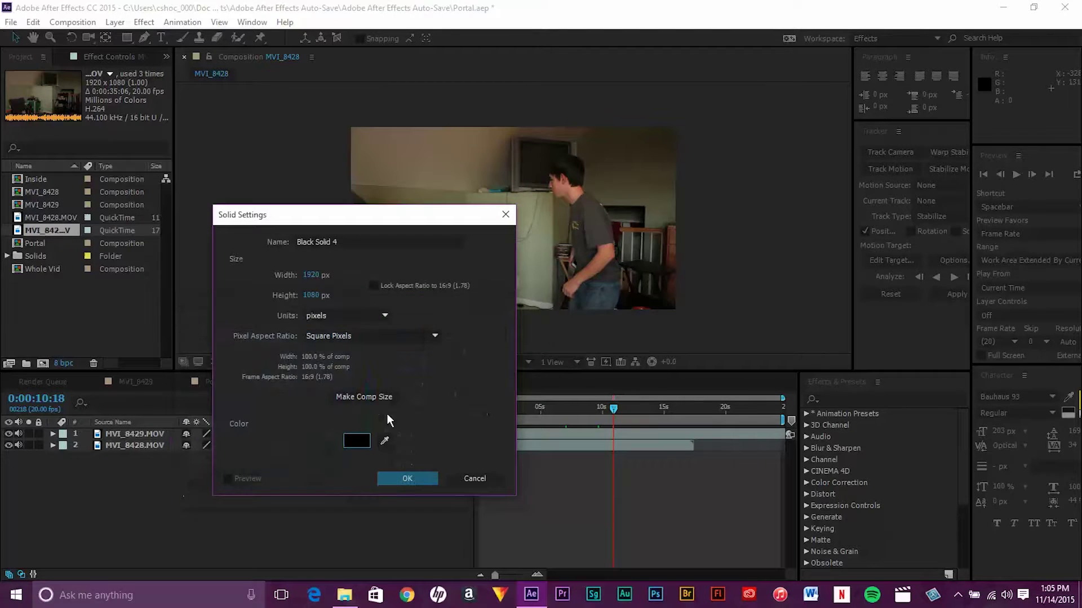
pyautogui.click(394, 475)
# Pre-compose the black solid as Portak, leaving all attributes in MVI_8428, and open that composition with the time at 0:00:00:00.
pyautogui.rightClick(123, 434)
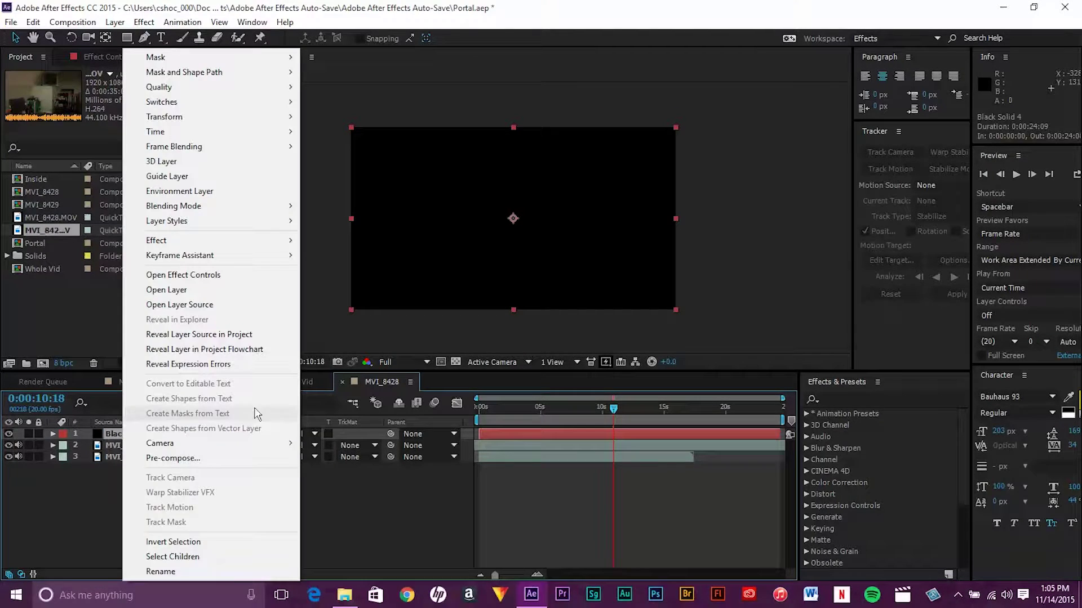
pyautogui.click(214, 461)
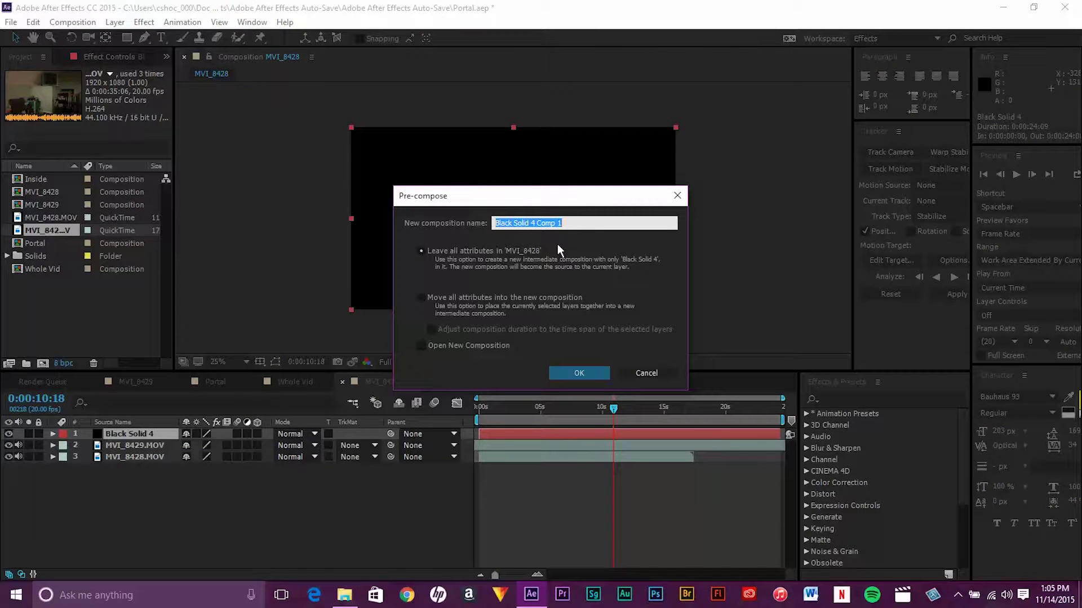
pyautogui.write('Portak')
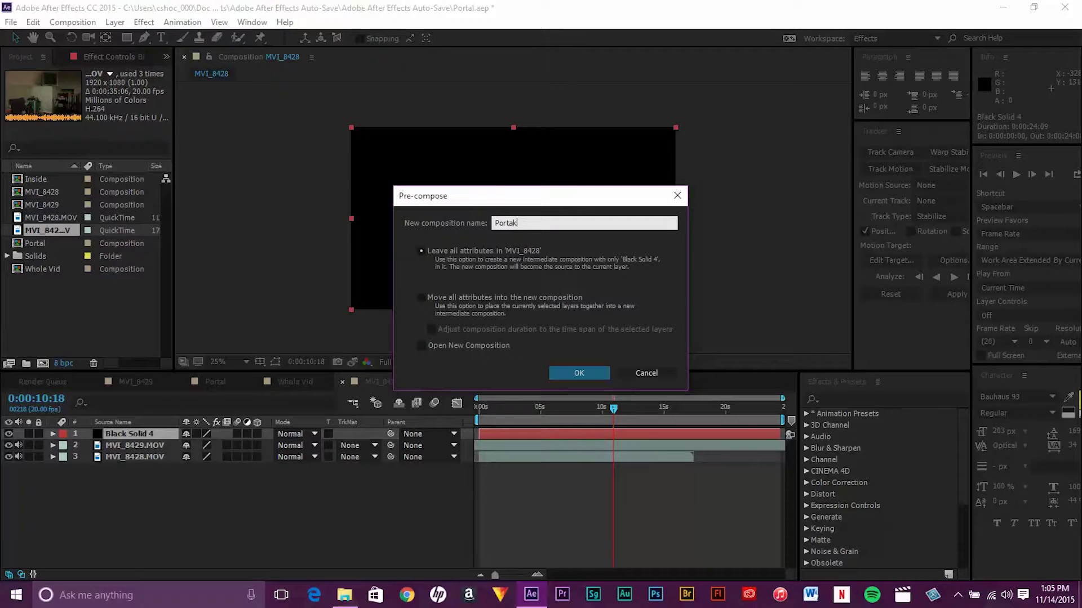
pyautogui.press('Return')
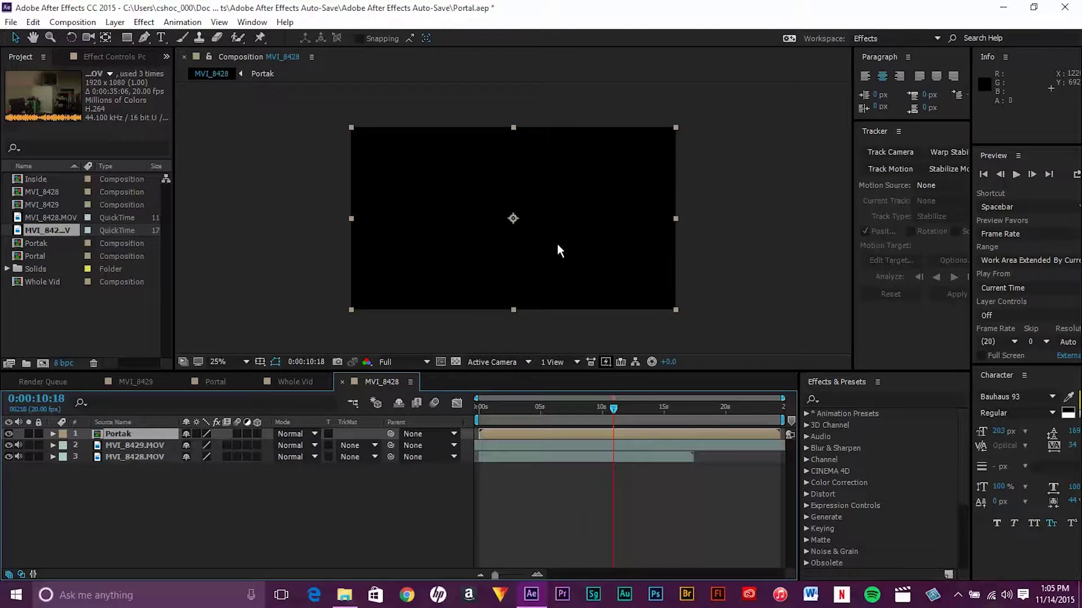
pyautogui.moveTo(614, 413); pyautogui.dragTo(180, 394)
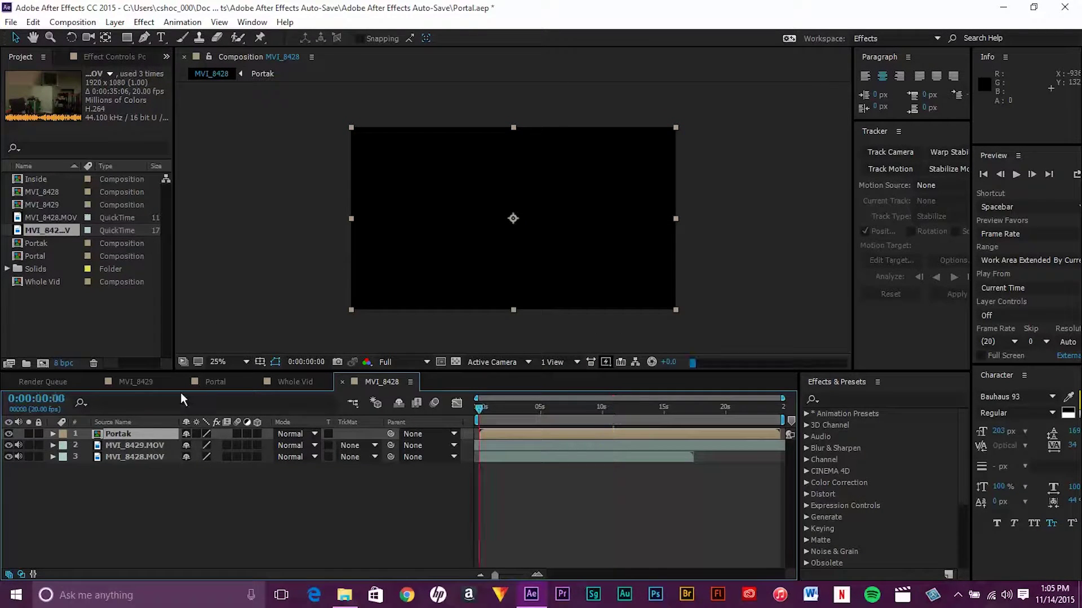
pyautogui.doubleClick(126, 433)
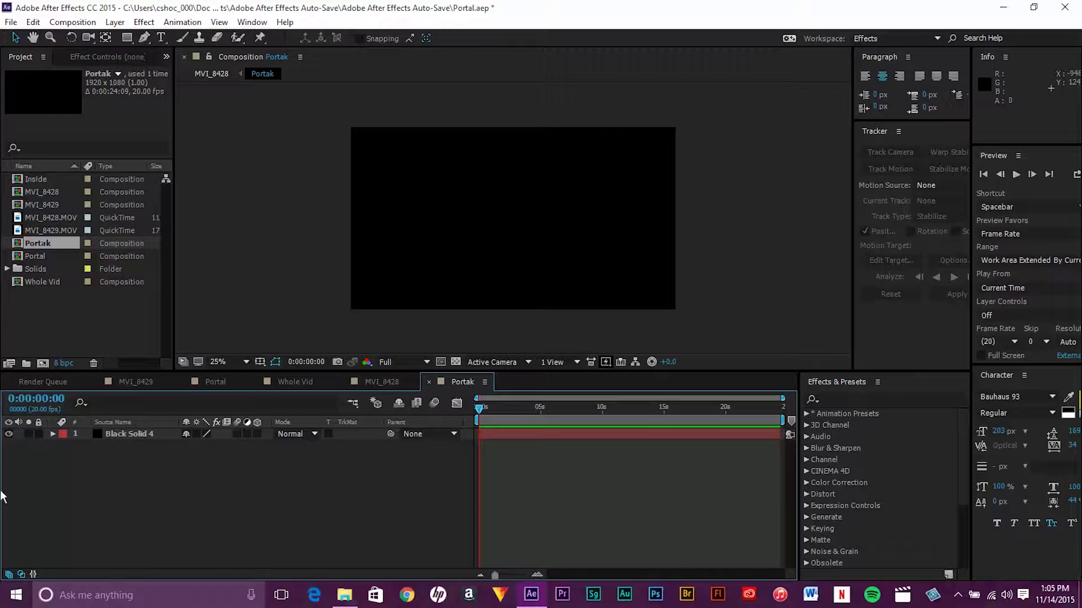
# Add a 1920 × 1080 px bright blue solid (about RGB 0, 138, 255) above the black solid in the Portak composition.
pyautogui.rightClick(291, 477)
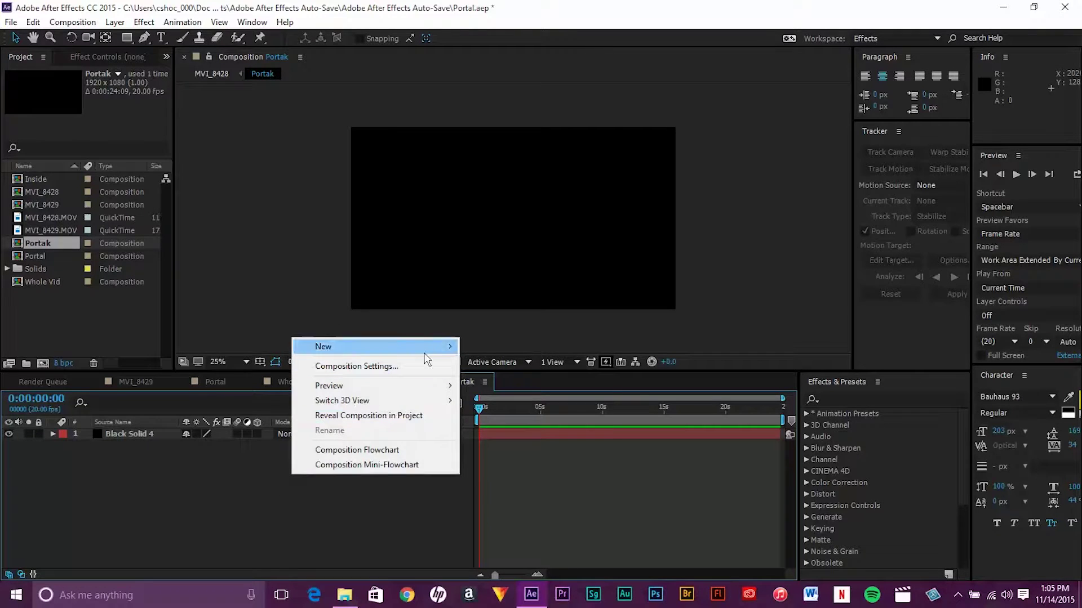
pyautogui.moveTo(426, 359)
pyautogui.click(496, 379)
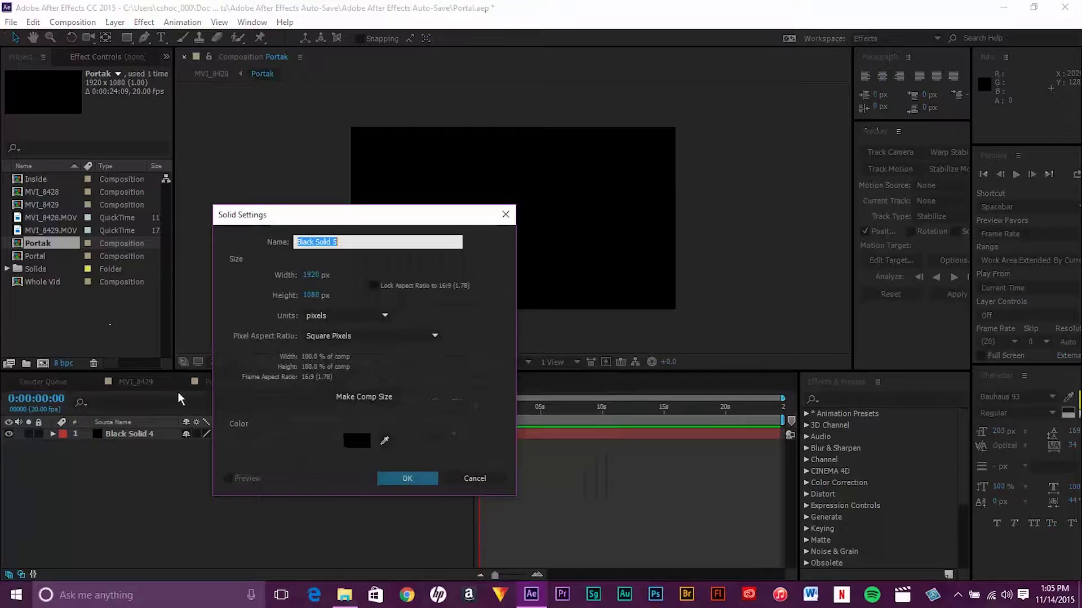
pyautogui.click(357, 440)
pyautogui.moveTo(330, 366); pyautogui.dragTo(413, 183)
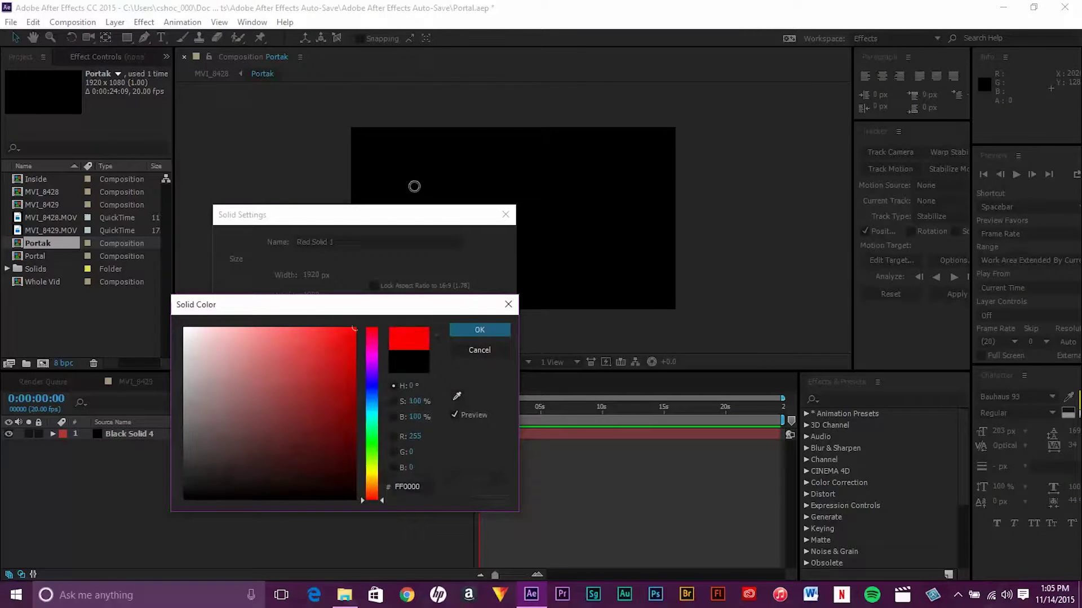
pyautogui.moveTo(370, 404)
pyautogui.mouseDown()
pyautogui.moveTo(369, 395)
pyautogui.moveTo(376, 406)
pyautogui.mouseUp()
pyautogui.click(470, 332)
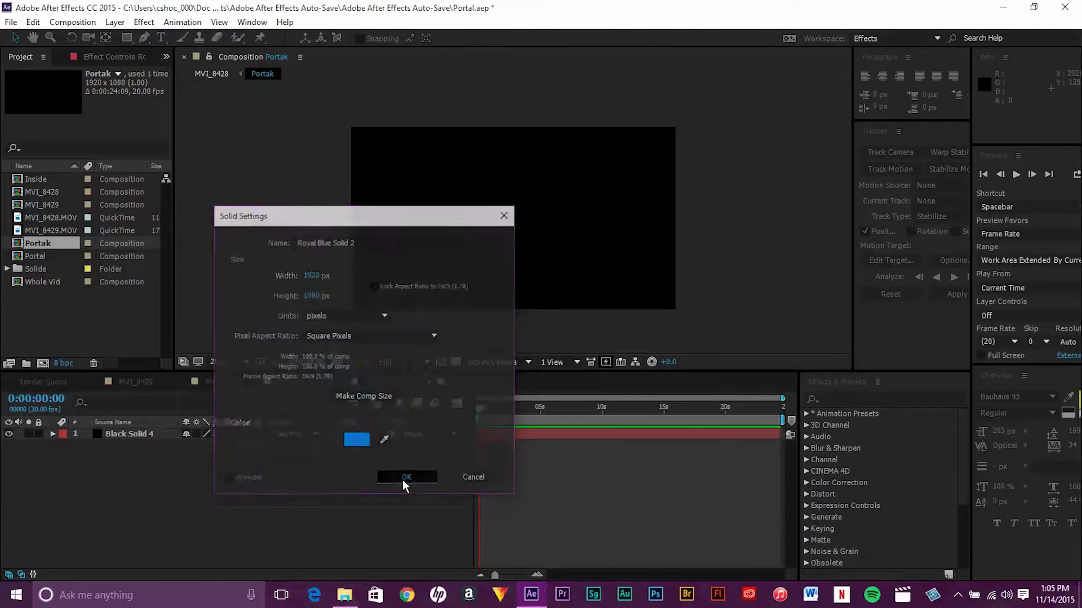
pyautogui.click(402, 480)
# Draw a circular mask about 984 px in diameter near the centre of the blue solid with the Ellipse Tool.
pyautogui.moveTo(125, 39); pyautogui.dragTo(194, 62)
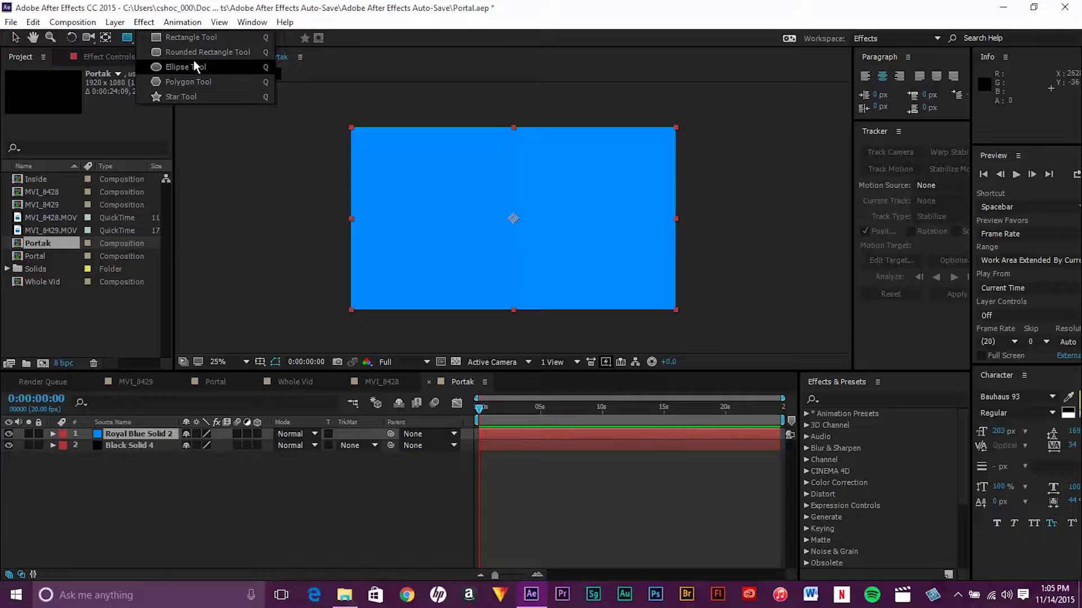
pyautogui.click(194, 63)
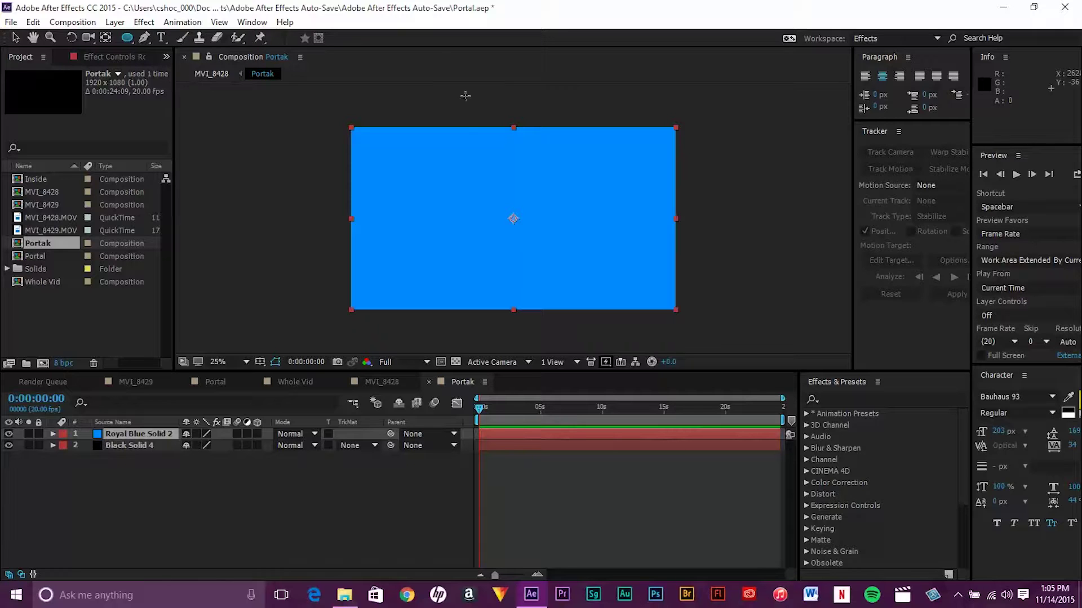
pyautogui.moveTo(434, 135)
pyautogui.mouseDown()
pyautogui.moveTo(621, 249)
pyautogui.moveTo(624, 303)
pyautogui.moveTo(629, 296)
pyautogui.moveTo(632, 260)
pyautogui.moveTo(599, 309)
pyautogui.moveTo(611, 315)
pyautogui.moveTo(585, 285)
pyautogui.moveTo(601, 301)
pyautogui.mouseUp()
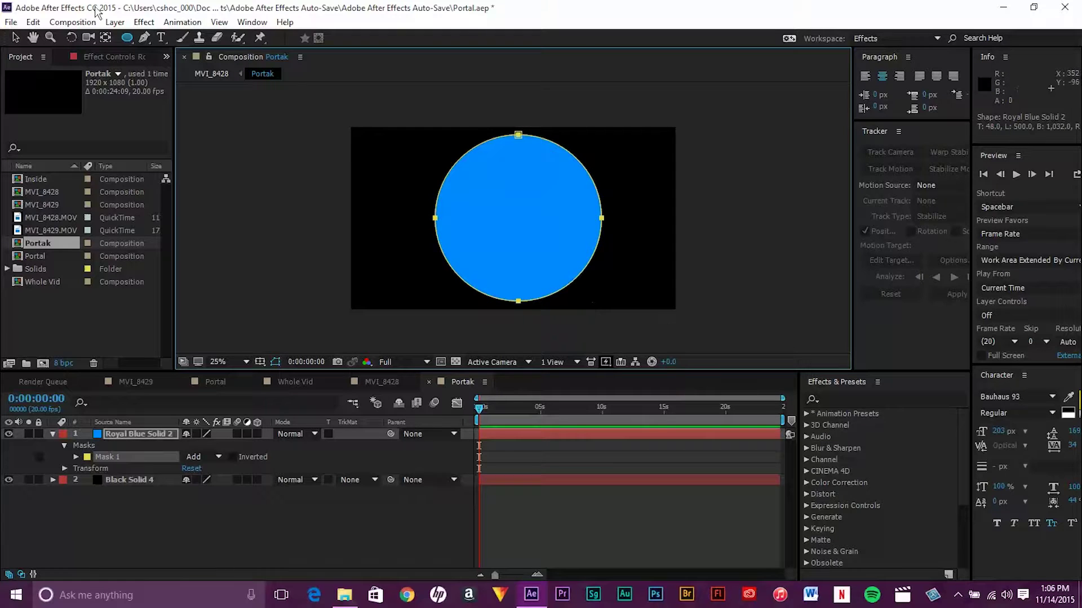
# Move the masked blue solid to position 900, 536 and collapse its layer properties.
pyautogui.click(16, 38)
pyautogui.click(534, 201)
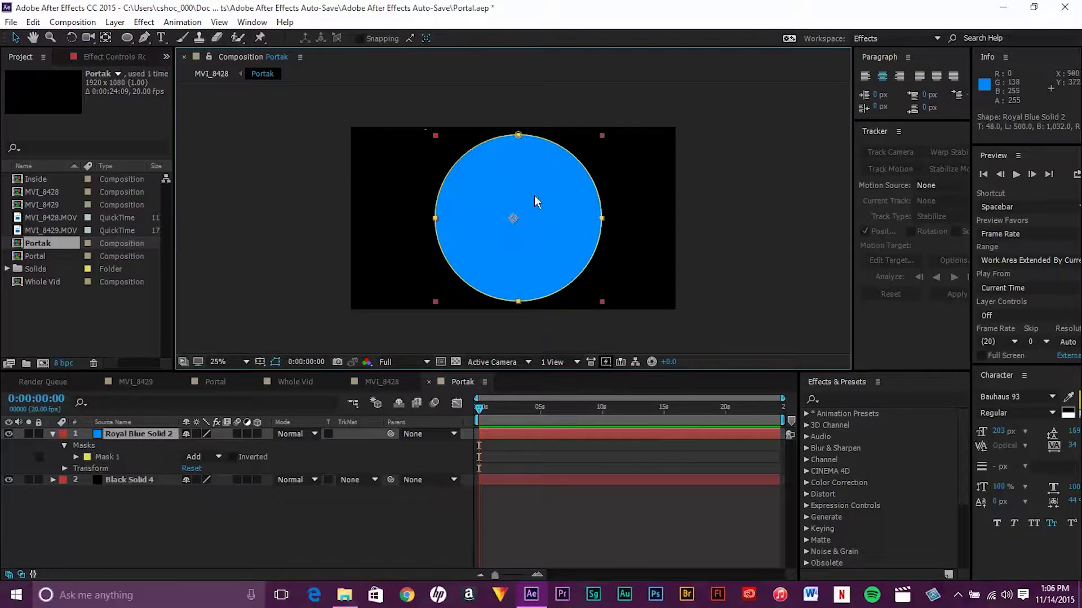
pyautogui.moveTo(557, 214); pyautogui.dragTo(554, 215)
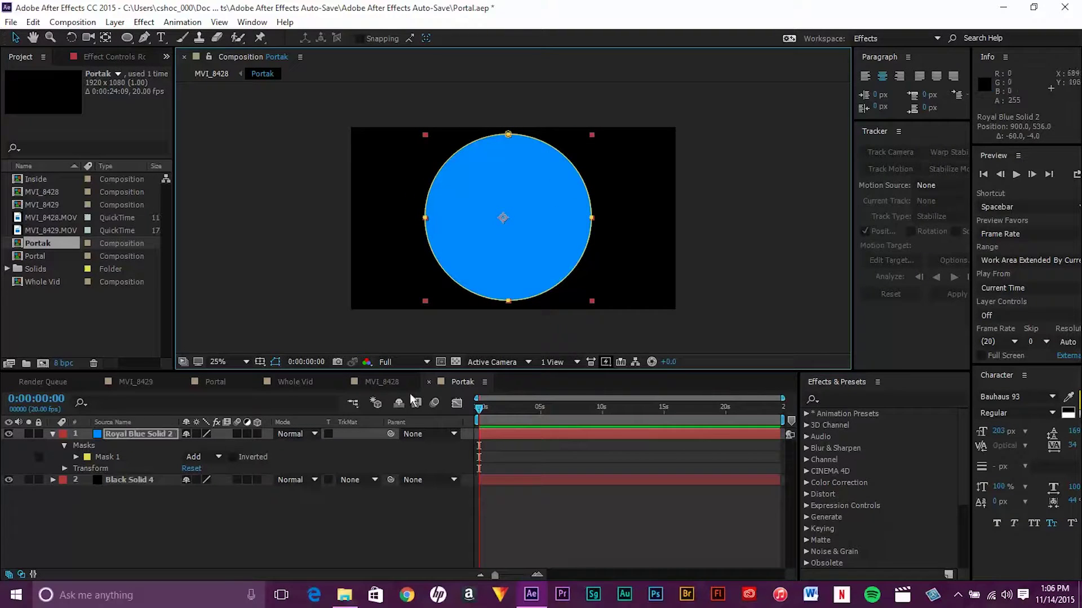
pyautogui.click(267, 505)
pyautogui.click(53, 435)
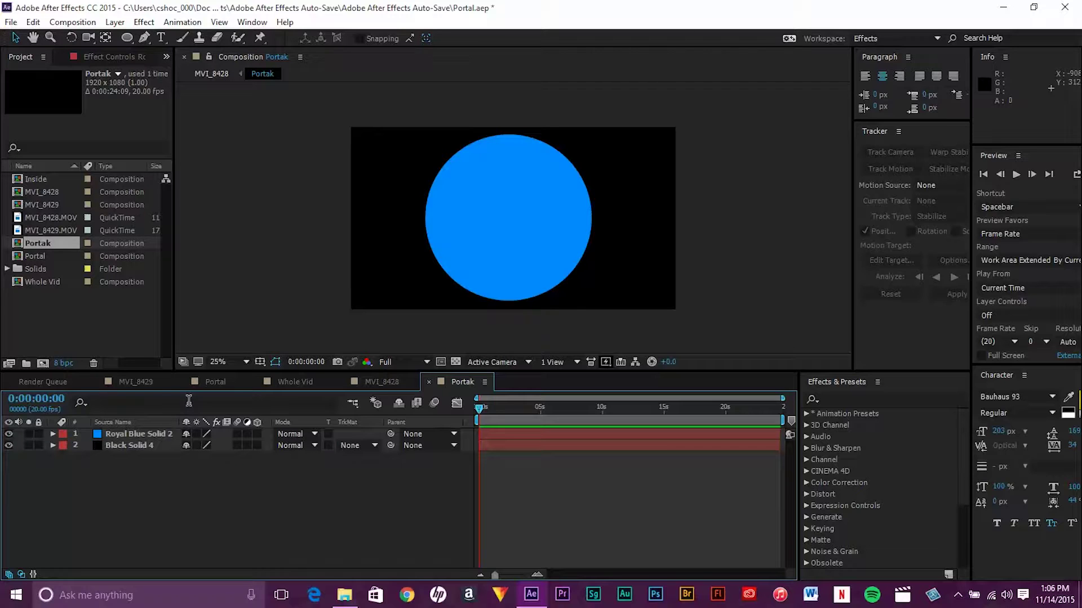
# Switch to the existing Portal composition to examine its layer stack and portal look.
pyautogui.rightClick(250, 488)
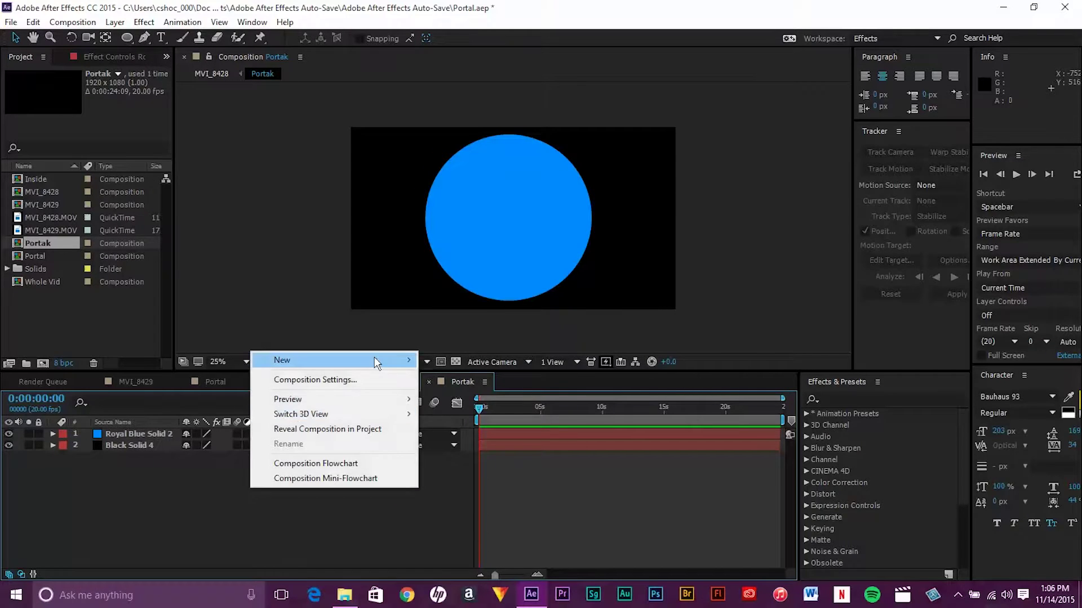
pyautogui.click(292, 514)
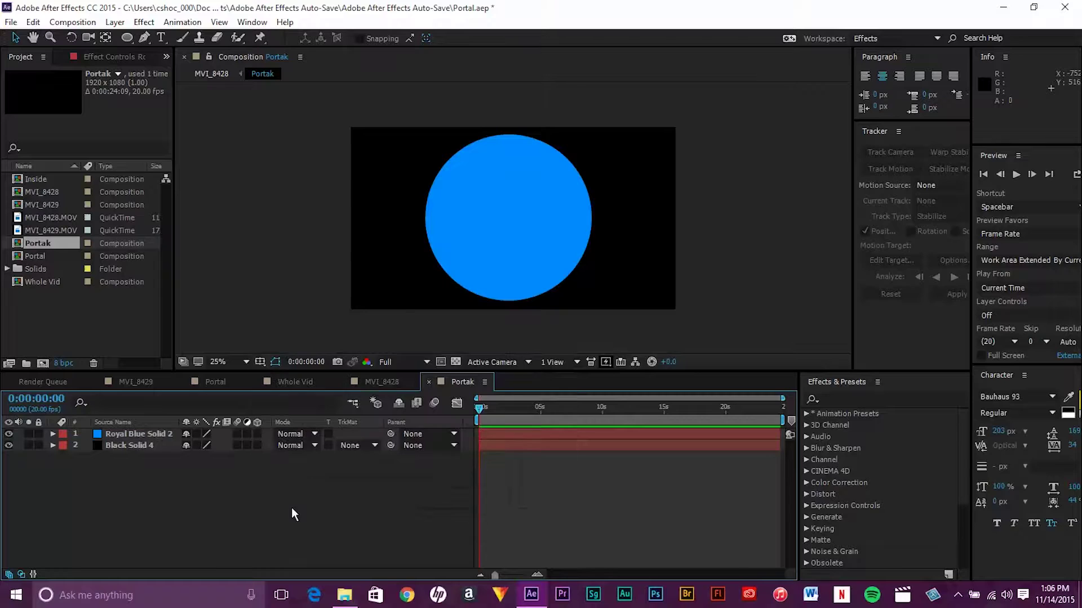
pyautogui.click(235, 379)
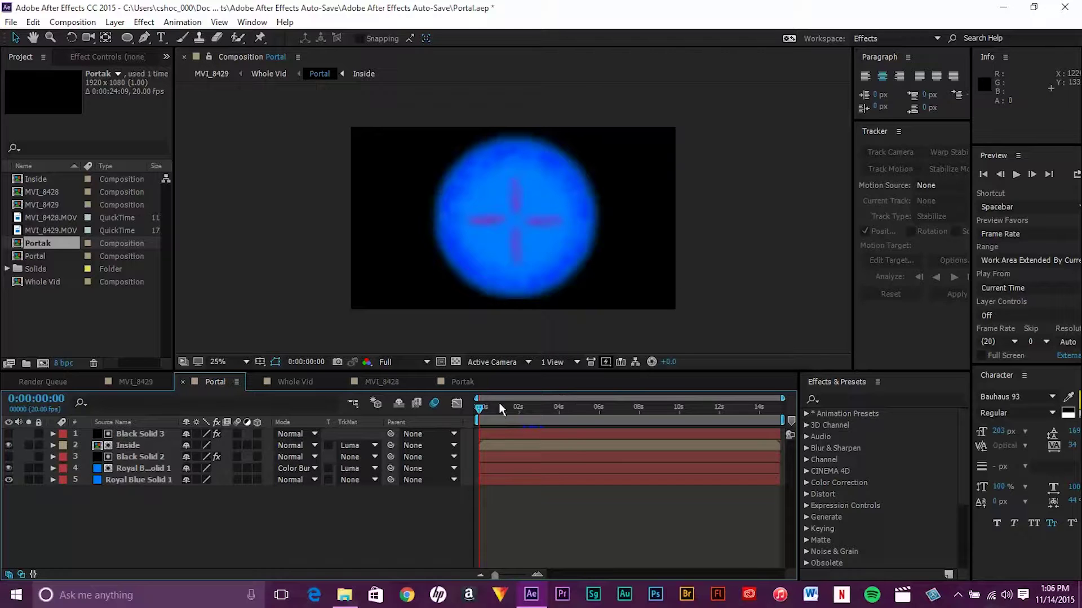
# Return to the Portak composition and duplicate the masked blue solid.
pyautogui.moveTo(481, 408)
pyautogui.mouseDown()
pyautogui.moveTo(587, 406)
pyautogui.moveTo(479, 408)
pyautogui.mouseUp()
pyautogui.click(471, 384)
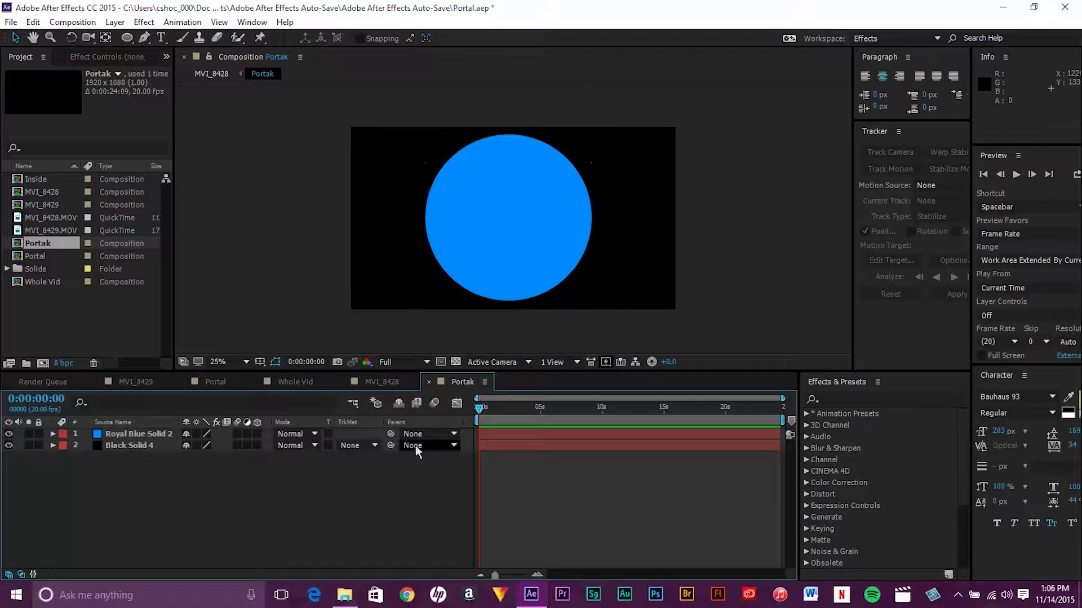
pyautogui.rightClick(233, 512)
pyautogui.click(137, 486)
pyautogui.click(142, 433)
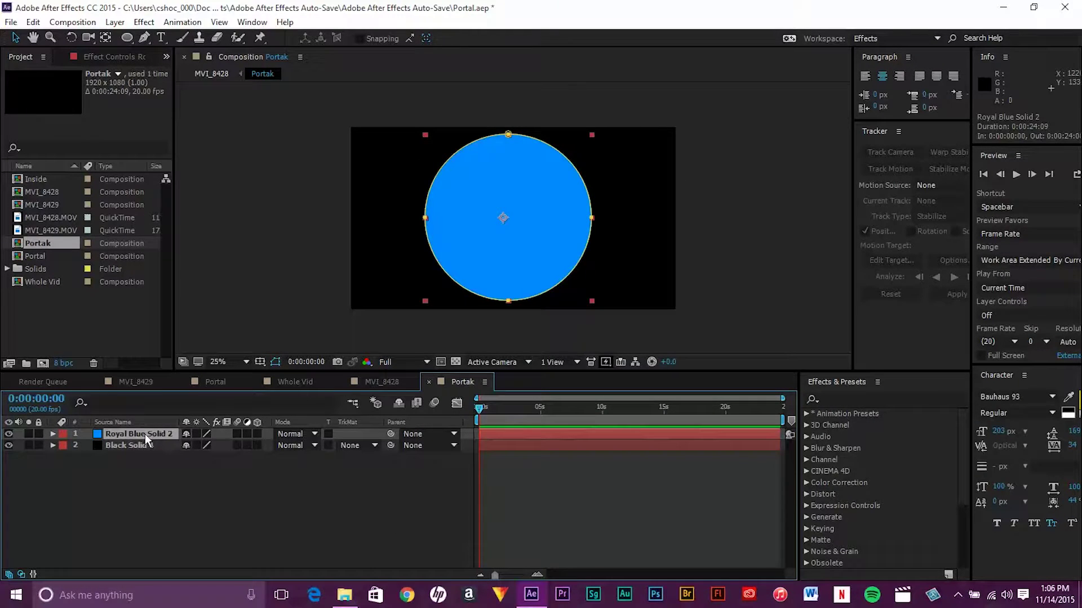
pyautogui.hotkey('ctrl', 'd')
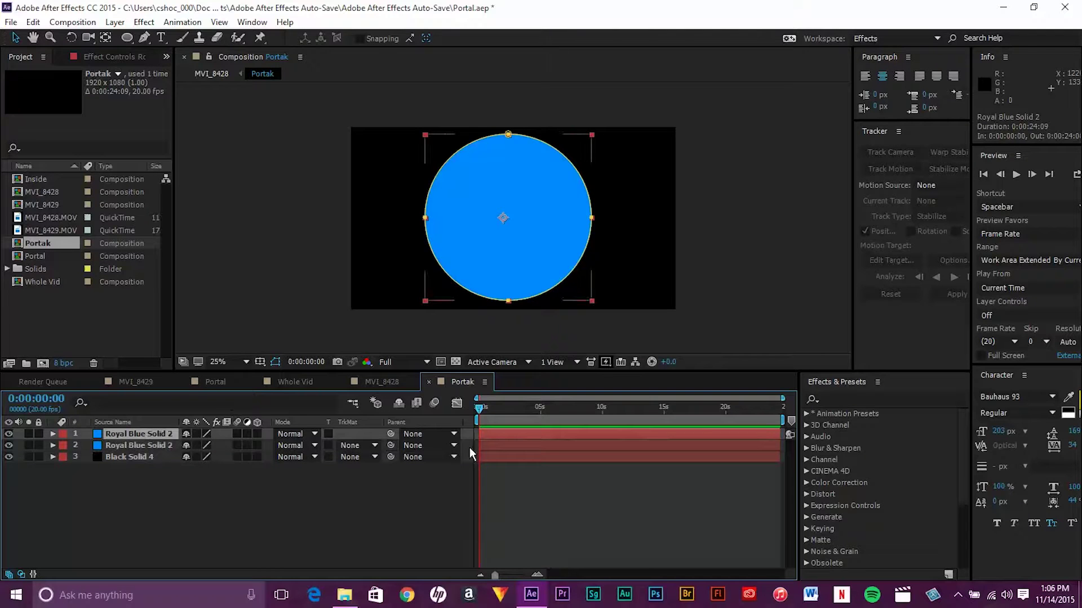
# Set the blending mode of the upper blue solid to Multiply.
pyautogui.click(293, 433)
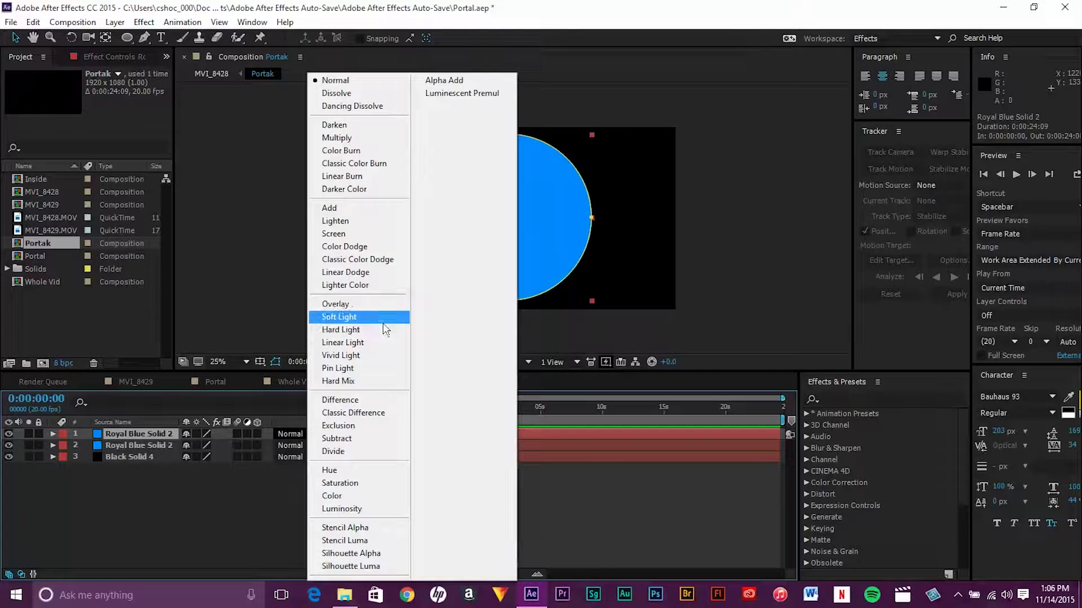
pyautogui.click(356, 128)
pyautogui.click(293, 434)
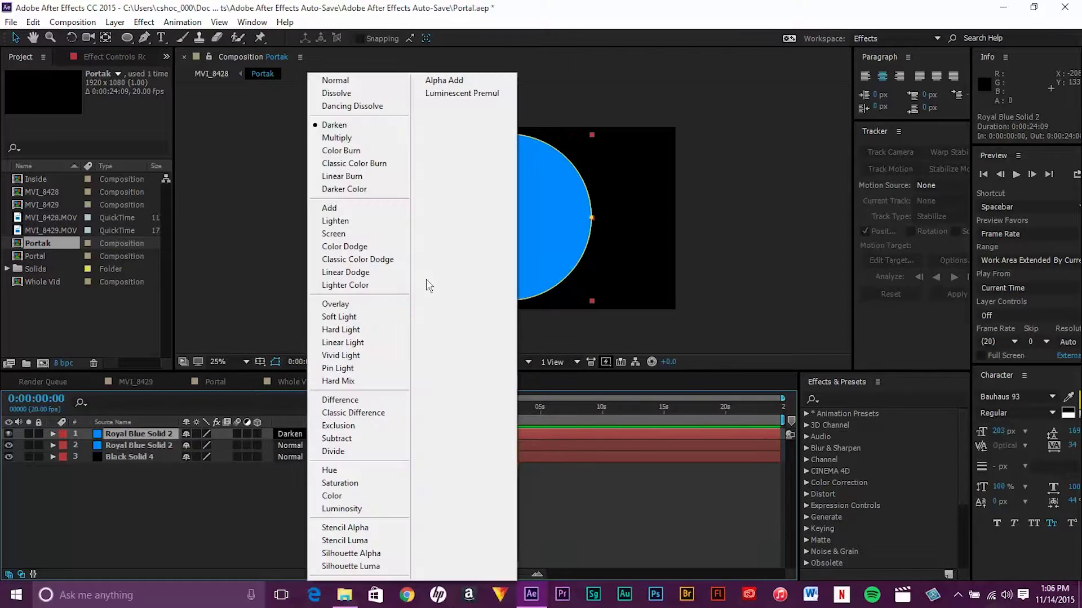
pyautogui.click(372, 139)
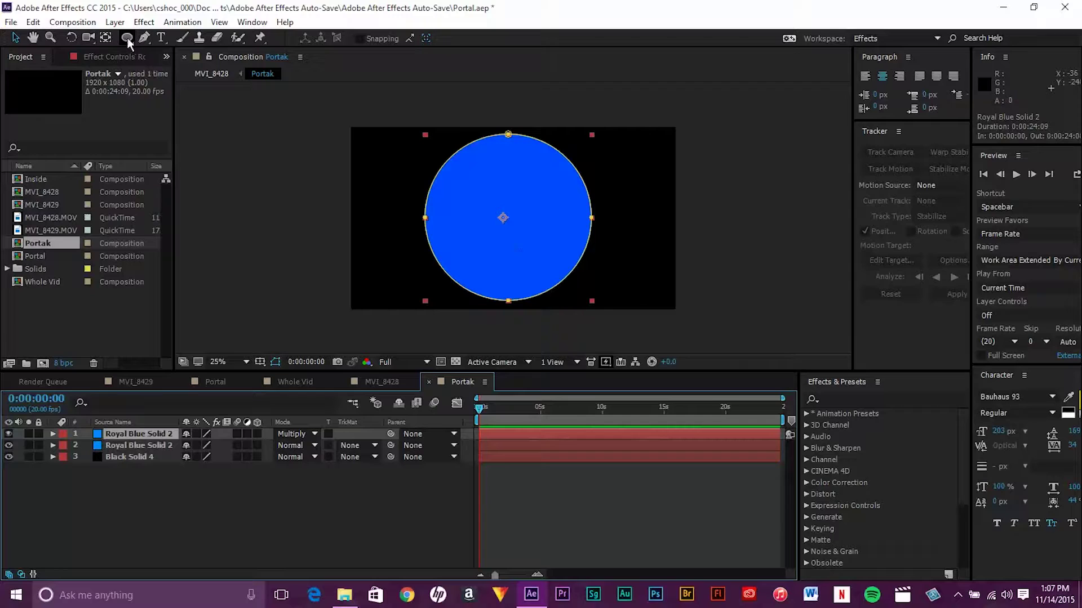
# Reveal the masks of the upper blue solid and duplicate its circular mask.
pyautogui.click(52, 434)
pyautogui.click(64, 446)
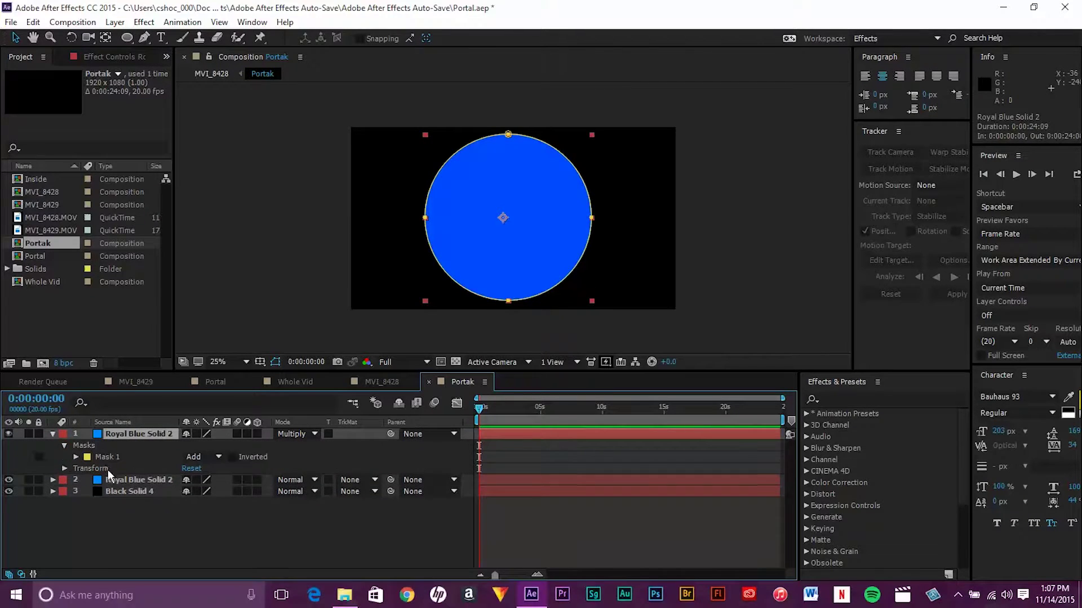
pyautogui.click(110, 458)
pyautogui.hotkey('ctrl', 'd')
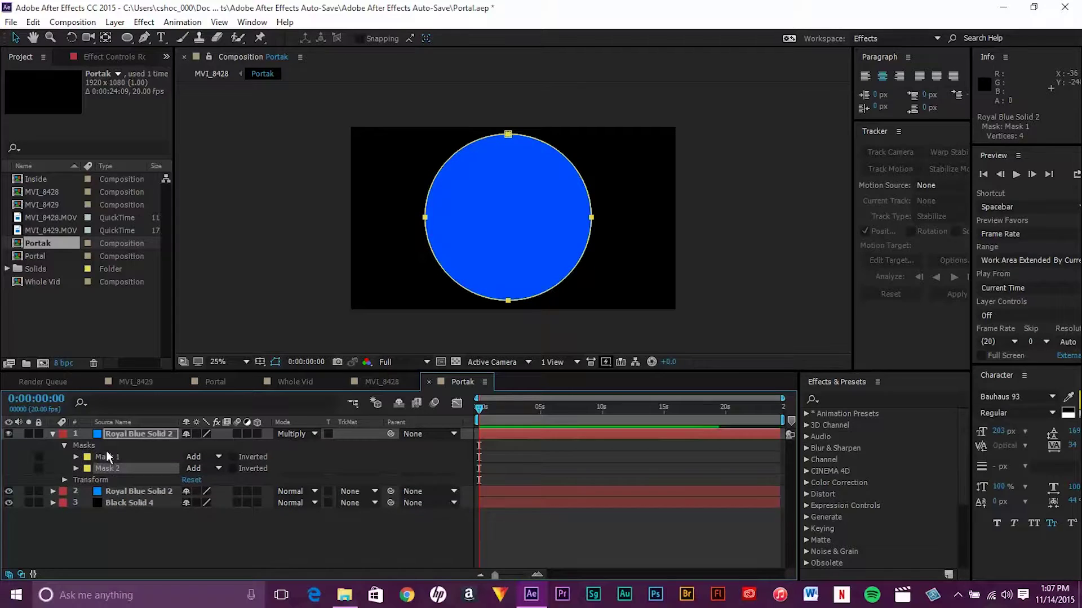
# Set the duplicated mask to Subtract with a Mask Expansion of -103 pixels to leave a darker blue outer ring.
pyautogui.click(76, 469)
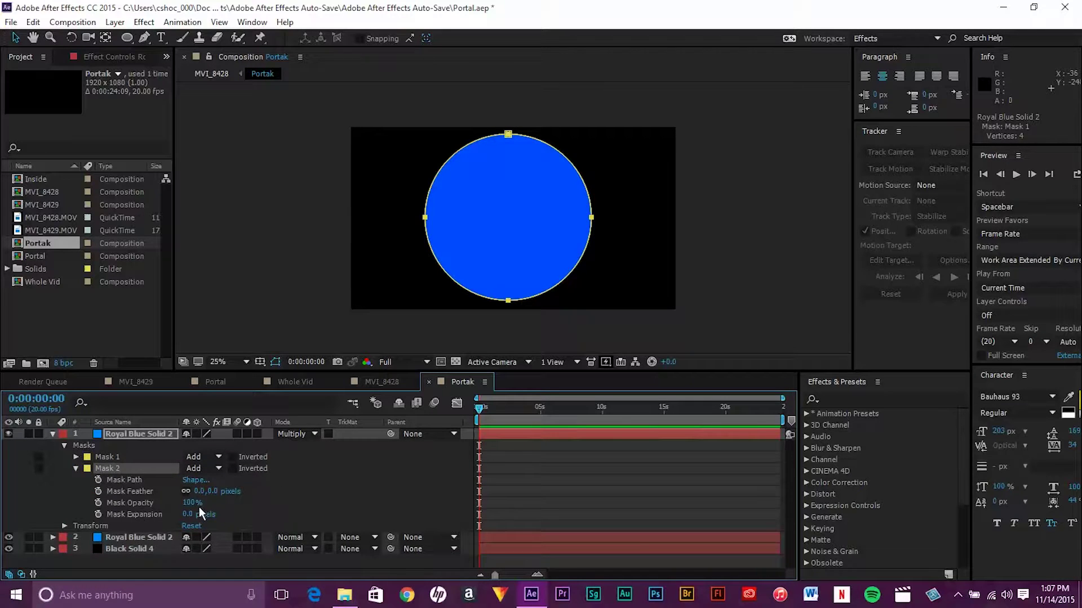
pyautogui.moveTo(189, 514); pyautogui.dragTo(168, 515)
pyautogui.click(193, 471)
pyautogui.click(215, 393)
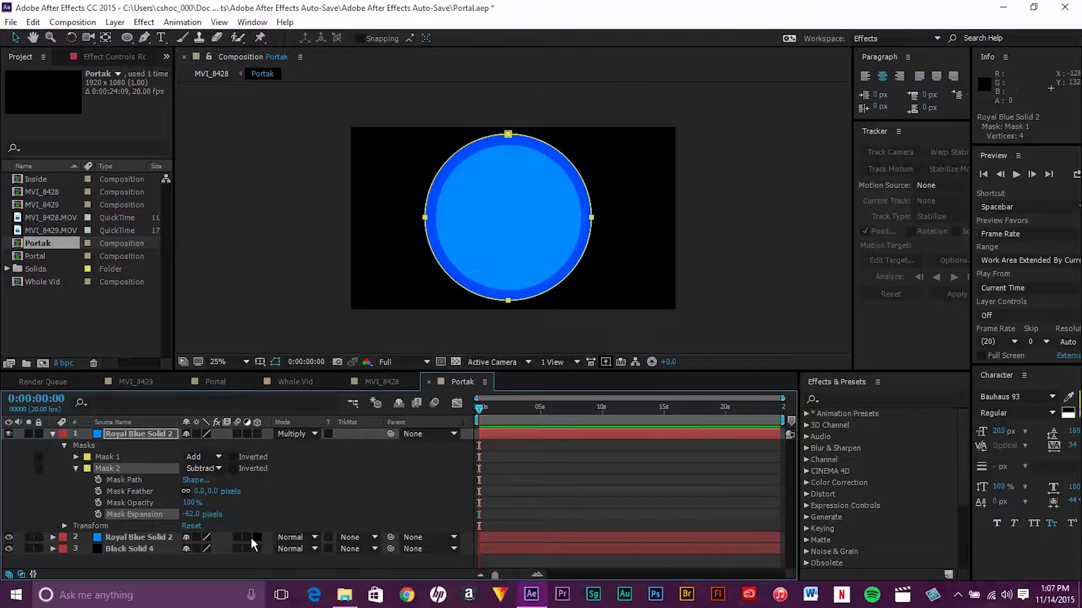
pyautogui.moveTo(192, 514); pyautogui.dragTo(175, 516)
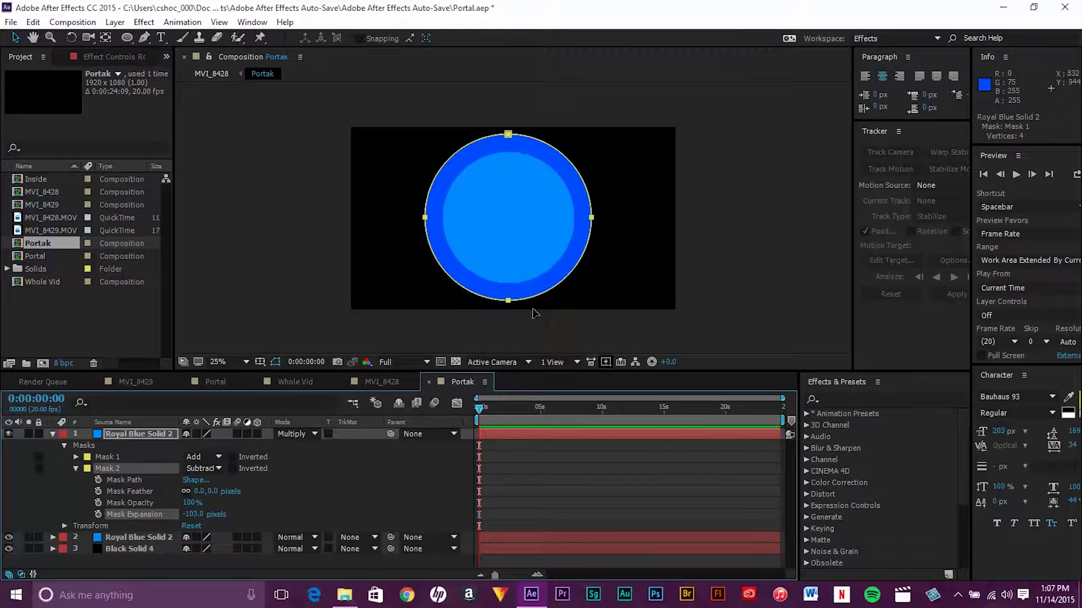
pyautogui.moveTo(508, 300); pyautogui.dragTo(572, 166)
pyautogui.click(32, 22)
pyautogui.click(61, 37)
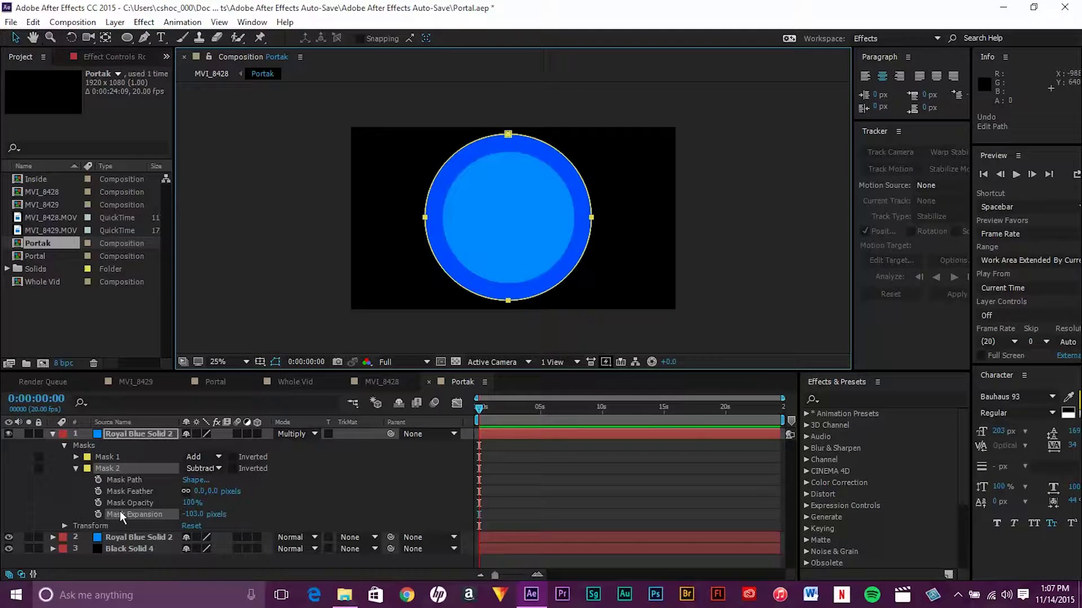
# Collapse the blue solid's properties and add a 1920 × 1080 px black solid (000000) named "fractal noise" above it.
pyautogui.click(76, 468)
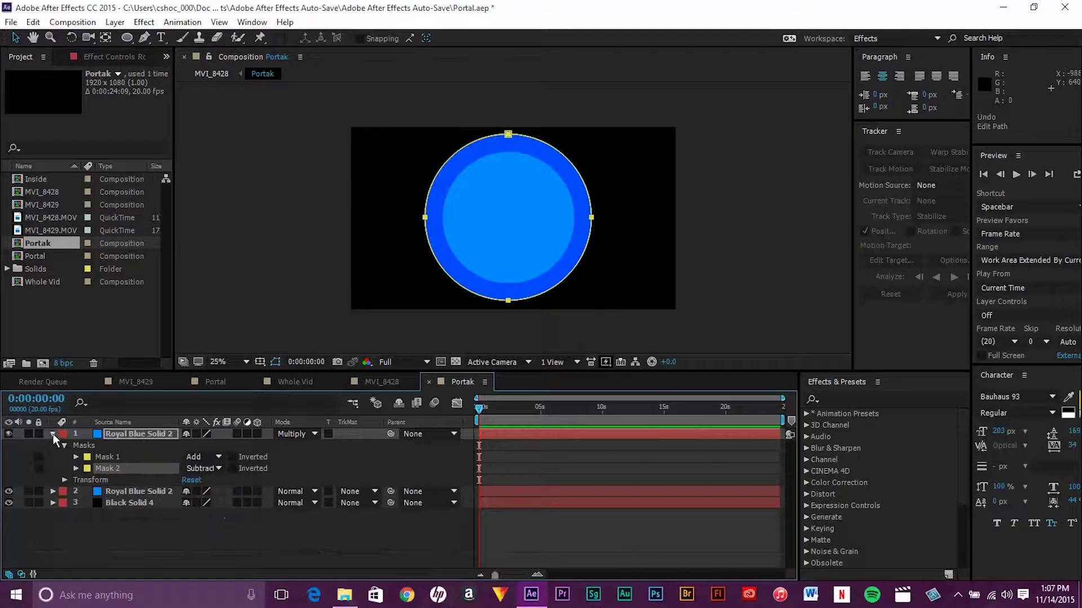
pyautogui.click(53, 433)
pyautogui.click(175, 492)
pyautogui.rightClick(182, 488)
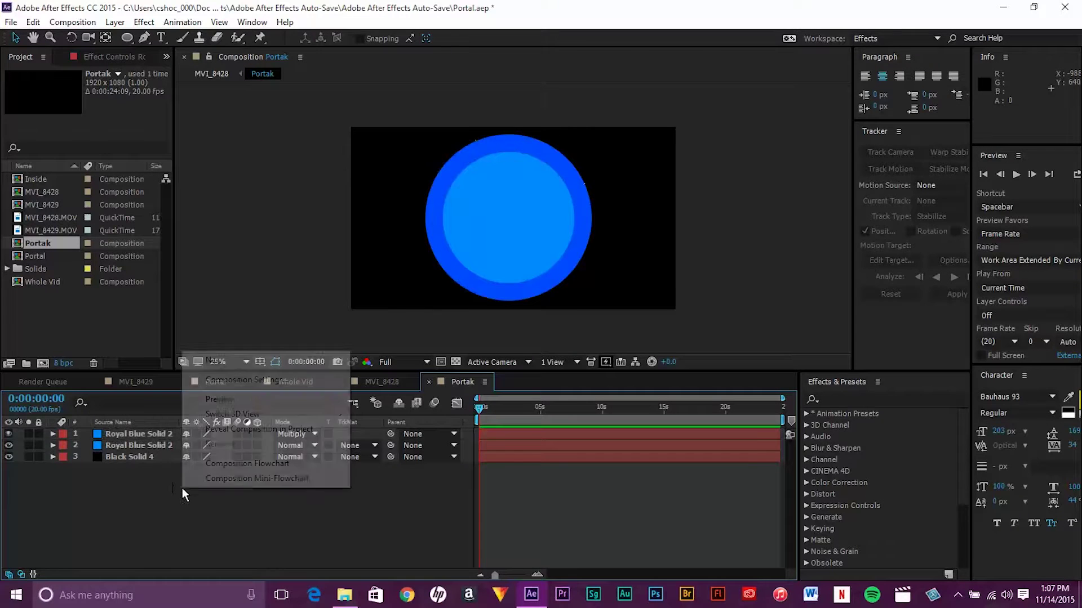
pyautogui.moveTo(288, 369)
pyautogui.click(418, 389)
pyautogui.click(363, 440)
pyautogui.moveTo(316, 407)
pyautogui.mouseDown()
pyautogui.moveTo(225, 447)
pyautogui.moveTo(185, 498)
pyautogui.mouseUp()
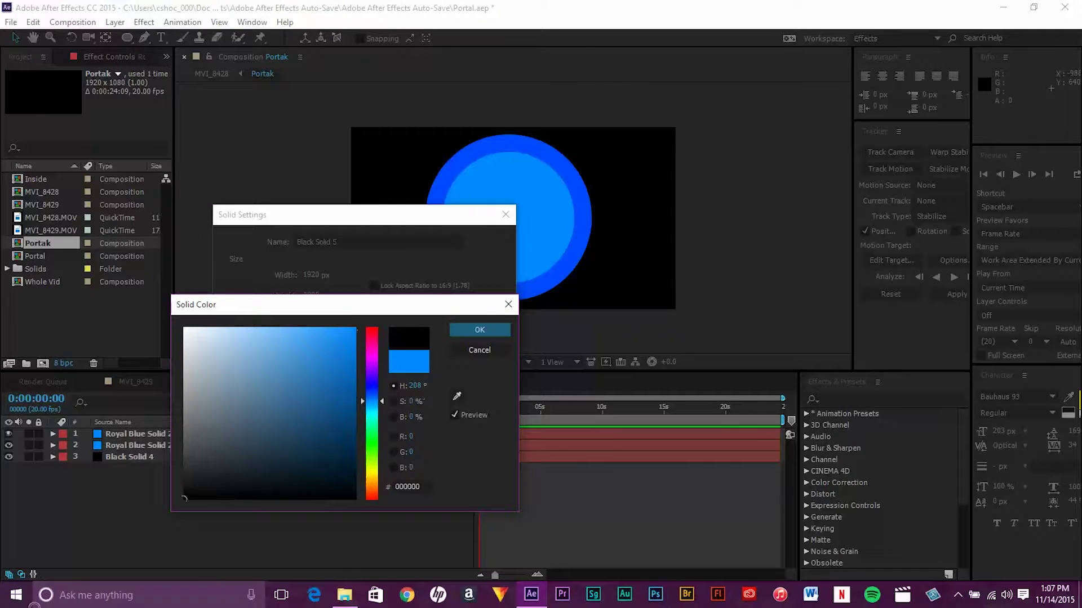
pyautogui.click(480, 330)
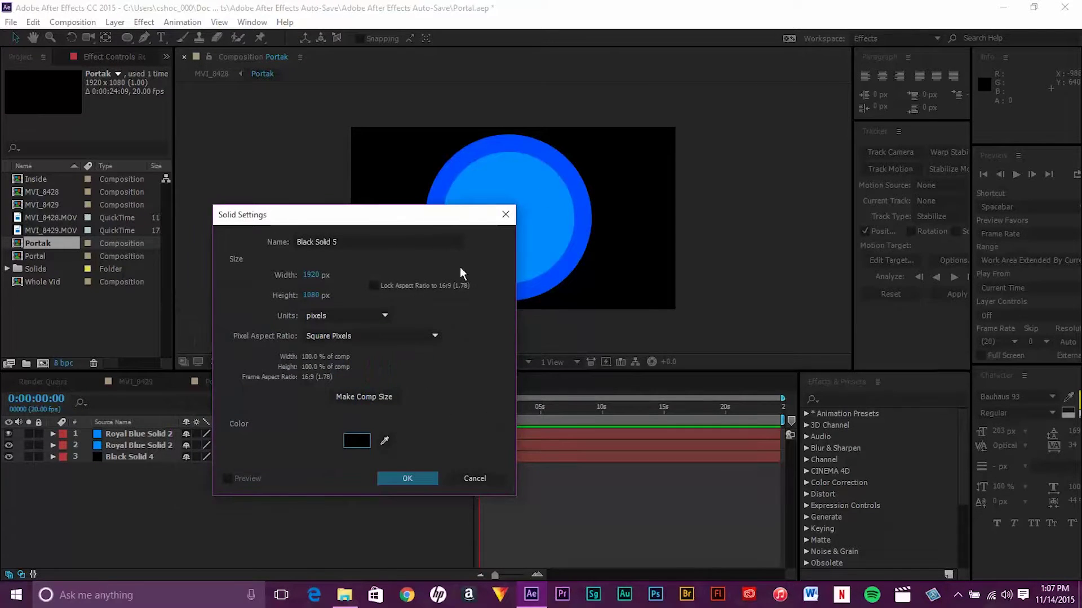
pyautogui.click(376, 237)
pyautogui.write('fractal noise')
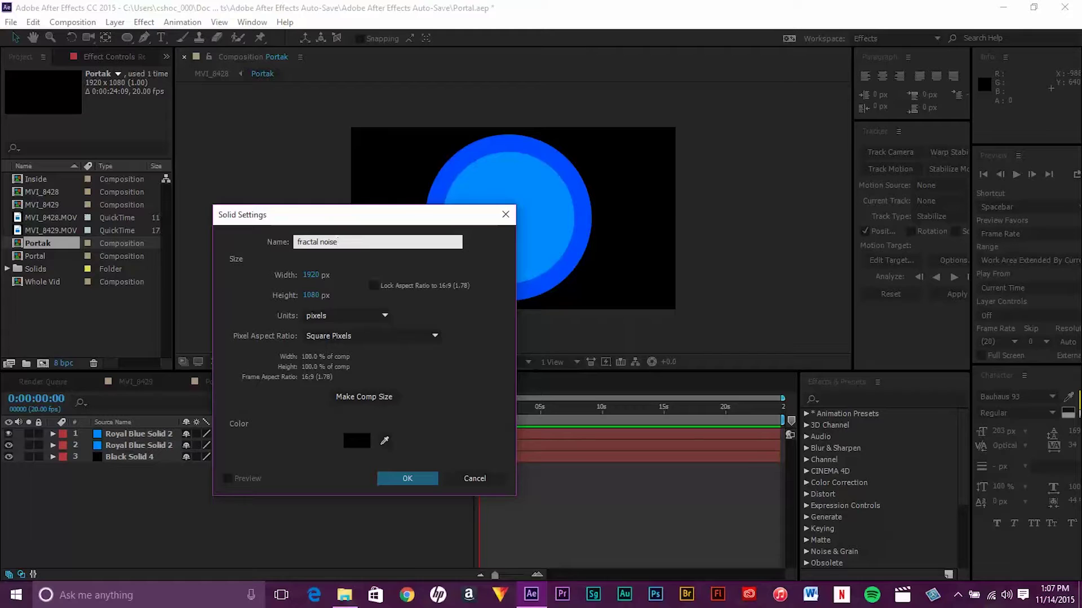
pyautogui.press('Return')
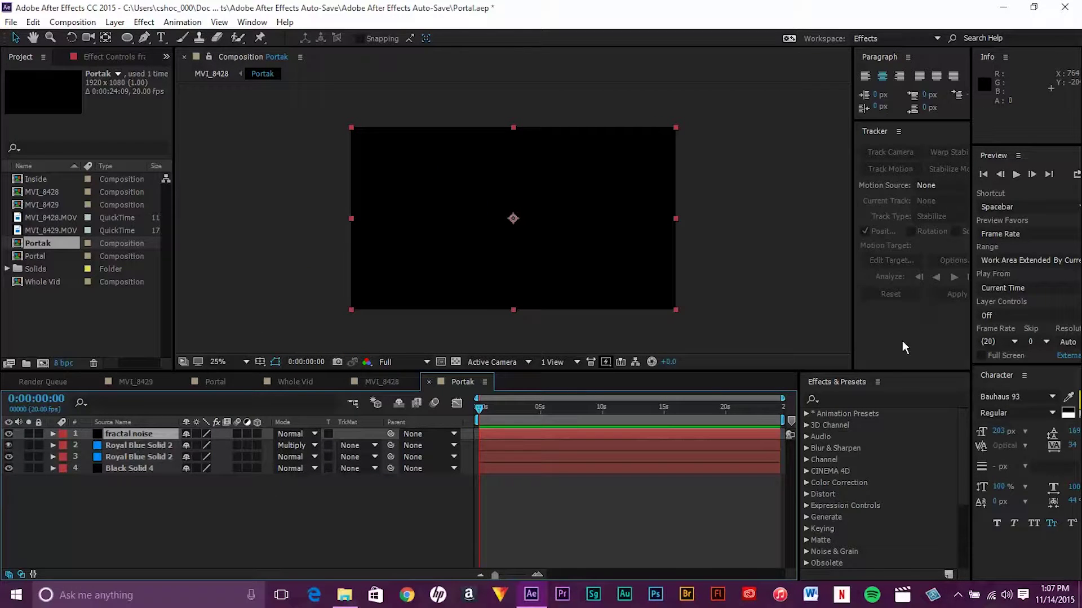
# Find the Fractal Noise effect and apply it to the fractal noise solid.
pyautogui.click(866, 398)
pyautogui.write('fracta')
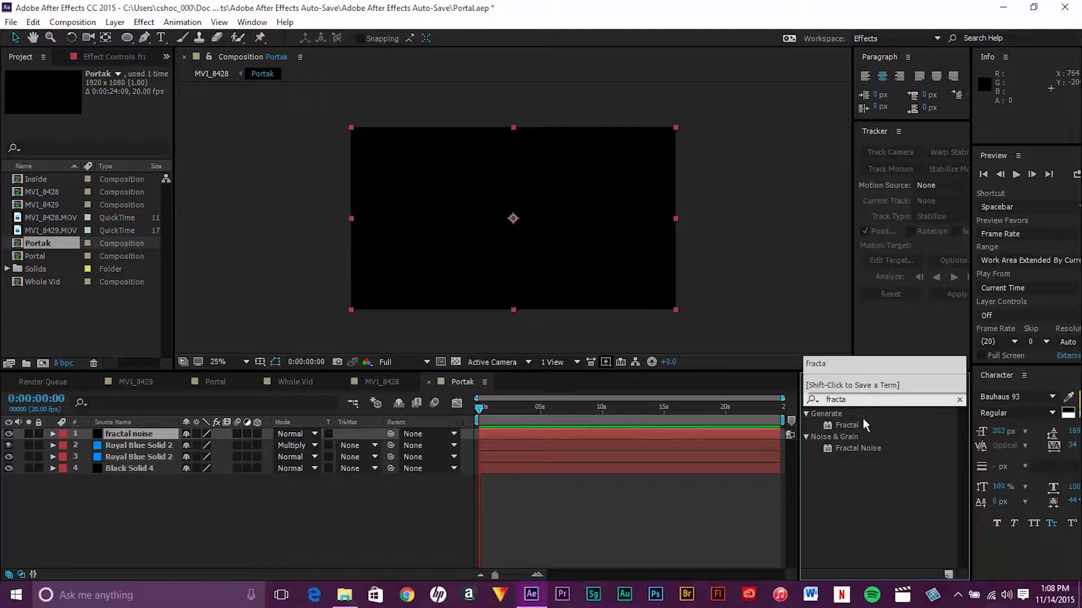
pyautogui.moveTo(868, 449); pyautogui.dragTo(136, 434)
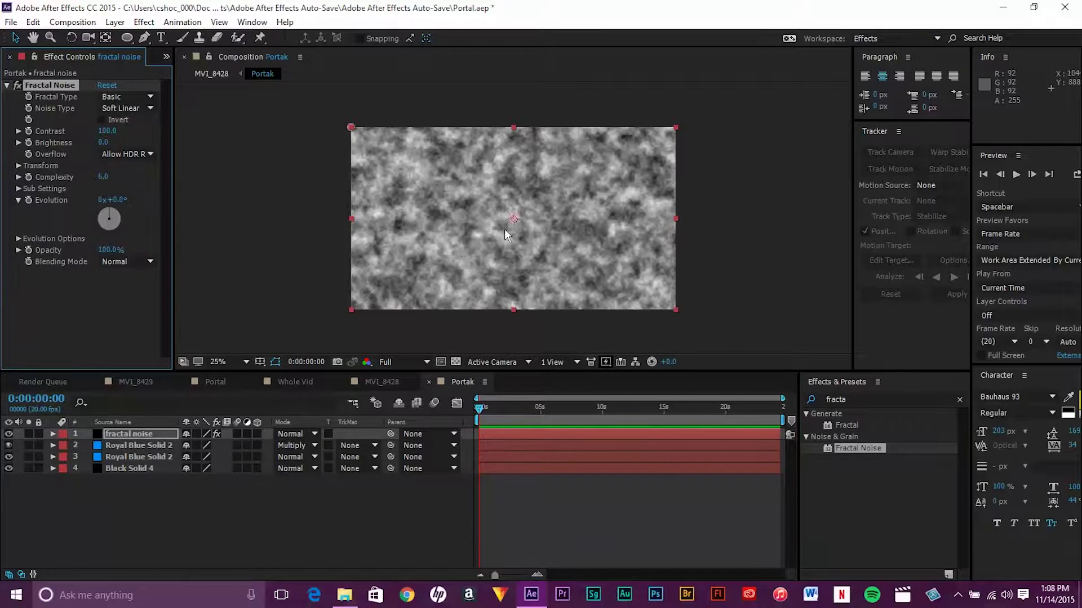
# Set the Fractal Noise effect's Fractal Type to Dynamic Twist and its Contrast to 151.
pyautogui.click(132, 98)
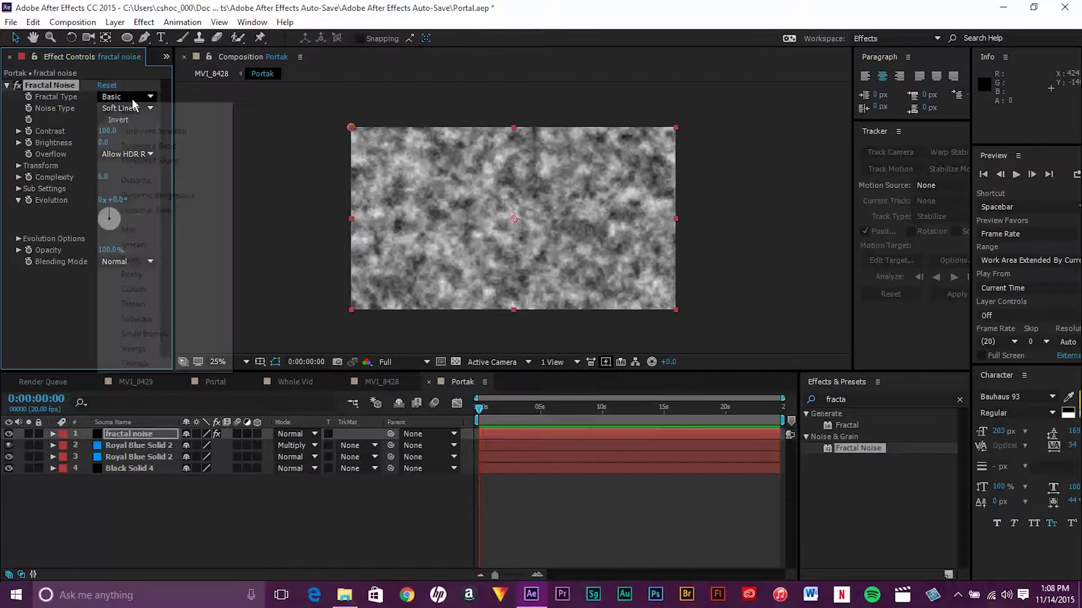
pyautogui.click(170, 210)
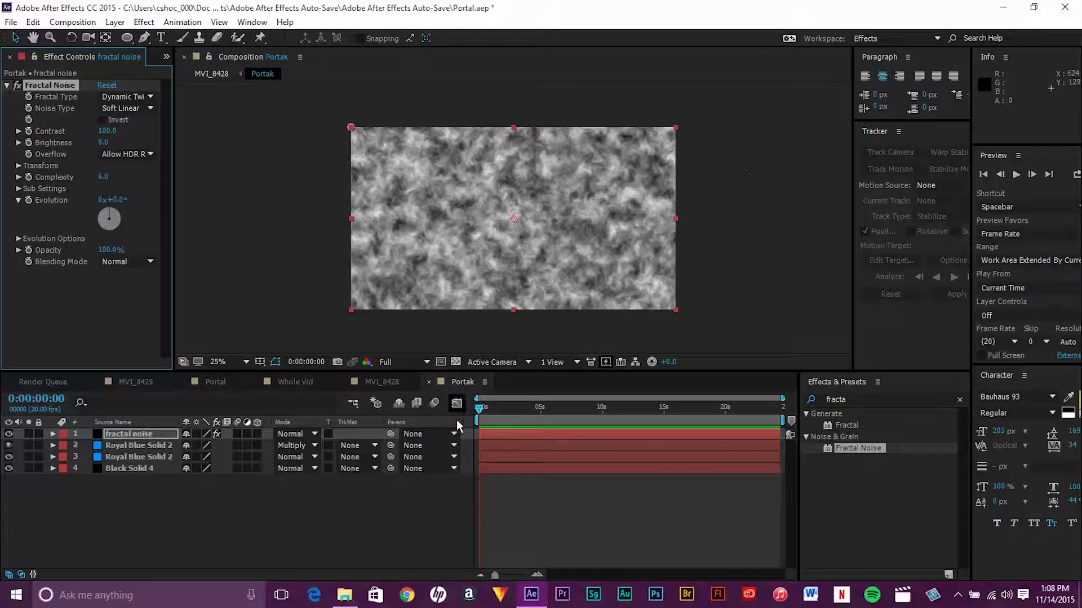
pyautogui.moveTo(481, 410); pyautogui.dragTo(228, 466)
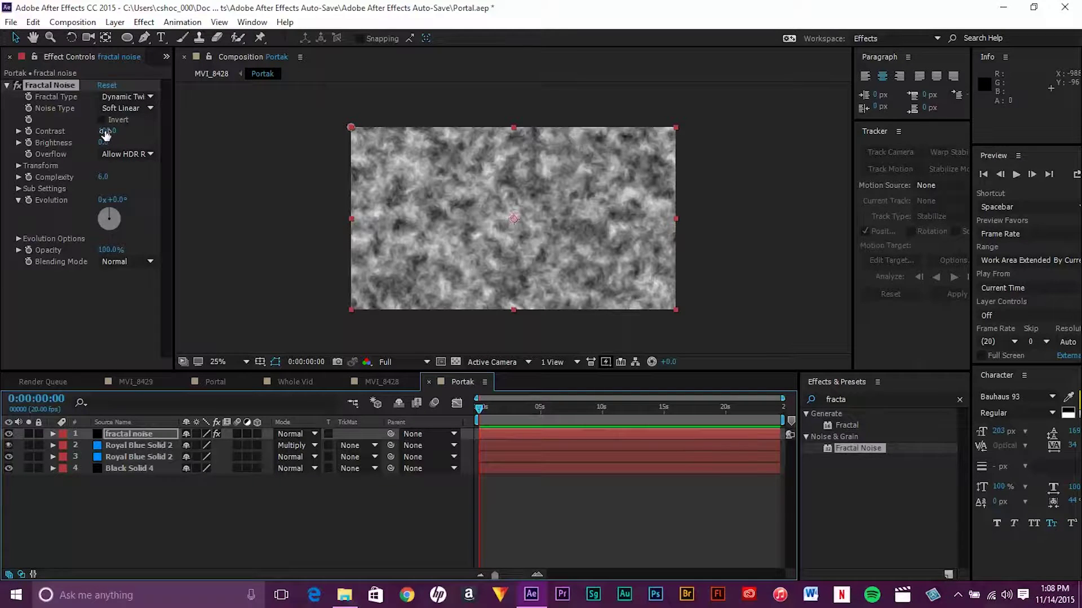
pyautogui.moveTo(106, 133); pyautogui.dragTo(140, 132)
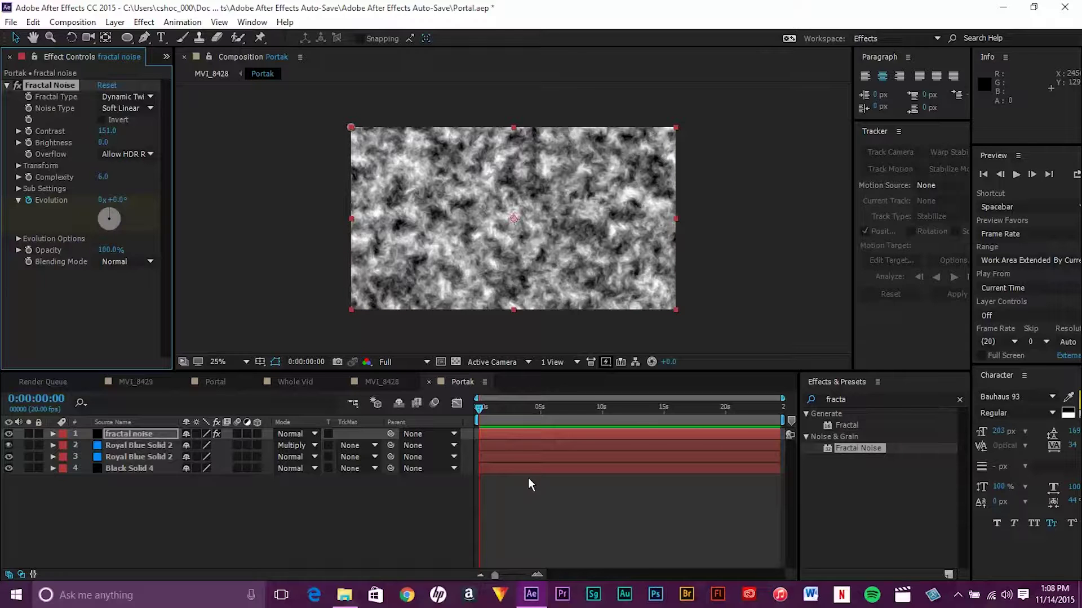
# Animate the noise Evolution from 0x+0.0° at the composition's start to 8x+57.0° at its end, 0:00:24:08.
pyautogui.click(478, 412)
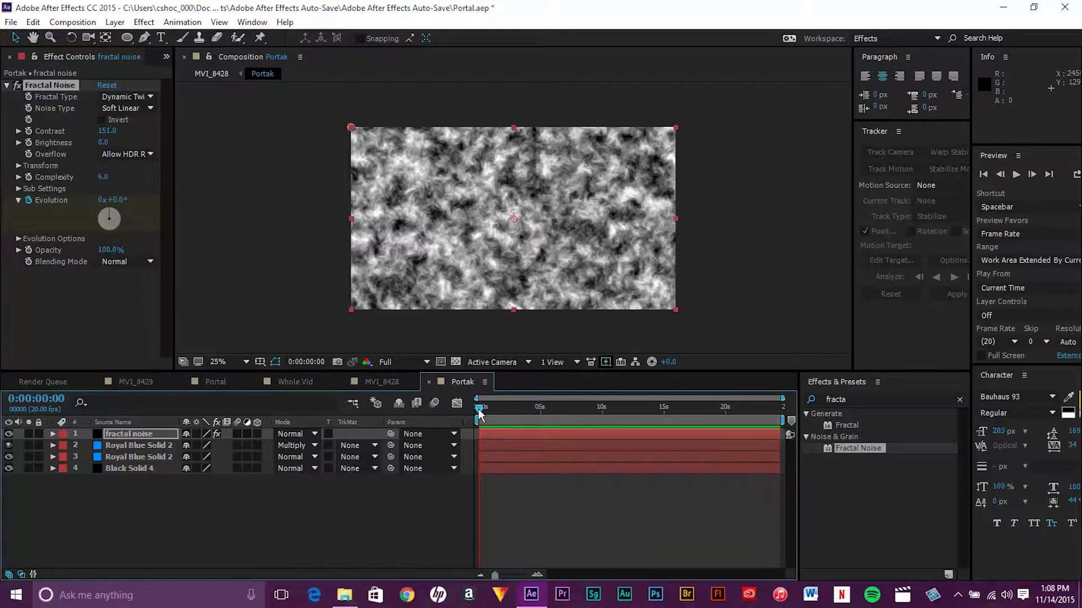
pyautogui.press('End')
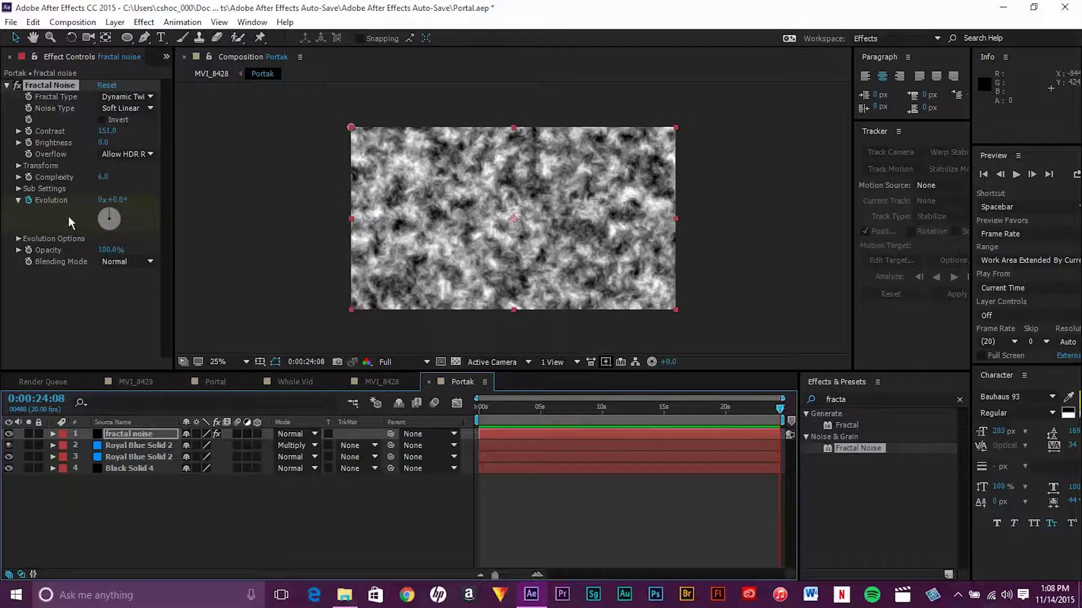
pyautogui.moveTo(111, 212); pyautogui.dragTo(129, 78)
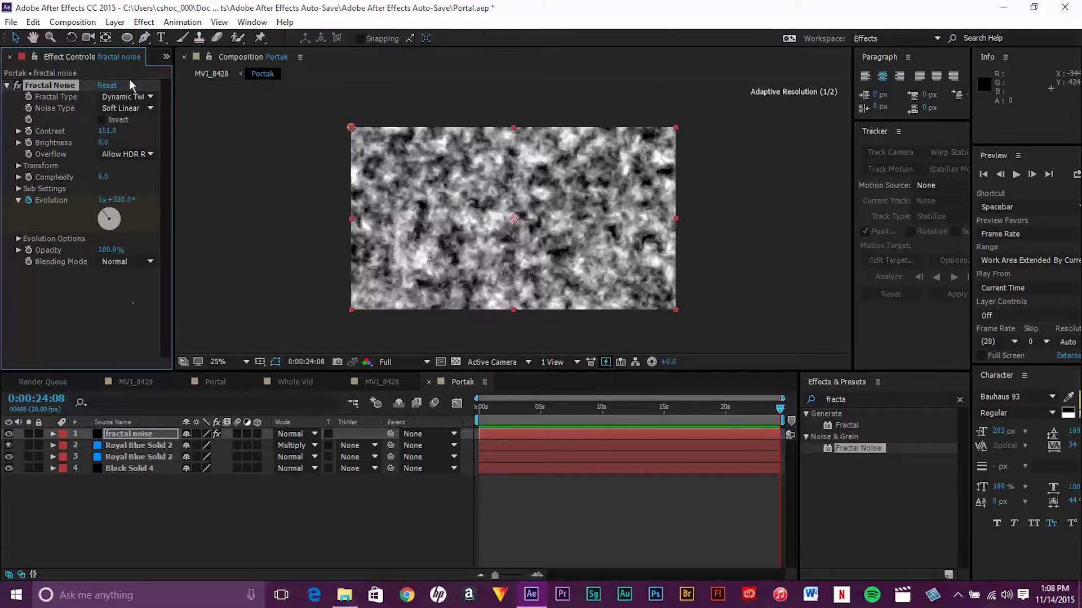
pyautogui.moveTo(123, 402); pyautogui.dragTo(167, 181)
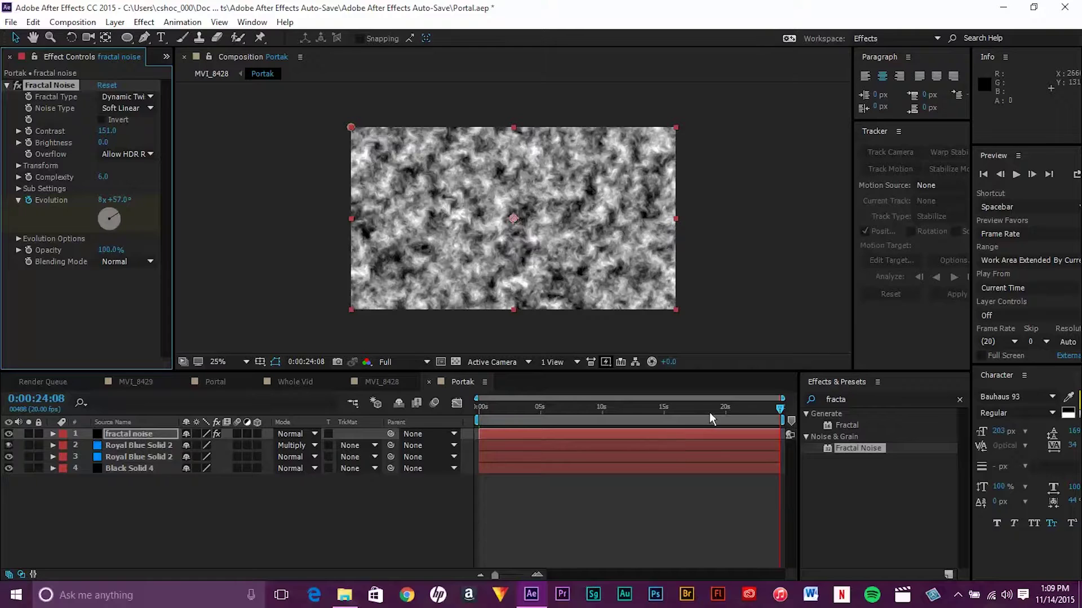
# Preview the evolving noise from the first frame, stop playback and return to 0:00:00:00.
pyautogui.press('Home')
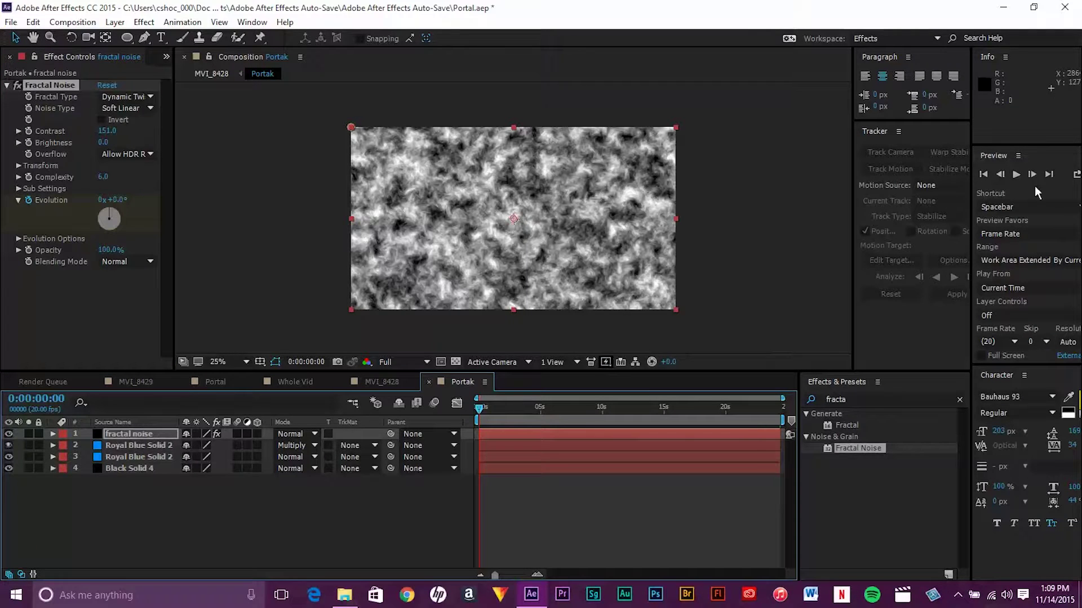
pyautogui.click(1014, 175)
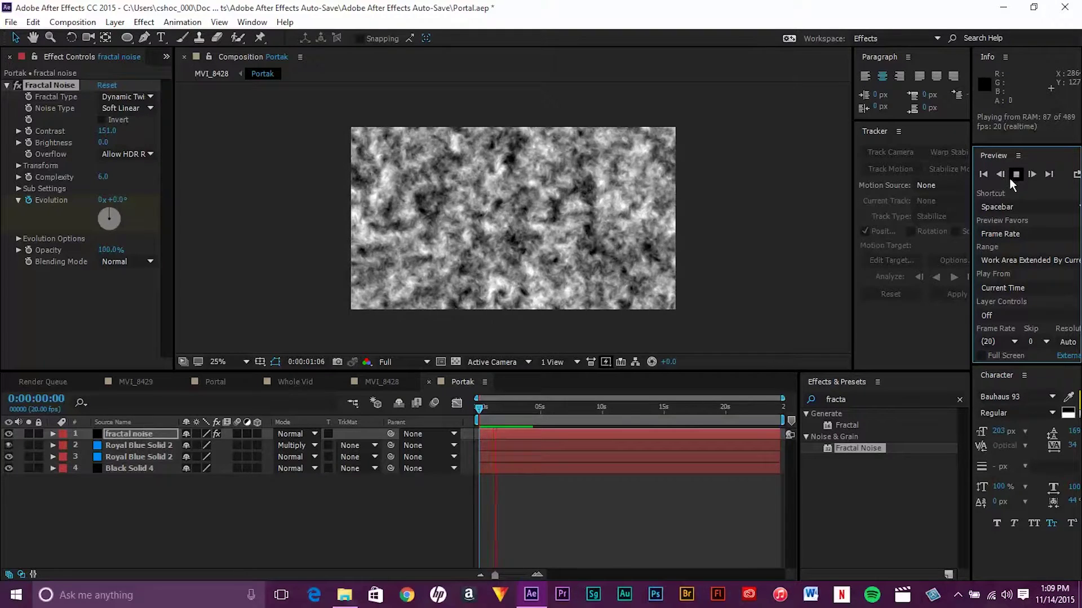
pyautogui.click(1012, 177)
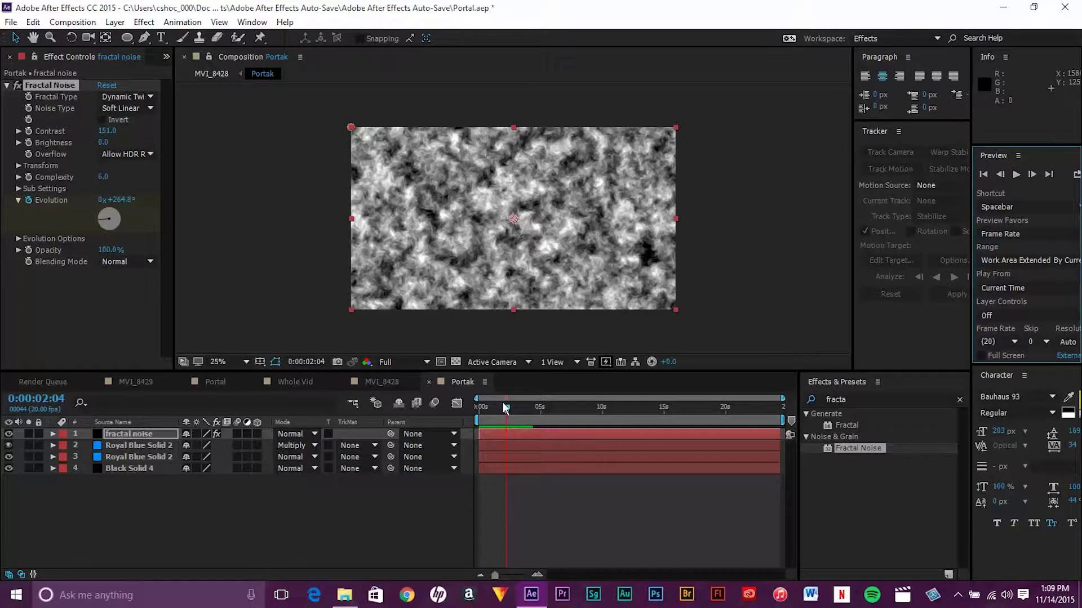
pyautogui.moveTo(505, 408); pyautogui.dragTo(340, 478)
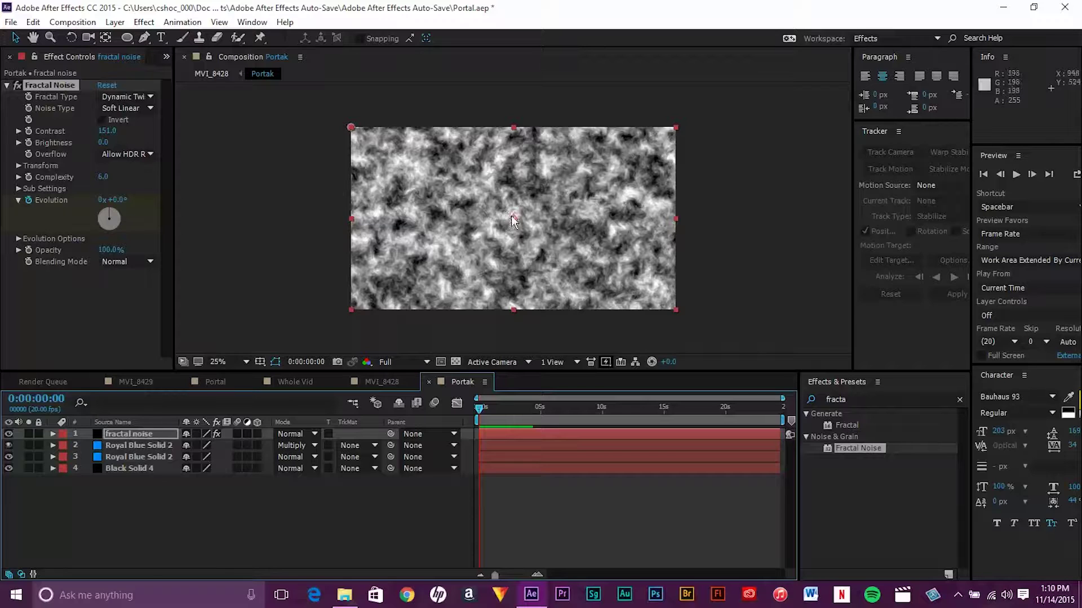
# Animate the Fractal Noise Transform Rotation from 0x+0.0° at the composition's start to 0x+270.0° at its end, 0:00:24:08.
pyautogui.click(25, 165)
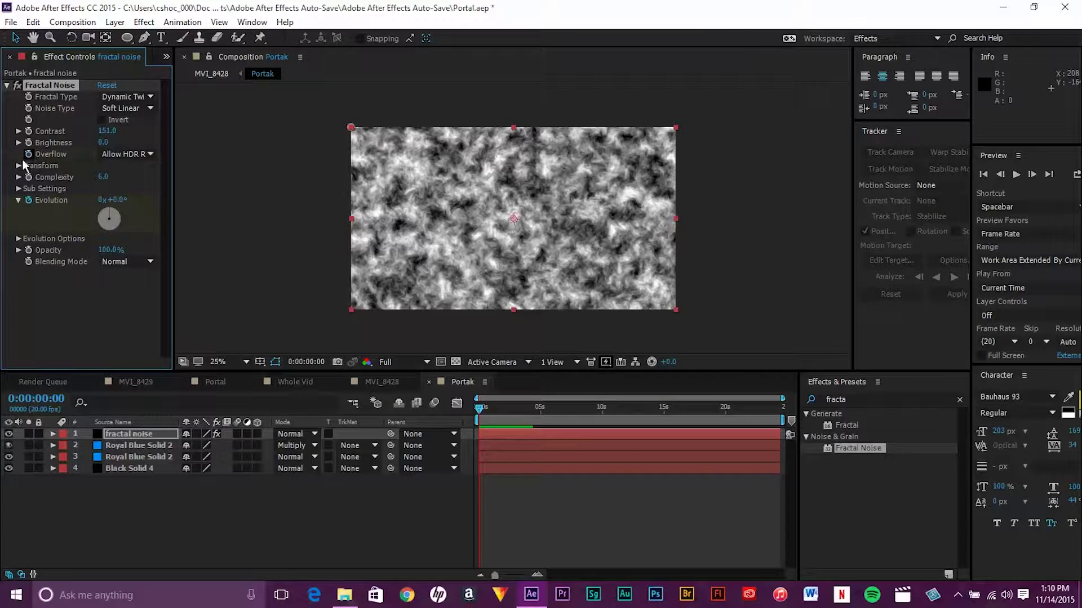
pyautogui.click(18, 166)
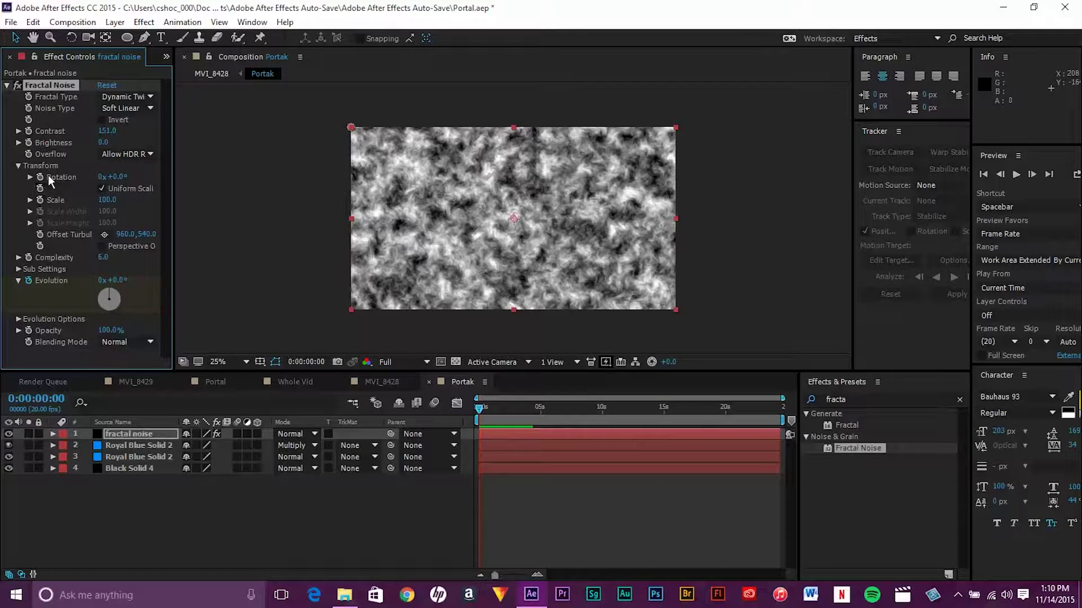
pyautogui.click(30, 200)
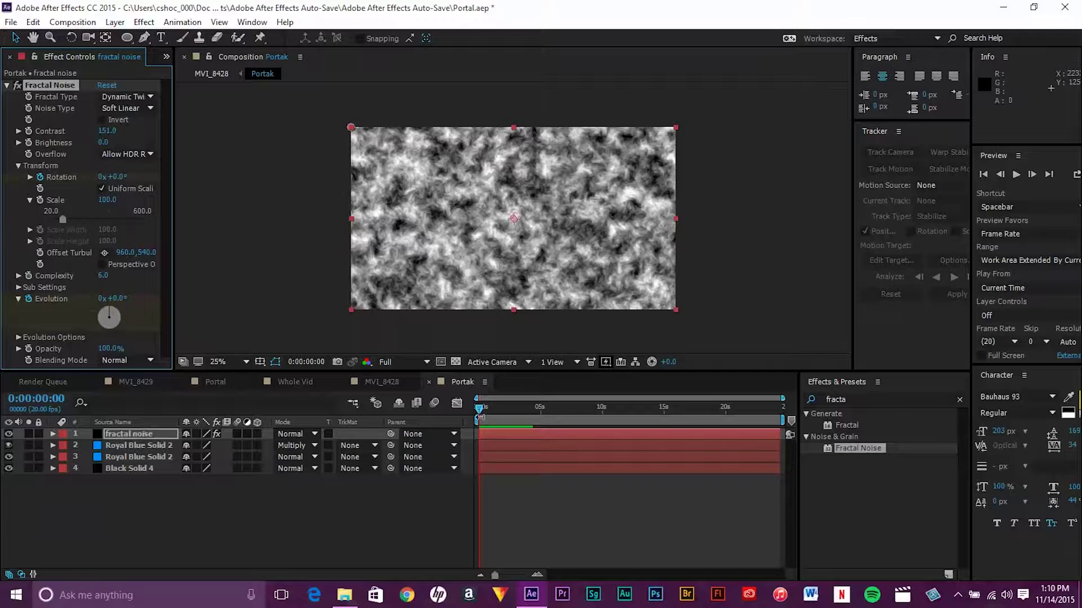
pyautogui.moveTo(479, 409); pyautogui.dragTo(783, 407)
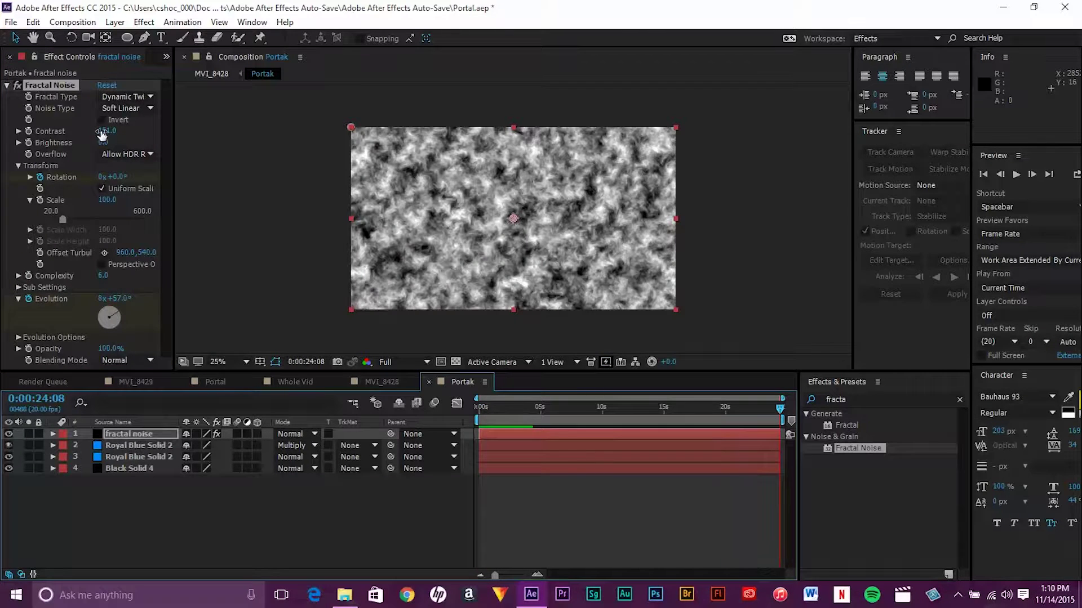
pyautogui.moveTo(110, 176); pyautogui.dragTo(292, 171)
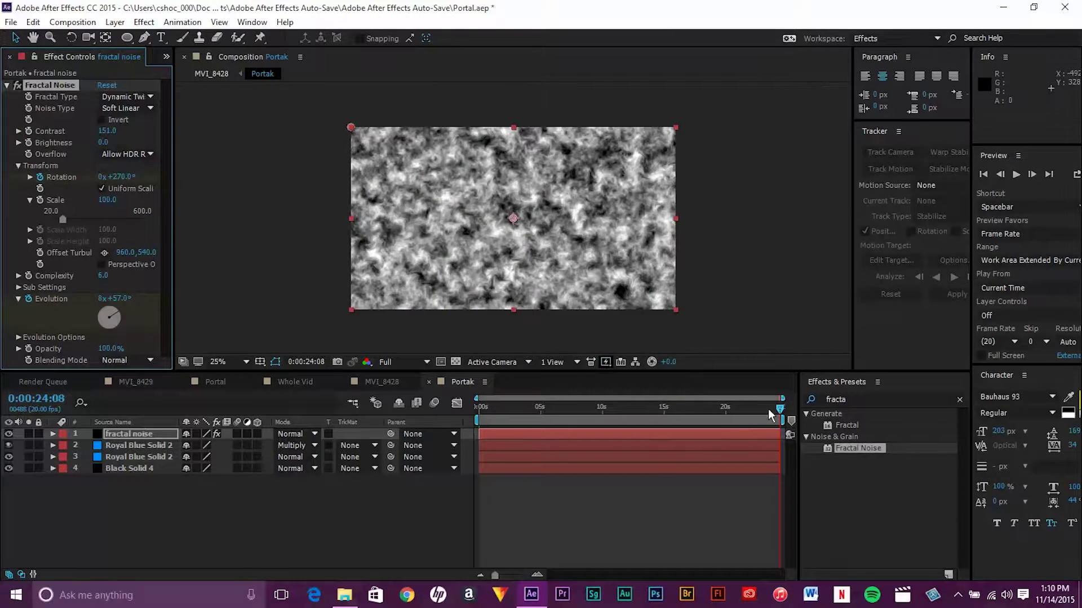
# Preview the rotating, evolving noise from the first frame, stop playback and return to the composition's start.
pyautogui.press('Home')
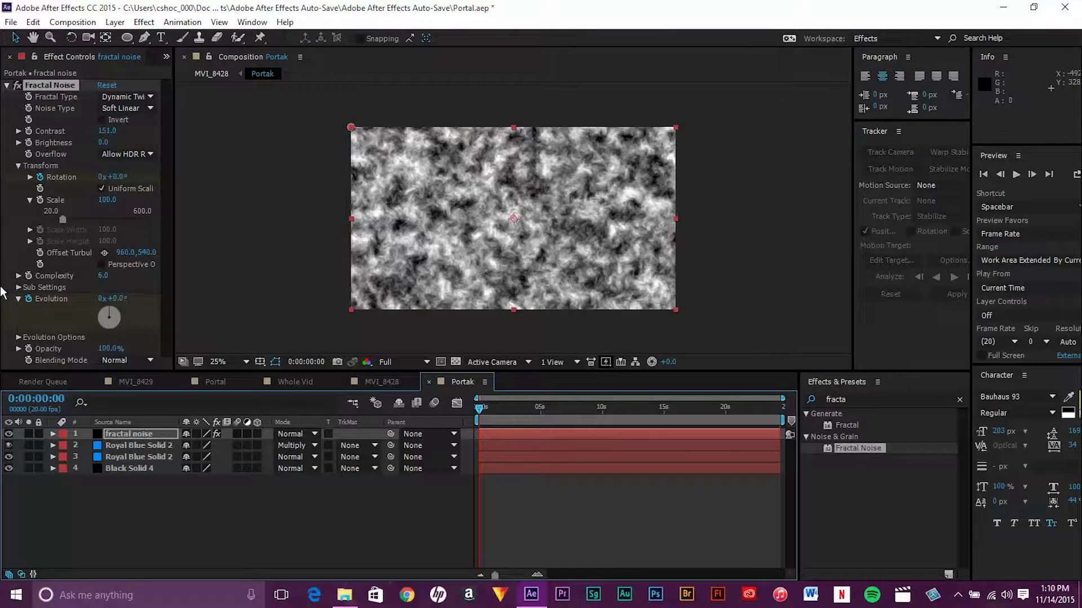
pyautogui.click(1017, 175)
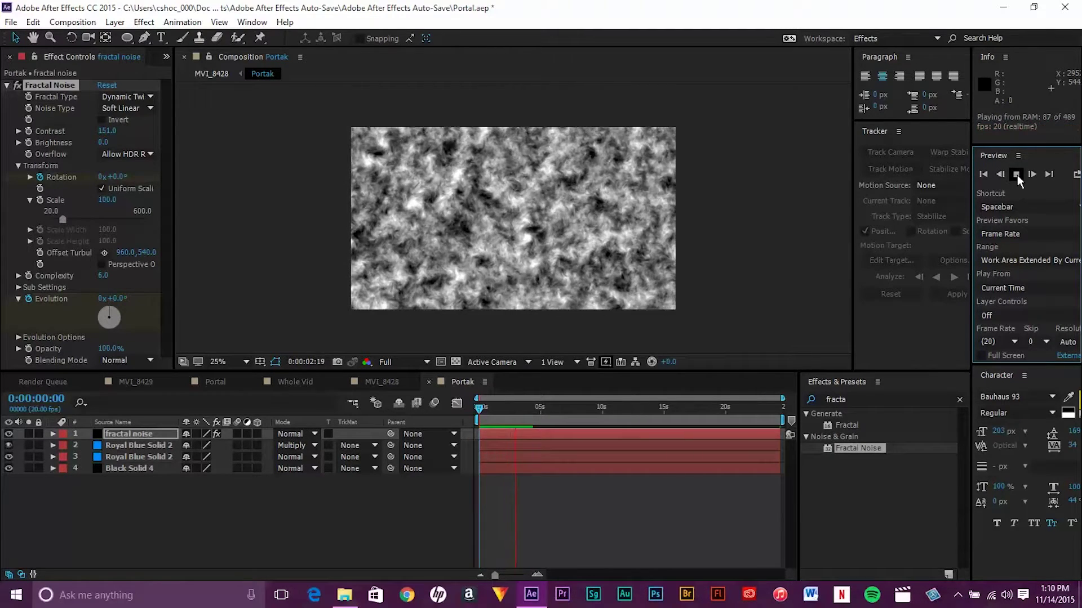
pyautogui.click(1017, 175)
pyautogui.click(480, 433)
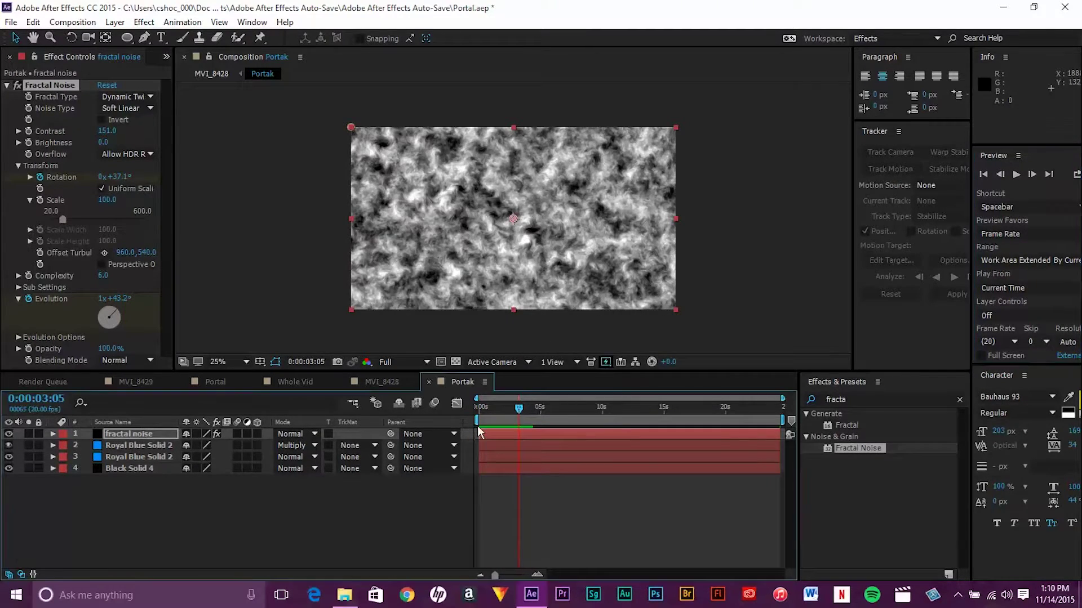
pyautogui.press('Home')
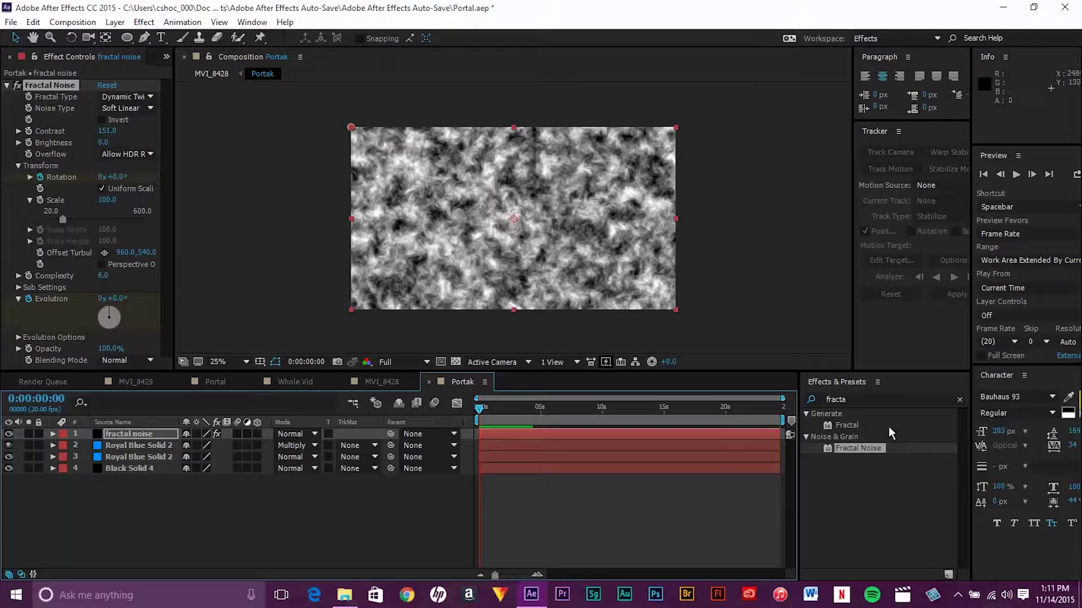
# Set the track matte of the upper Royal Blue Solid 2 layer to Luma Matte "fractal noise".
pyautogui.click(163, 434)
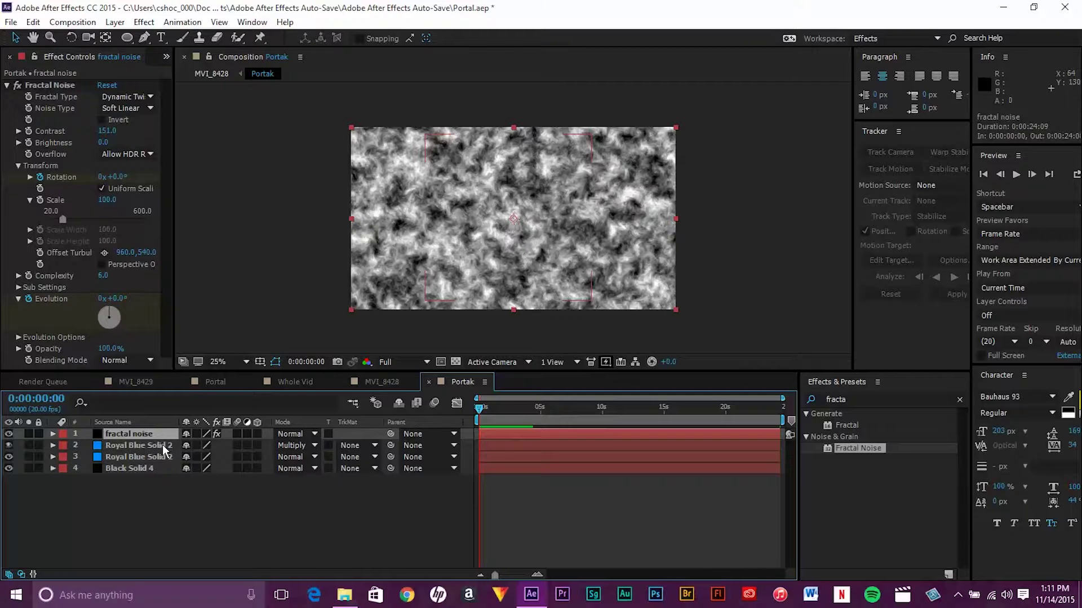
pyautogui.click(361, 449)
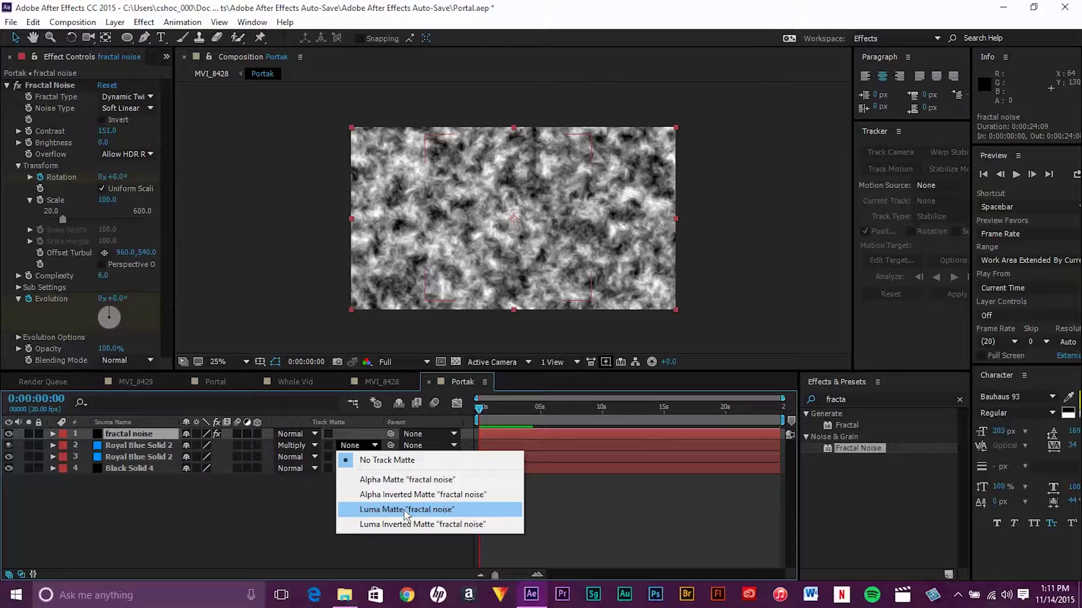
pyautogui.click(405, 510)
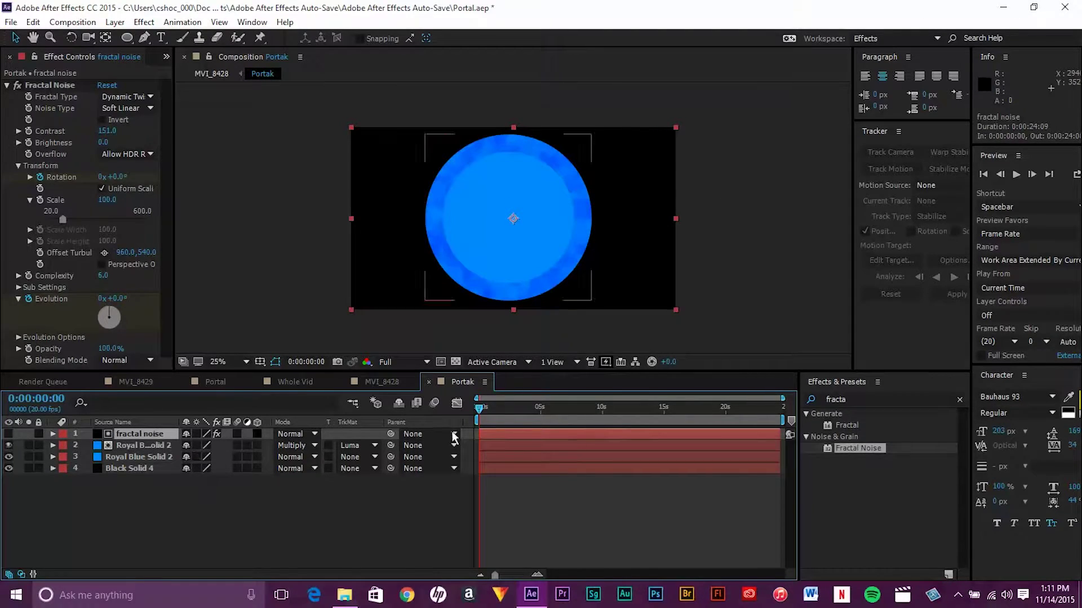
# On the upper Royal Blue Solid 2, set Mask 2's feather to 49 pixels and its expansion to -140 pixels.
pyautogui.click(137, 448)
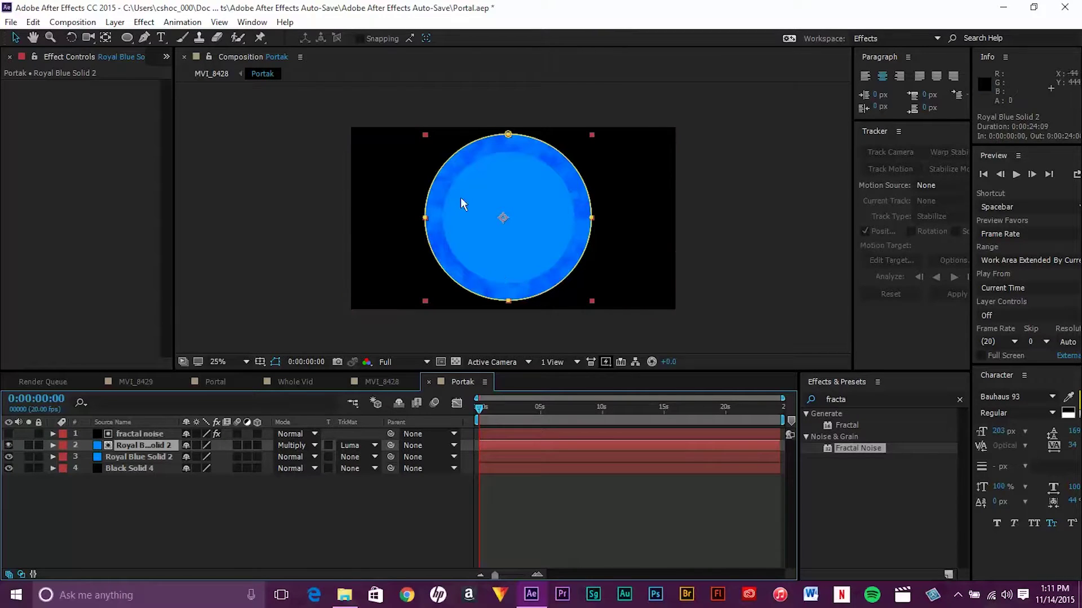
pyautogui.click(53, 445)
pyautogui.click(75, 479)
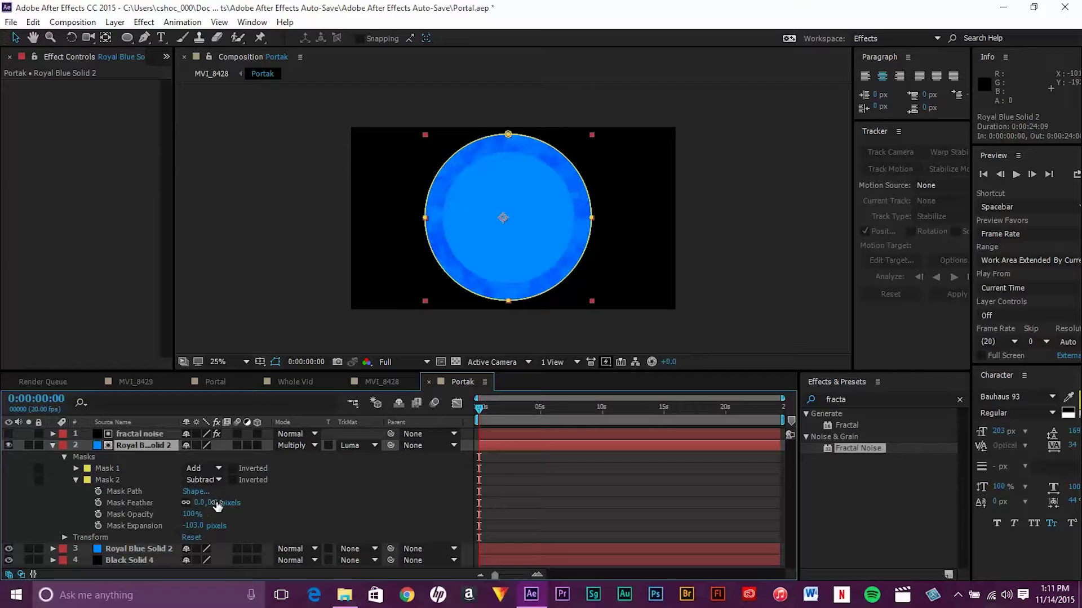
pyautogui.moveTo(216, 505); pyautogui.dragTo(237, 493)
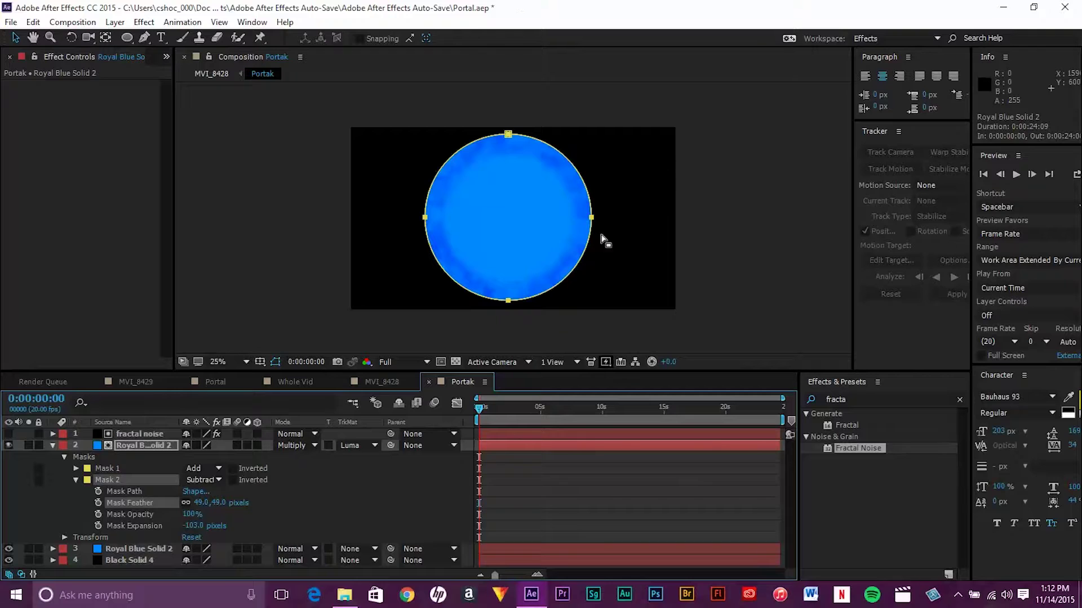
pyautogui.moveTo(200, 531); pyautogui.dragTo(185, 538)
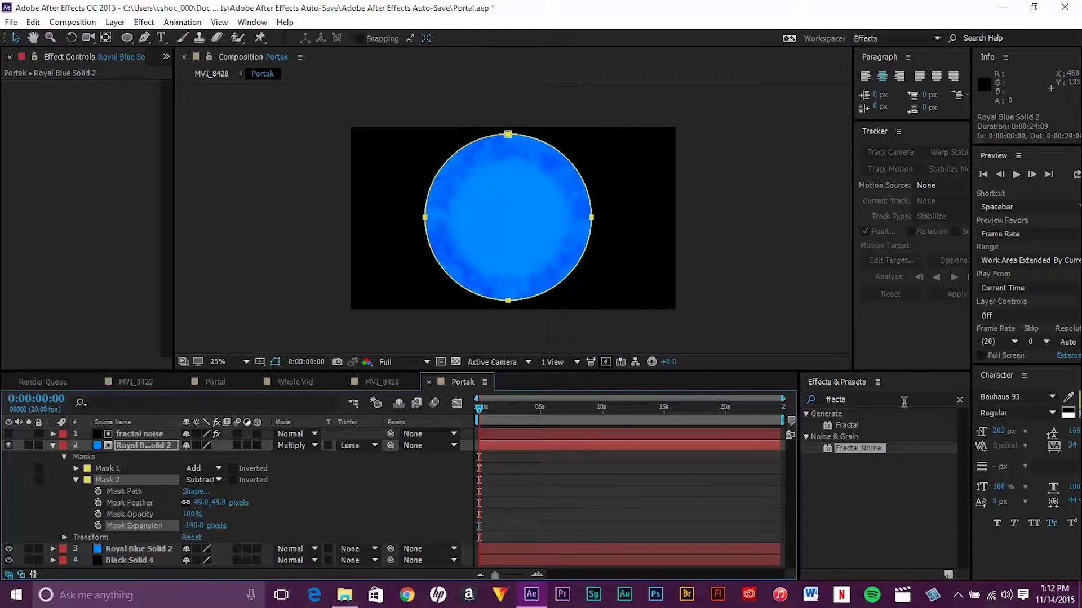
# Feather Mask 1 of the upper Royal Blue Solid 2 by 15 pixels and collapse the layer's properties.
pyautogui.click(75, 479)
pyautogui.click(76, 468)
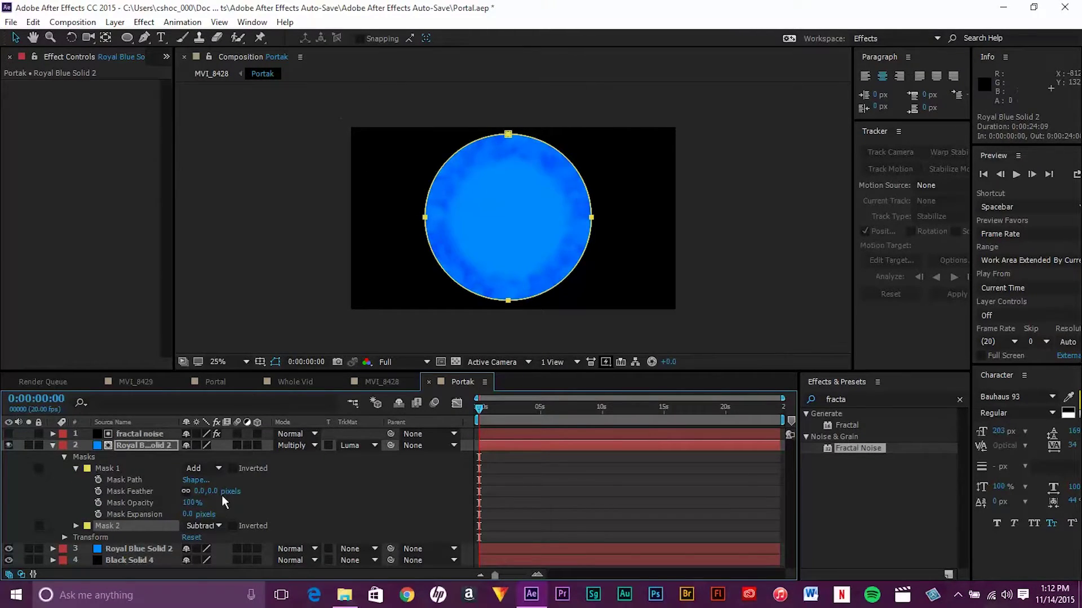
pyautogui.moveTo(211, 491); pyautogui.dragTo(224, 491)
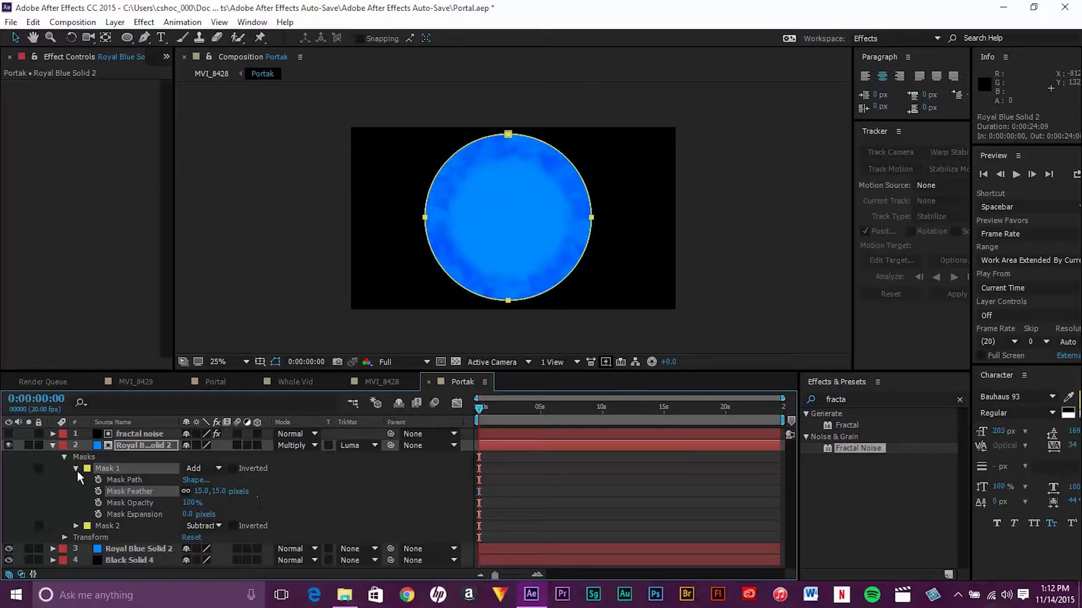
pyautogui.click(76, 468)
pyautogui.click(52, 445)
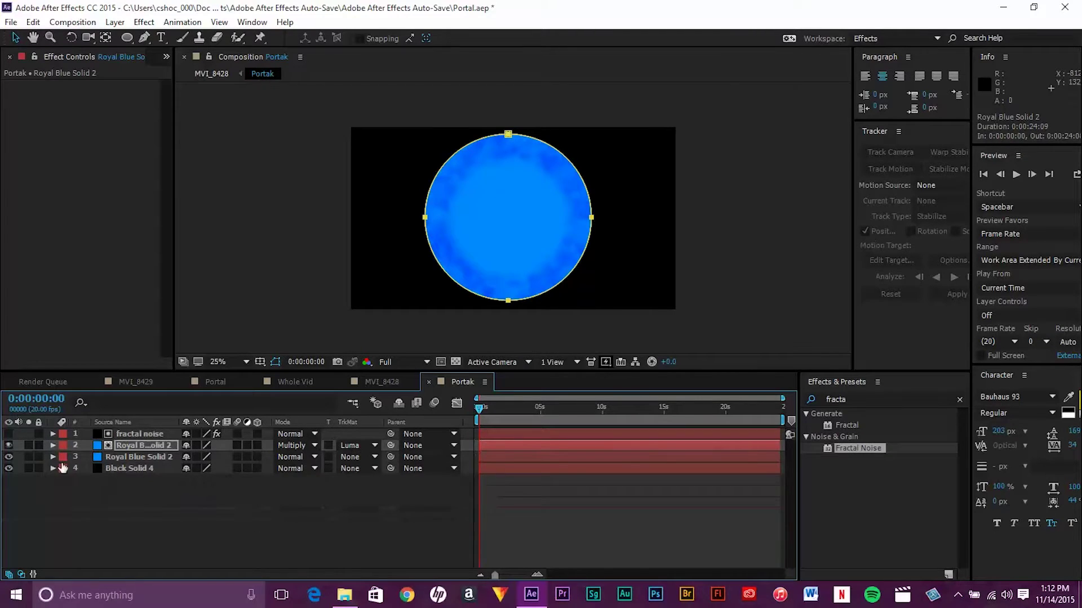
# Feather Mask 1 of the lower Royal Blue Solid 2 by 15 pixels, collapse its properties and deselect the layer.
pyautogui.click(52, 457)
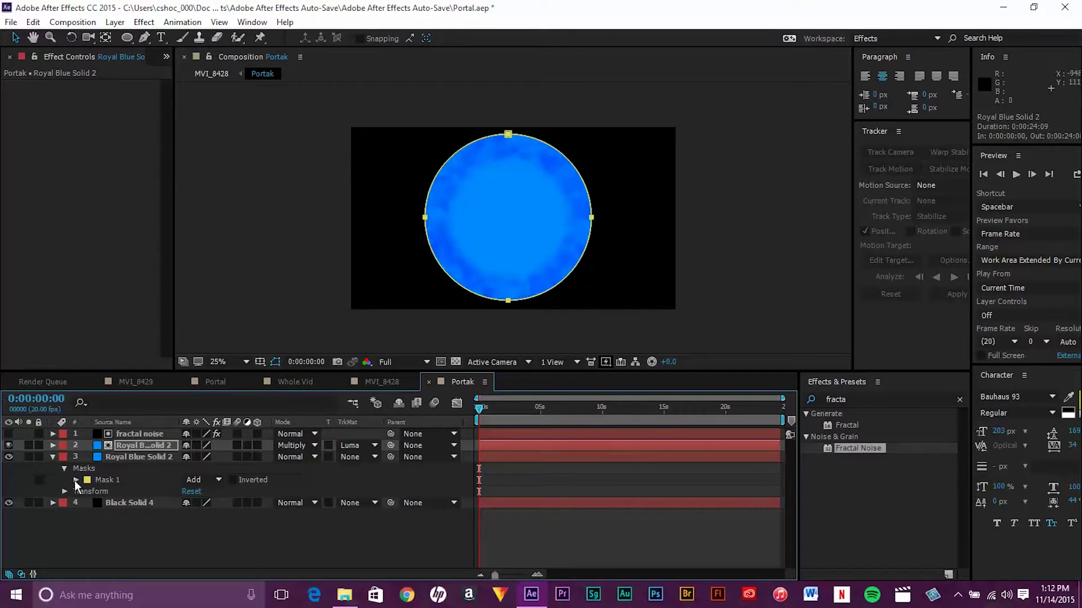
pyautogui.click(75, 480)
pyautogui.click(130, 461)
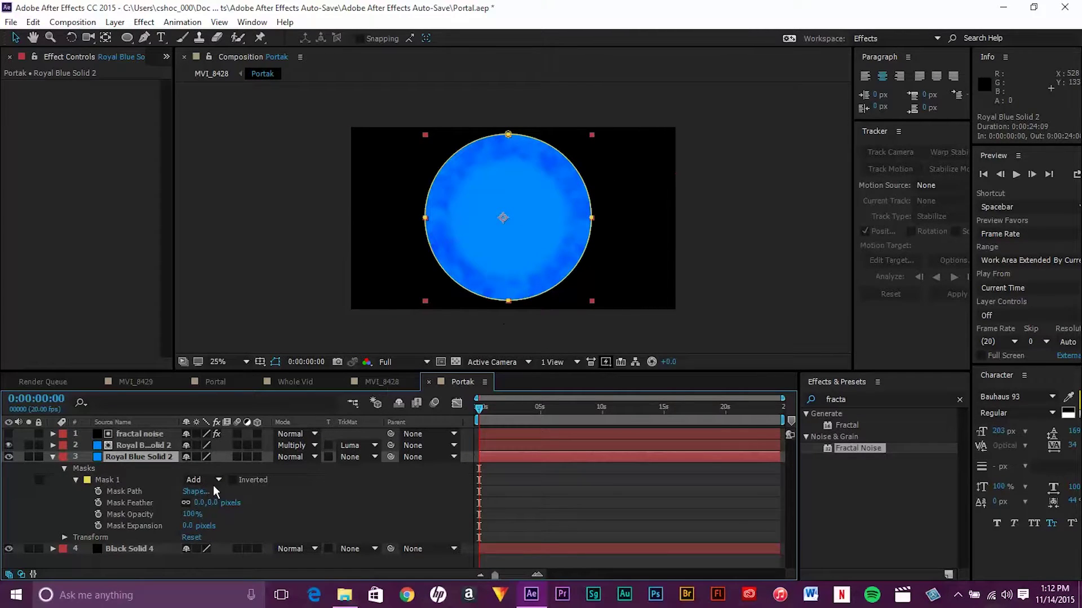
pyautogui.moveTo(216, 508); pyautogui.dragTo(229, 507)
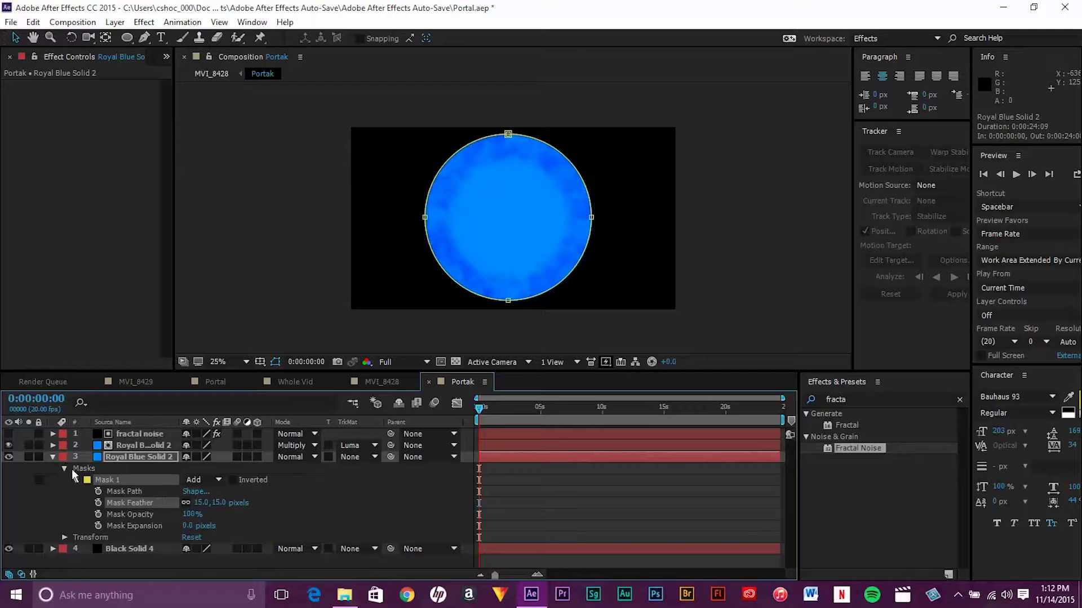
pyautogui.click(52, 458)
pyautogui.click(240, 525)
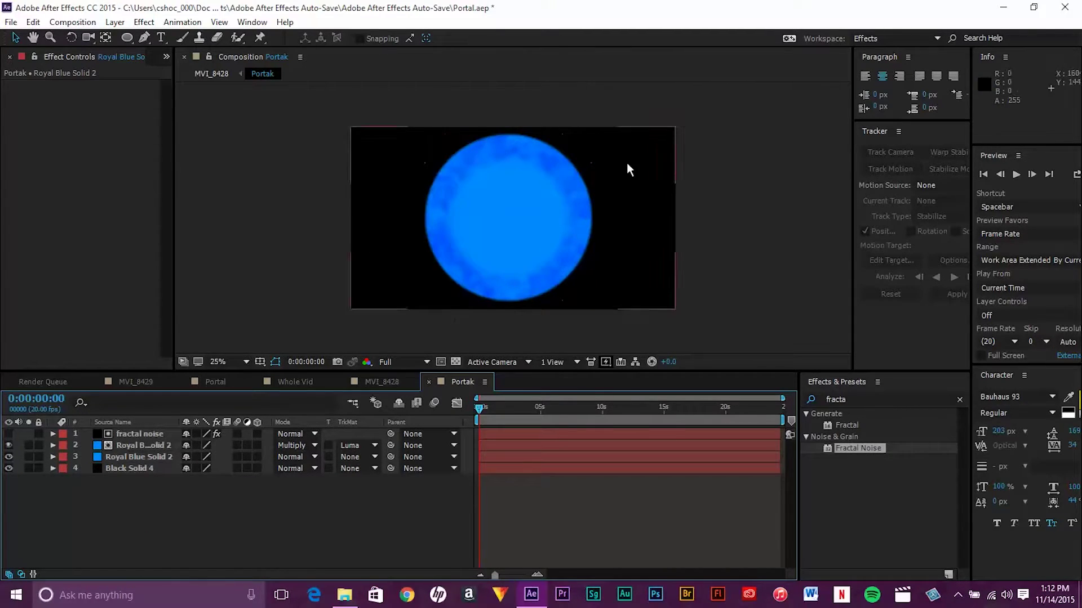
# Compare with the Portal composition, return to Portak, and set the lower Royal Blue Solid 2's Mask 1 feather to 40 pixels.
pyautogui.click(212, 379)
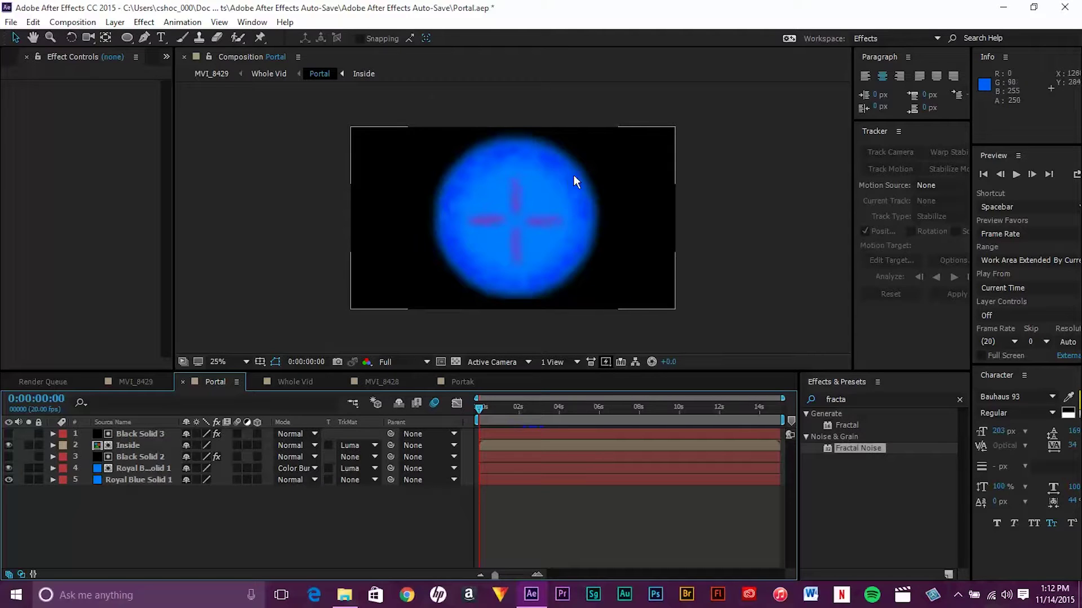
pyautogui.click(452, 383)
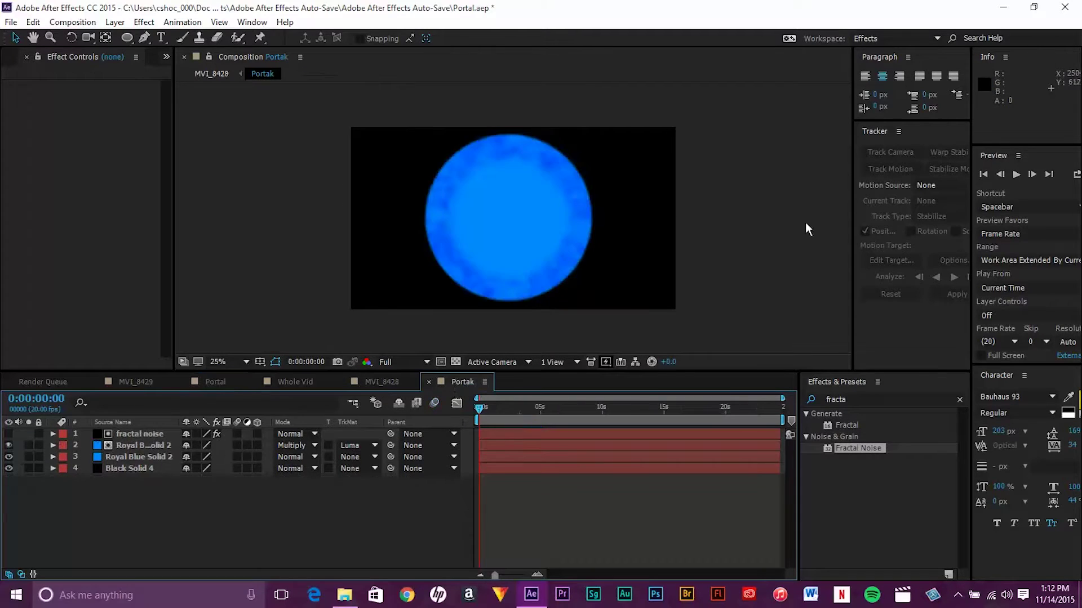
pyautogui.click(52, 457)
pyautogui.moveTo(228, 503); pyautogui.dragTo(235, 502)
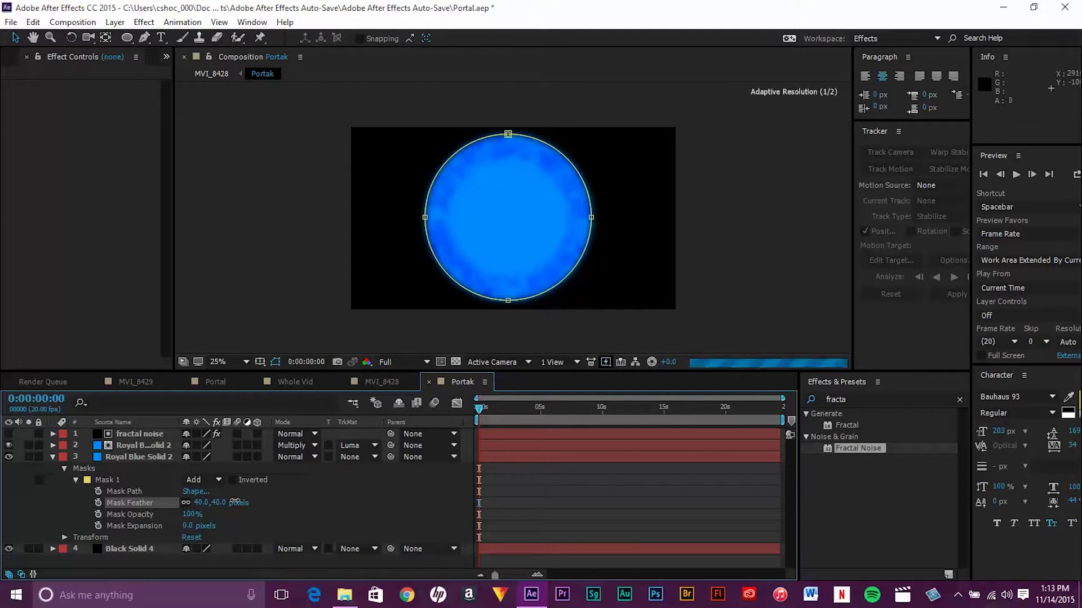
pyautogui.click(80, 456)
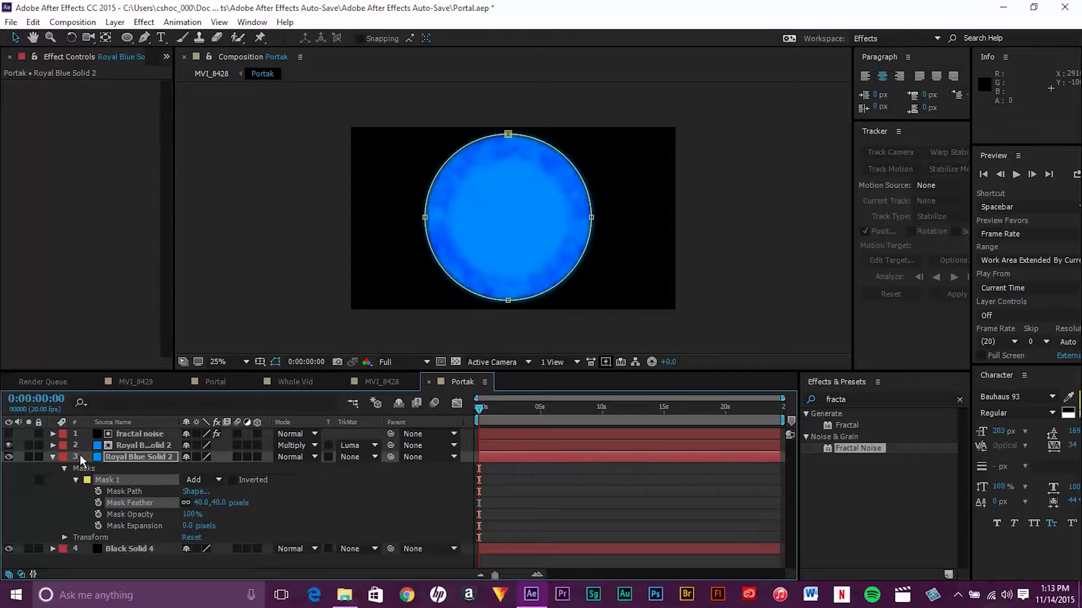
# Set the upper Royal Blue Solid 2's Mask 1 feather to 40 pixels, collapse both blue layers and clear the selection.
pyautogui.click(53, 446)
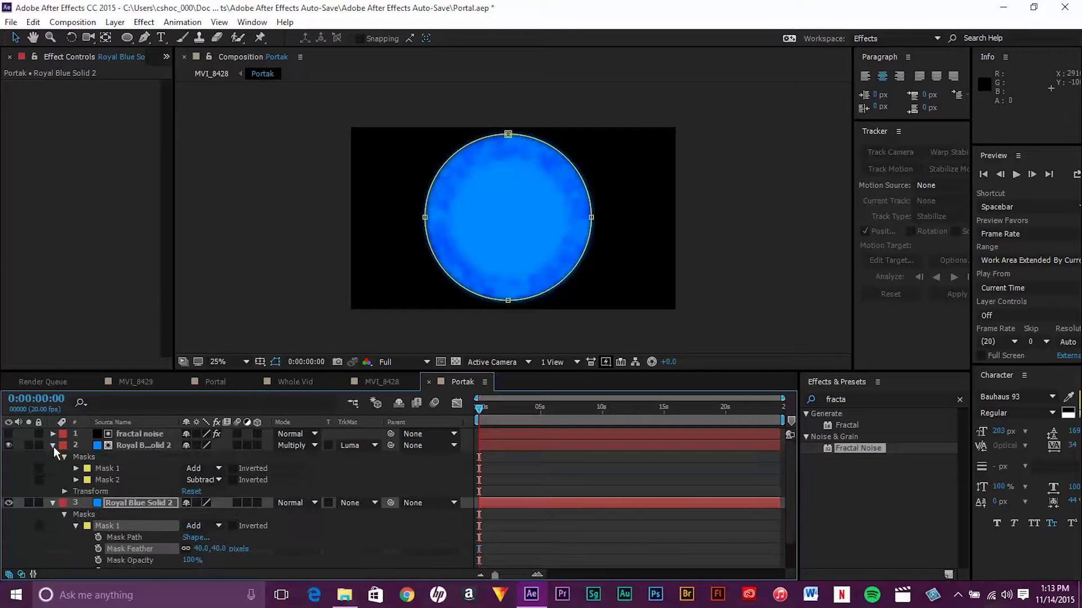
pyautogui.click(76, 469)
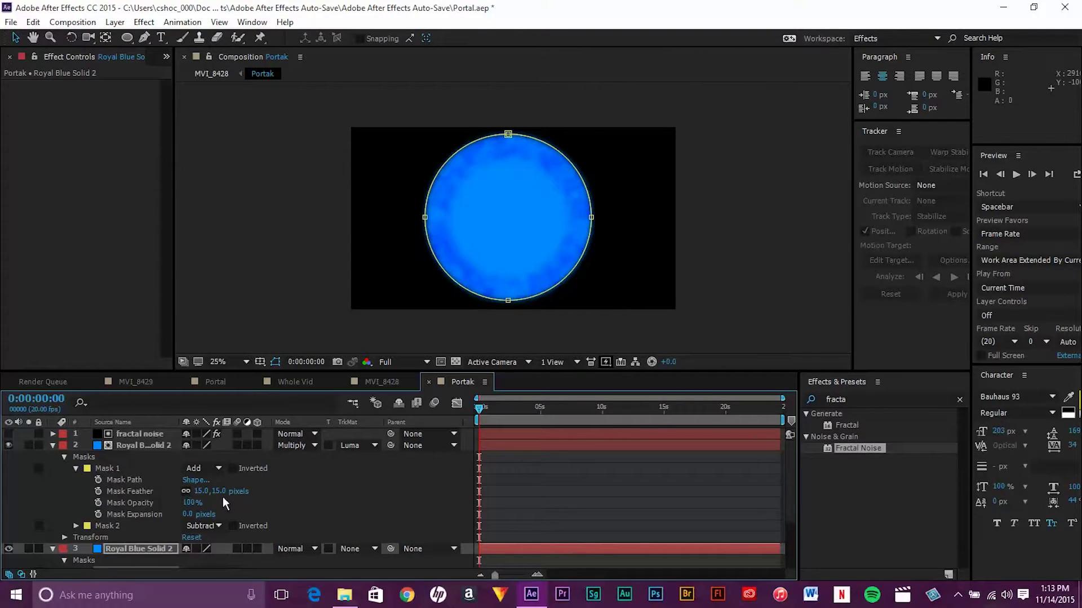
pyautogui.moveTo(217, 491); pyautogui.dragTo(233, 491)
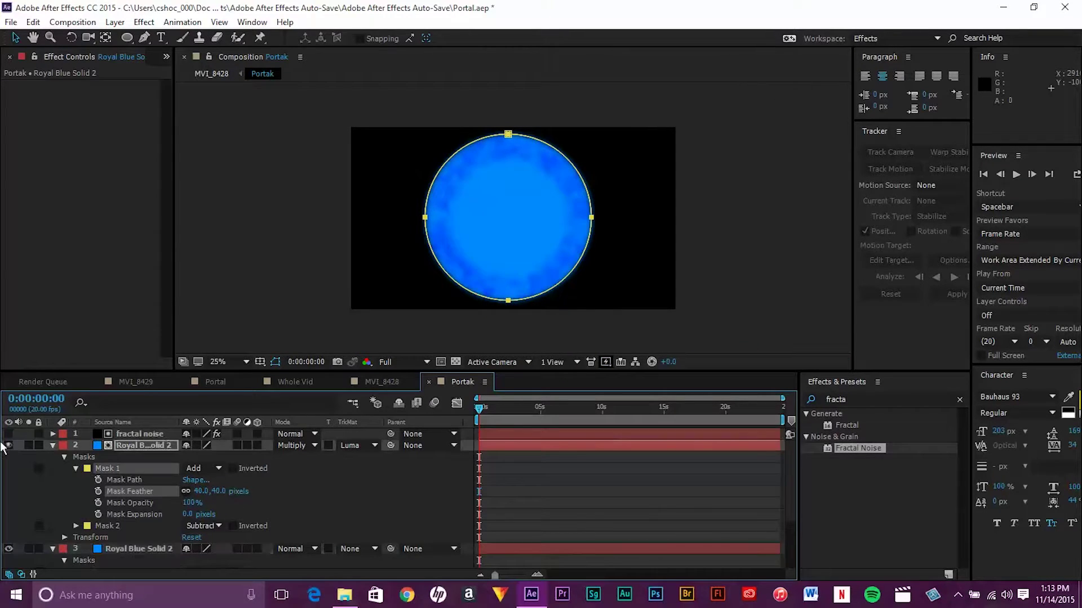
pyautogui.click(50, 448)
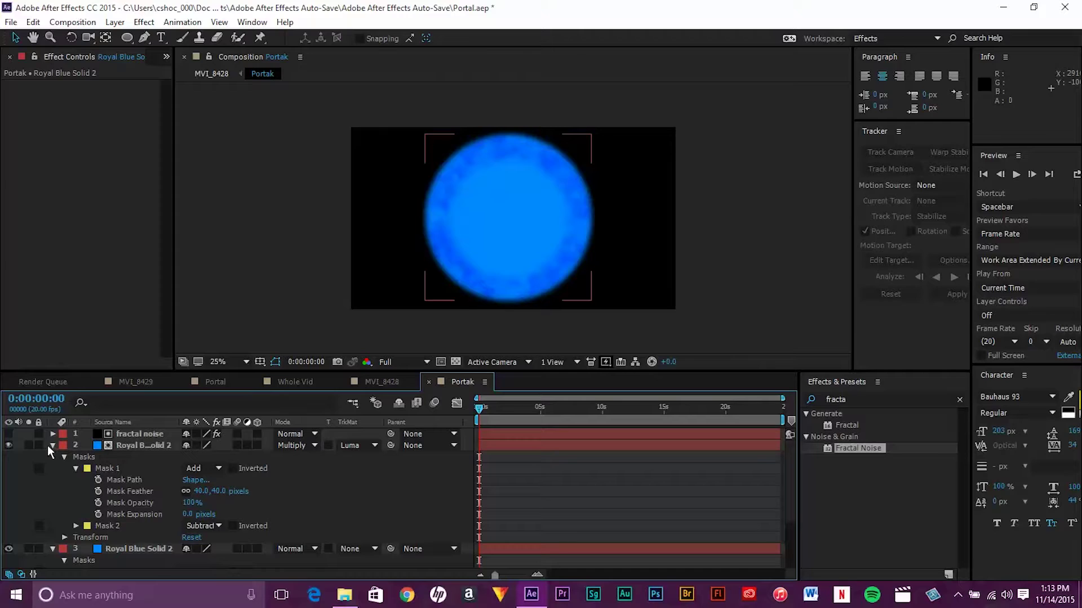
pyautogui.click(51, 445)
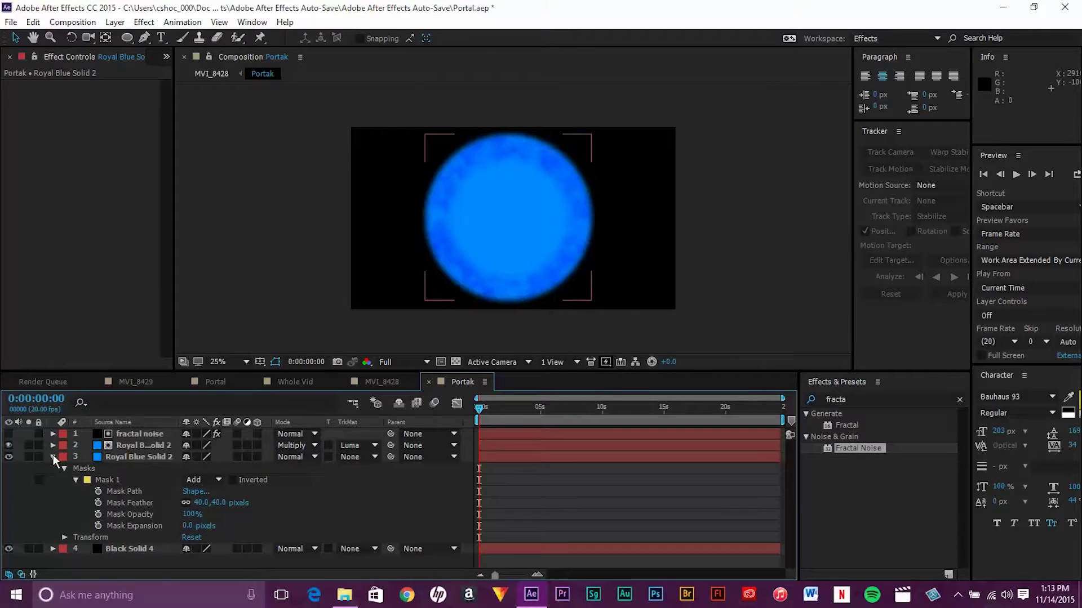
pyautogui.click(53, 457)
pyautogui.click(268, 529)
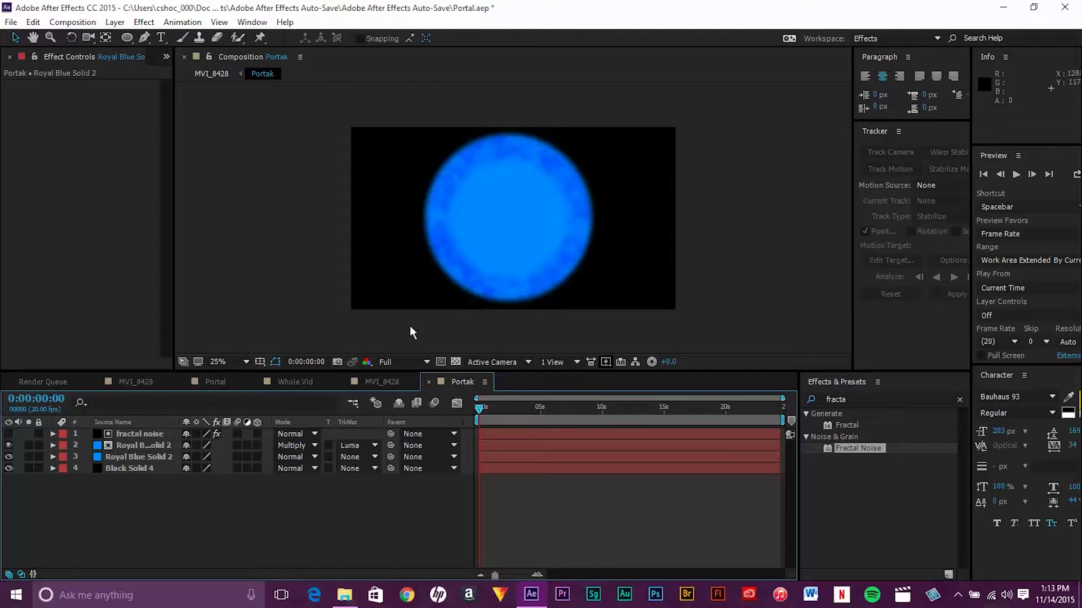
# Clear the effects search and create a new 1920 x 1080 px solid in Portak with the magenta colour EA00FF.
pyautogui.click(958, 399)
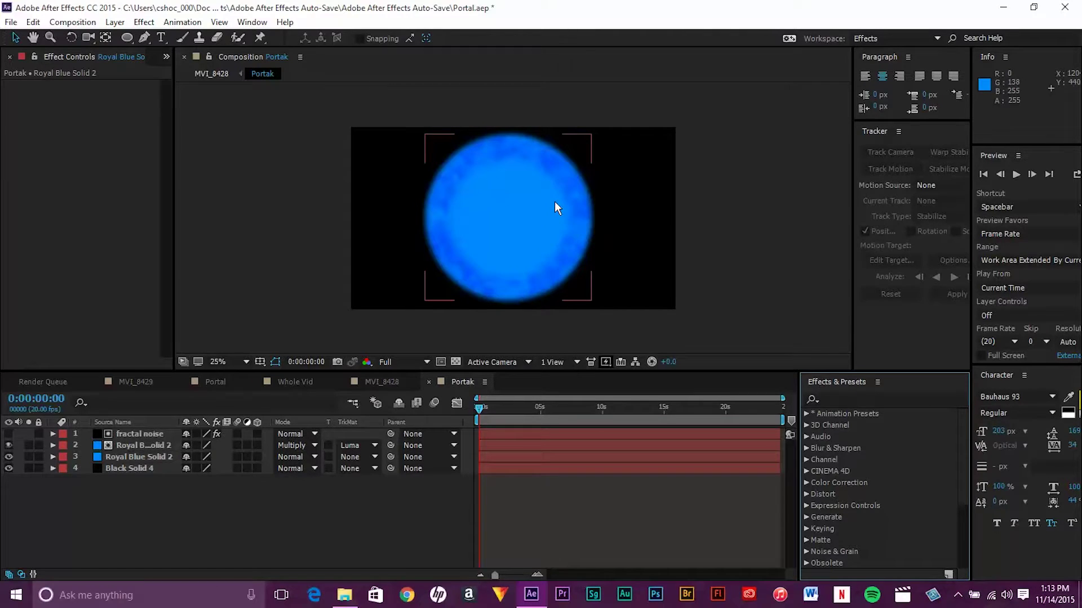
pyautogui.rightClick(221, 523)
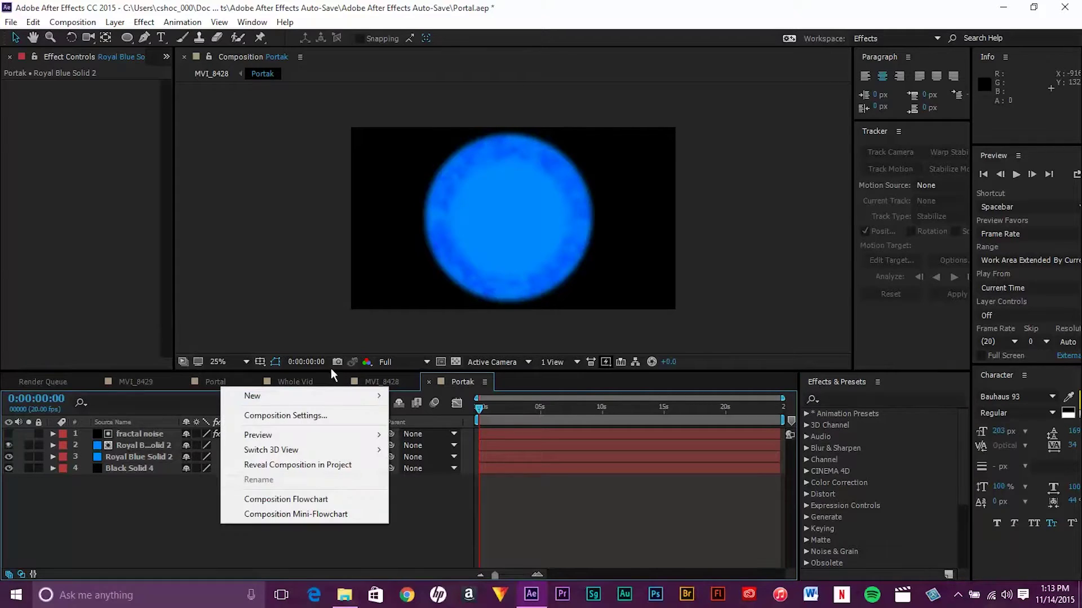
pyautogui.moveTo(337, 394)
pyautogui.click(435, 431)
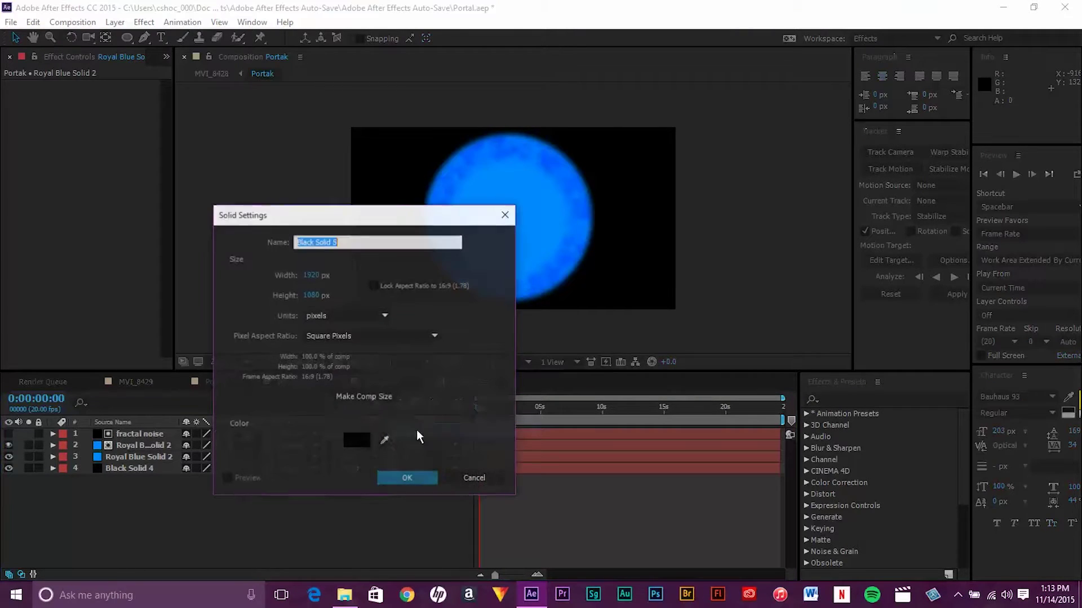
pyautogui.click(352, 439)
pyautogui.moveTo(281, 391)
pyautogui.mouseDown()
pyautogui.moveTo(499, 208)
pyautogui.moveTo(536, 195)
pyautogui.mouseUp()
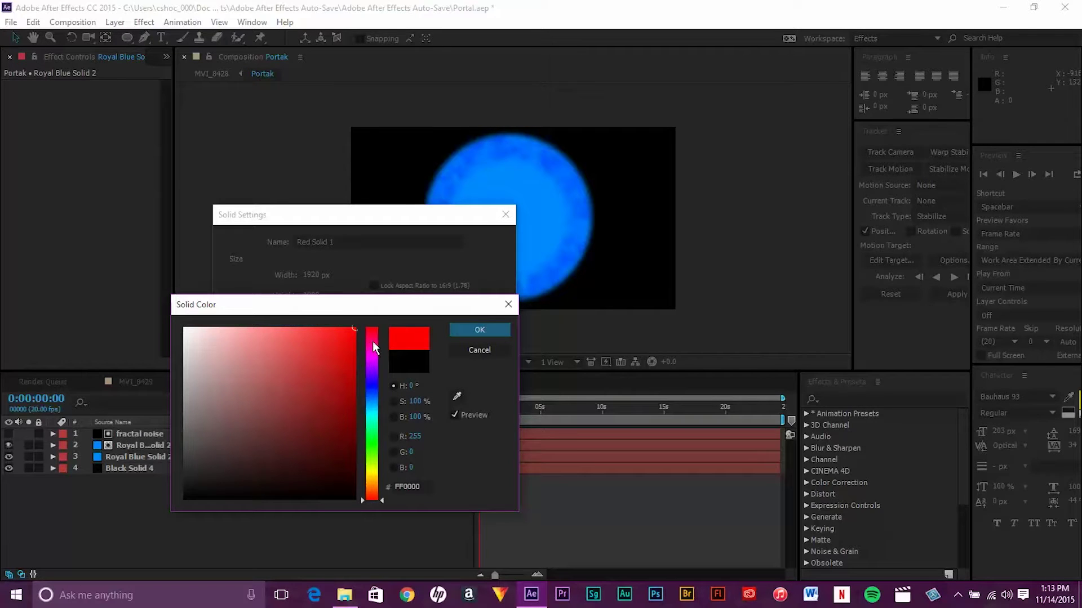
pyautogui.moveTo(371, 341); pyautogui.dragTo(373, 358)
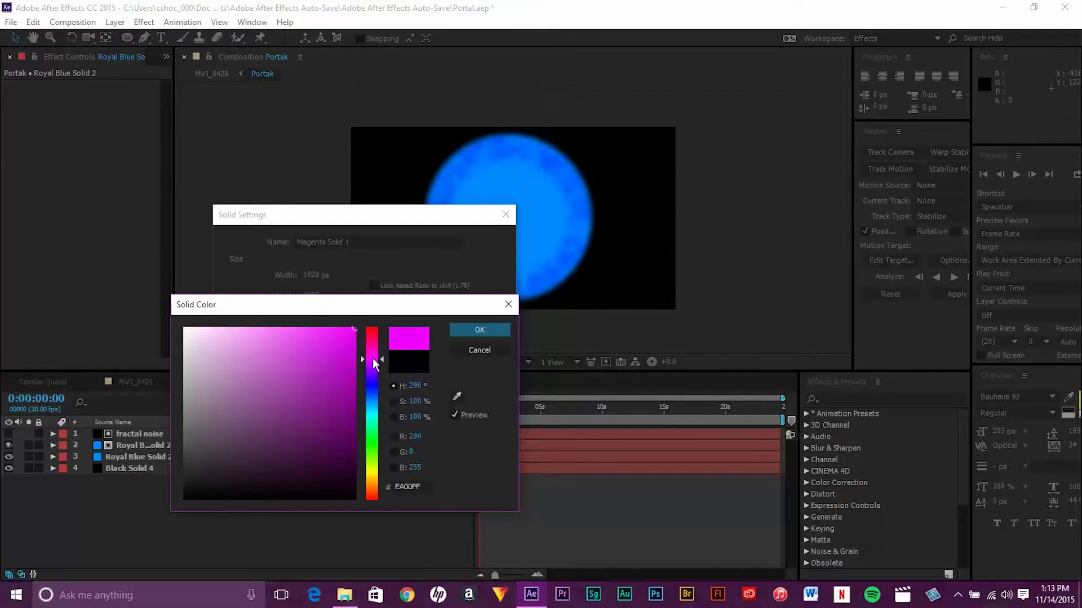
pyautogui.click(469, 329)
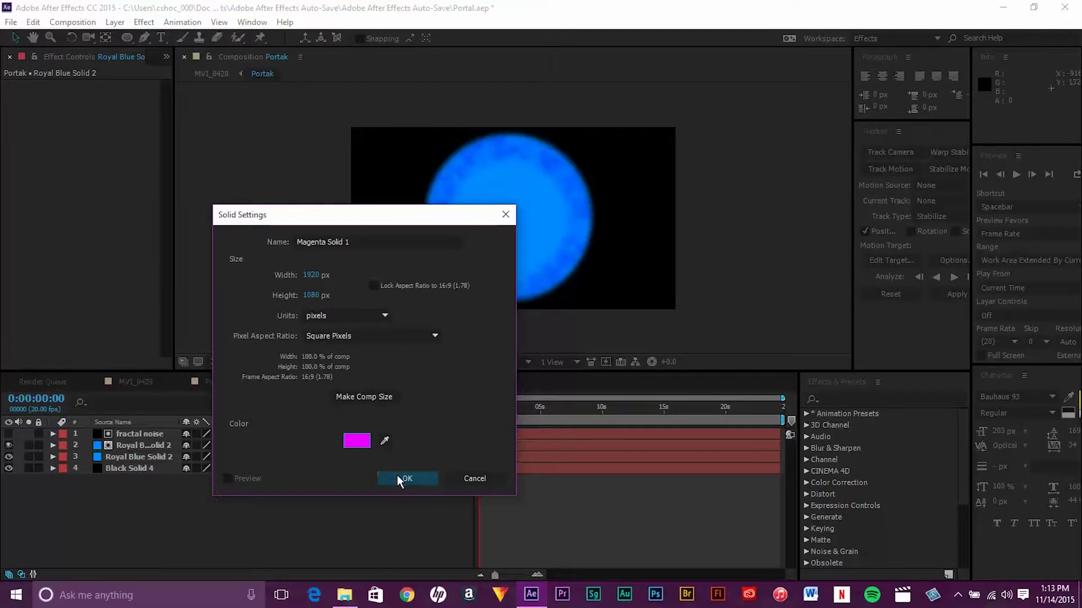
pyautogui.click(396, 479)
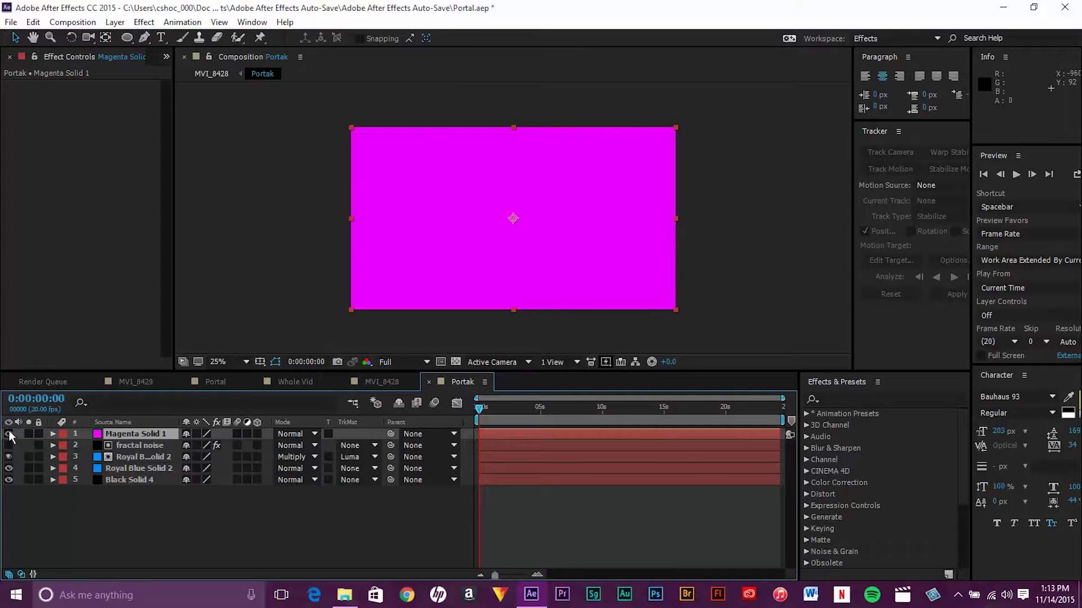
# Draw a closed, narrow five-point Pen mask on the magenta solid, slightly above and beside the composition's centre.
pyautogui.click(144, 38)
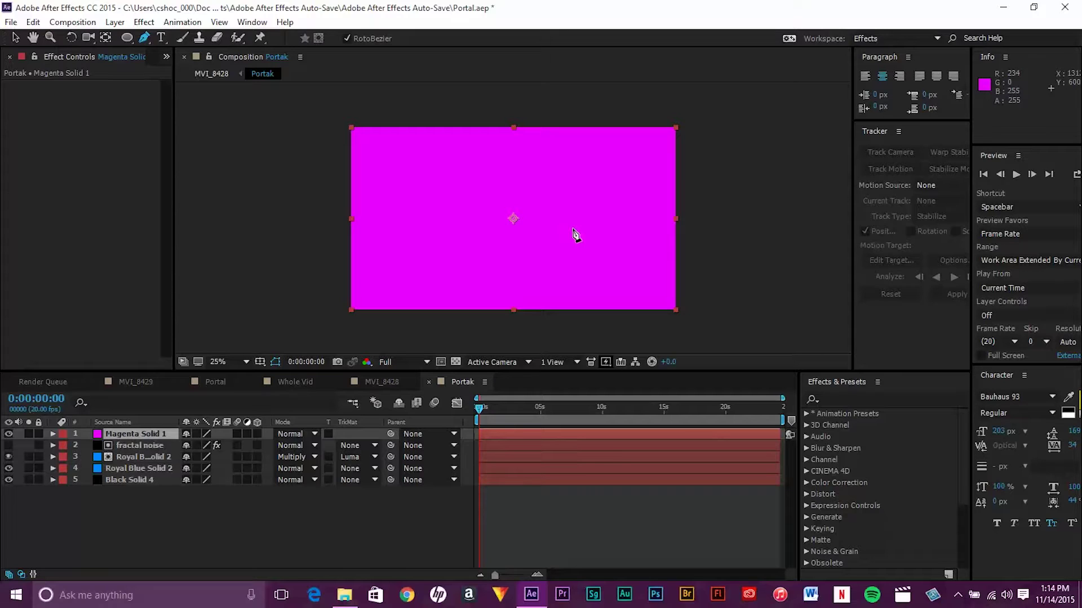
pyautogui.click(477, 411)
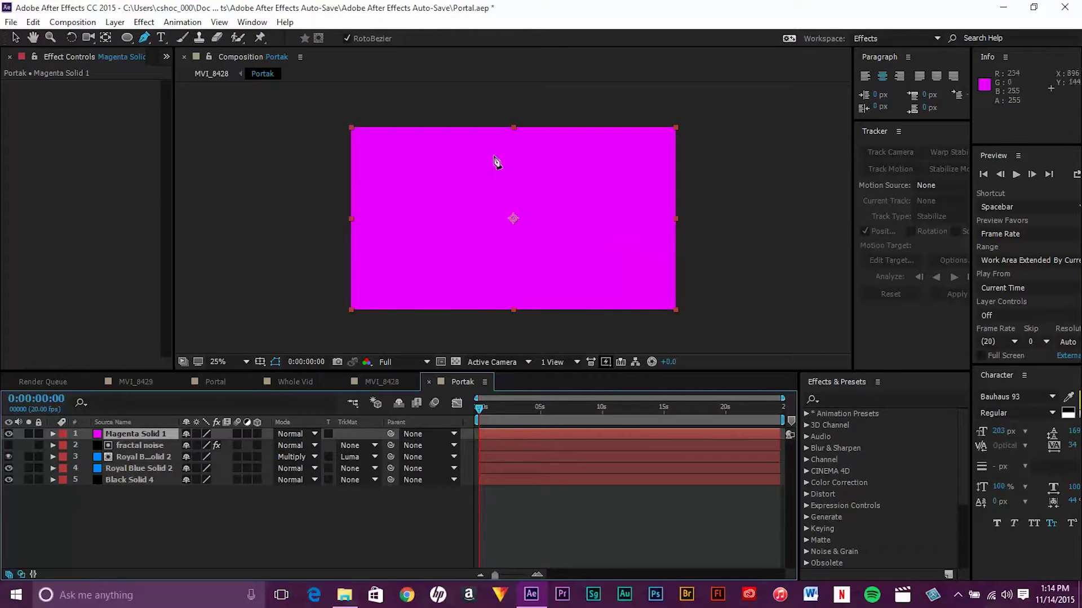
pyautogui.moveTo(502, 187); pyautogui.dragTo(498, 203)
pyautogui.click(494, 222)
pyautogui.click(504, 223)
pyautogui.click(507, 207)
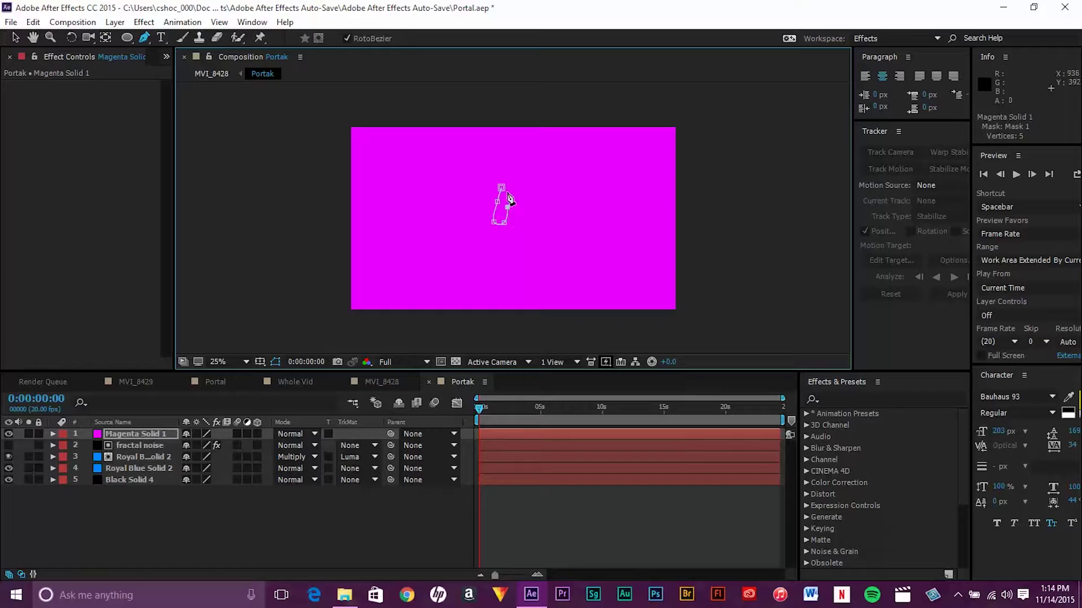
pyautogui.click(501, 187)
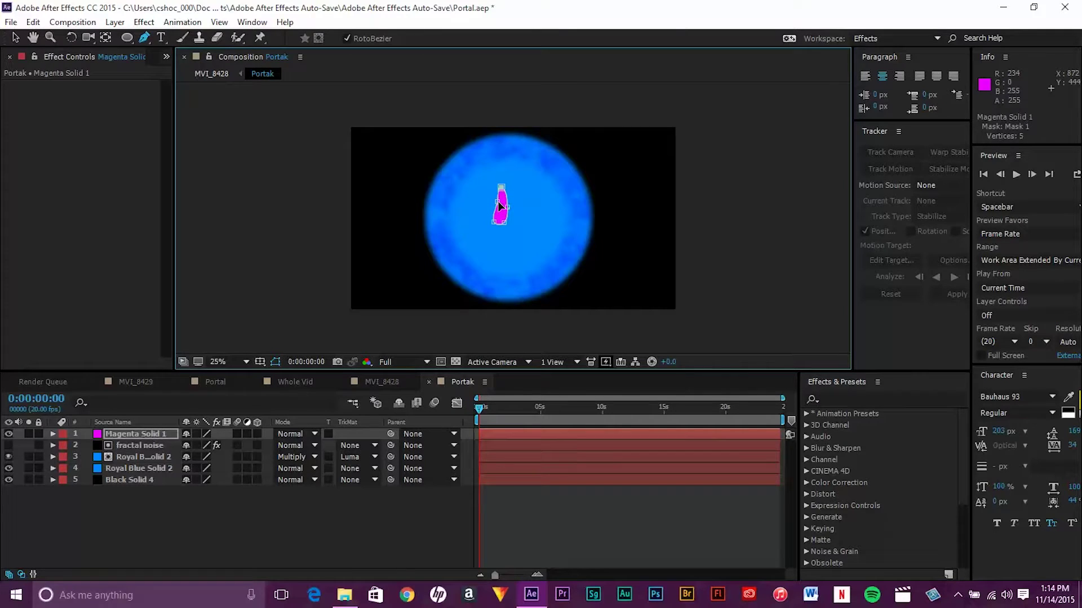
# Adjust the points of the magenta solid's mask to form a taller, more upright and even streak.
pyautogui.moveTo(505, 205); pyautogui.dragTo(503, 201)
pyautogui.moveTo(493, 222); pyautogui.dragTo(496, 219)
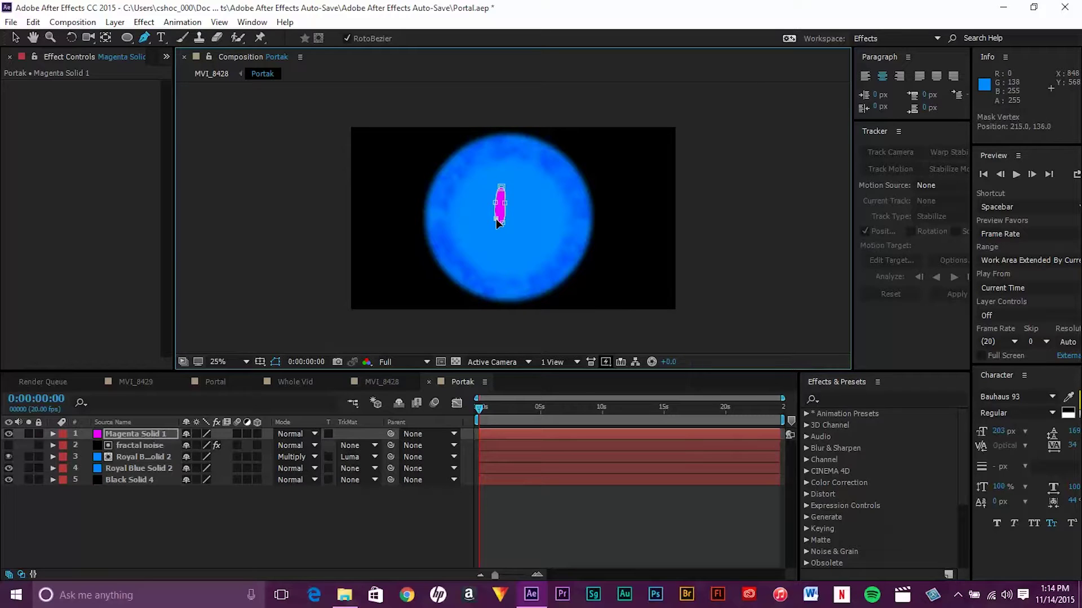
pyautogui.moveTo(496, 203)
pyautogui.mouseDown()
pyautogui.moveTo(500, 181)
pyautogui.moveTo(505, 199)
pyautogui.mouseUp()
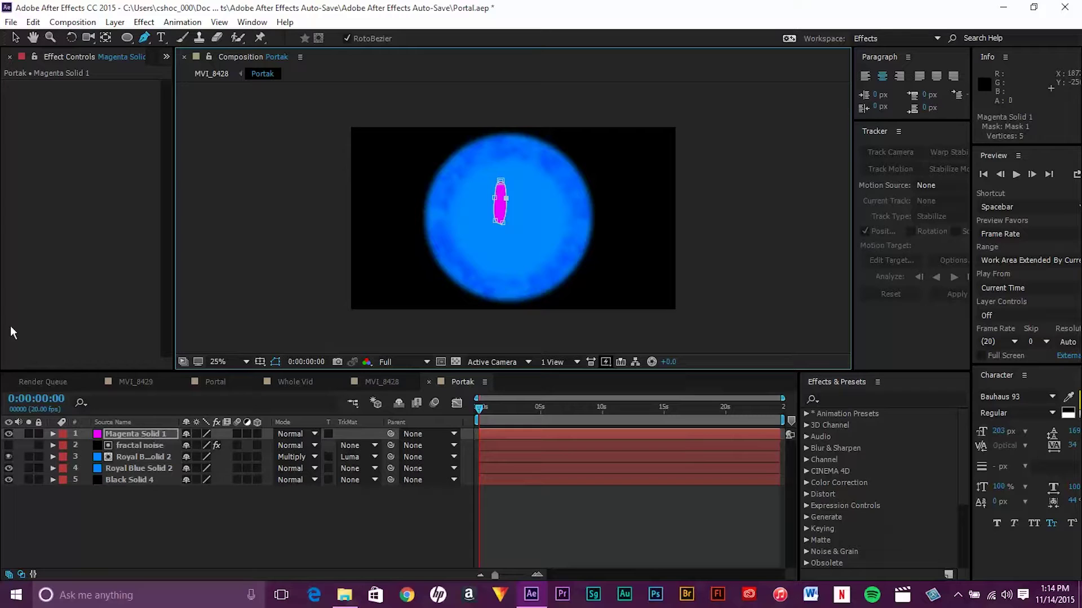
# Move the magenta solid to about 1016, 524 so its streak sits above the portal's centre, then deselect it.
pyautogui.click(156, 433)
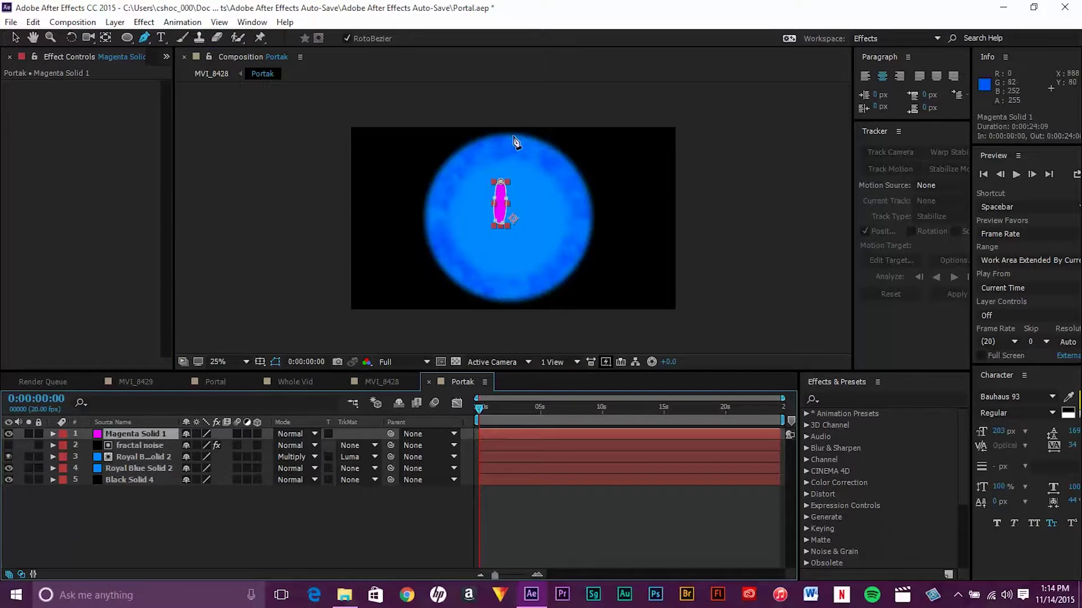
pyautogui.click(17, 38)
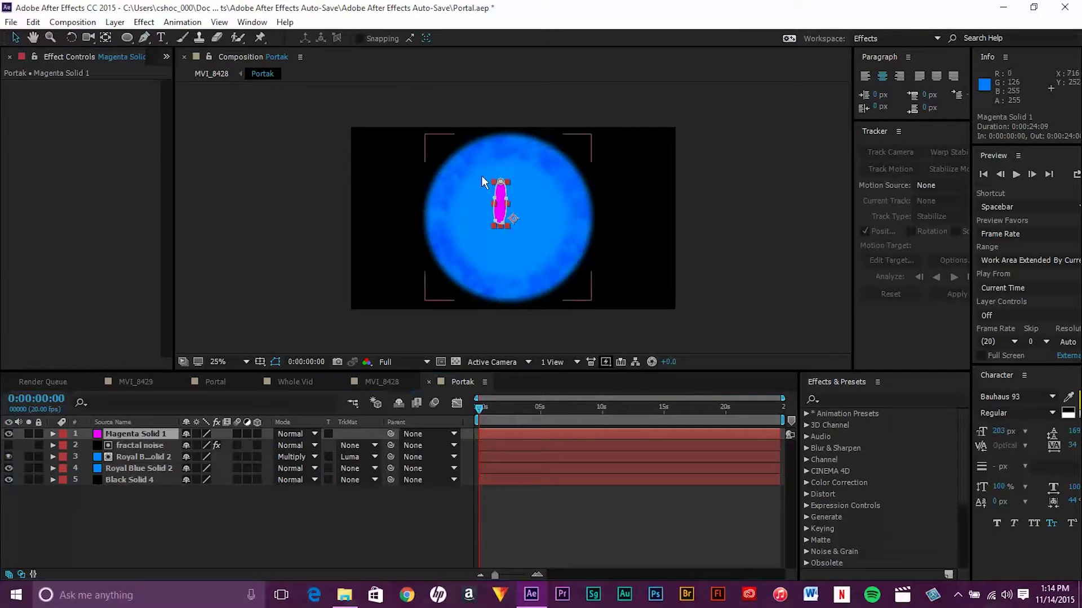
pyautogui.click(502, 205)
pyautogui.moveTo(501, 204); pyautogui.dragTo(509, 201)
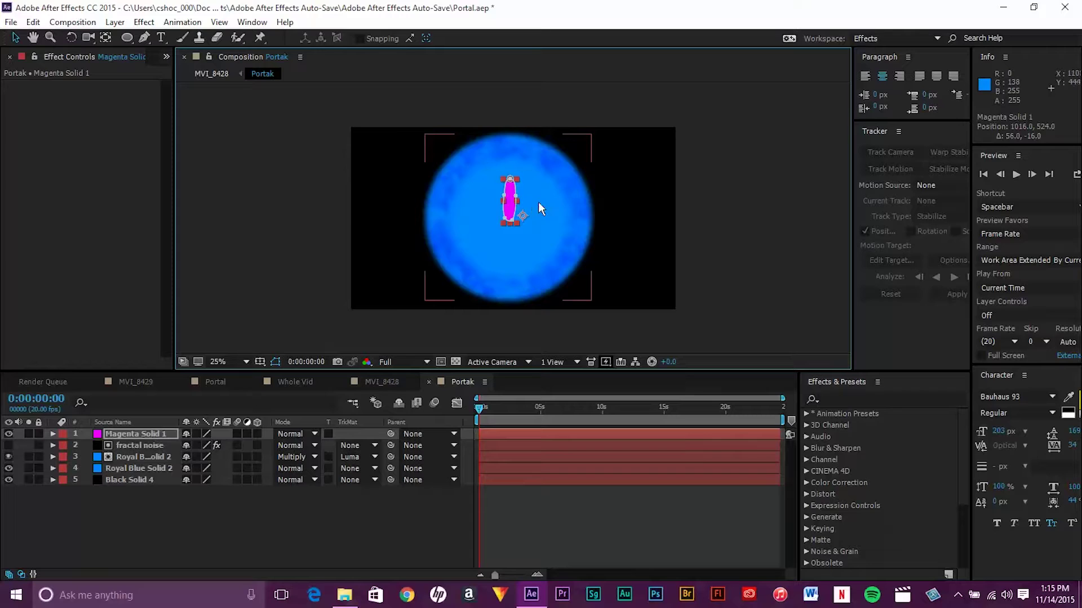
pyautogui.click(326, 515)
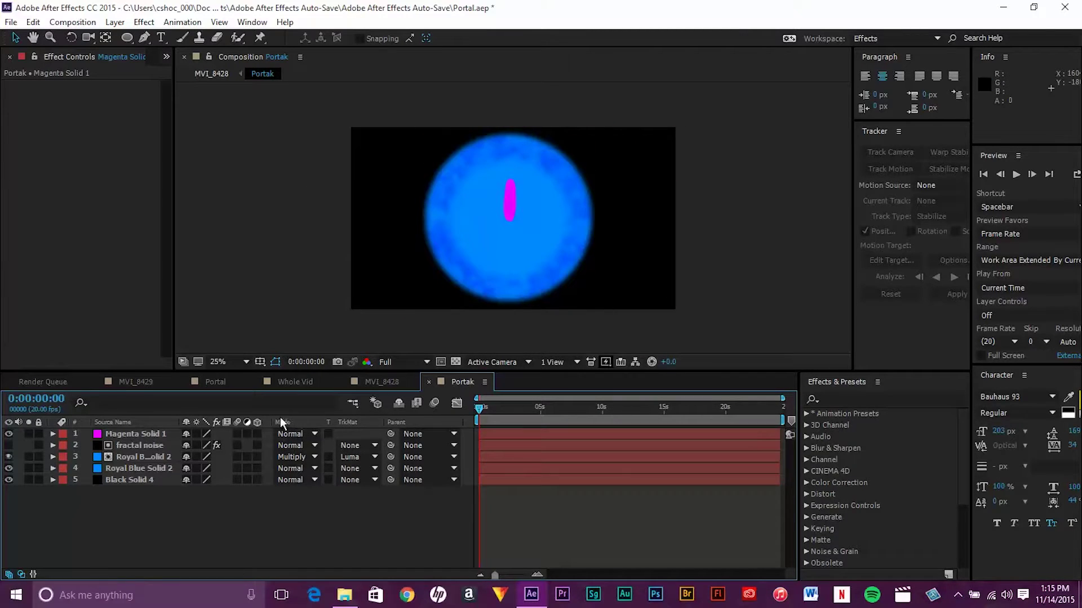
# Feather the magenta solid's Mask 1 by 43 pixels, collapse the layer's properties and deselect it.
pyautogui.click(102, 434)
pyautogui.click(53, 434)
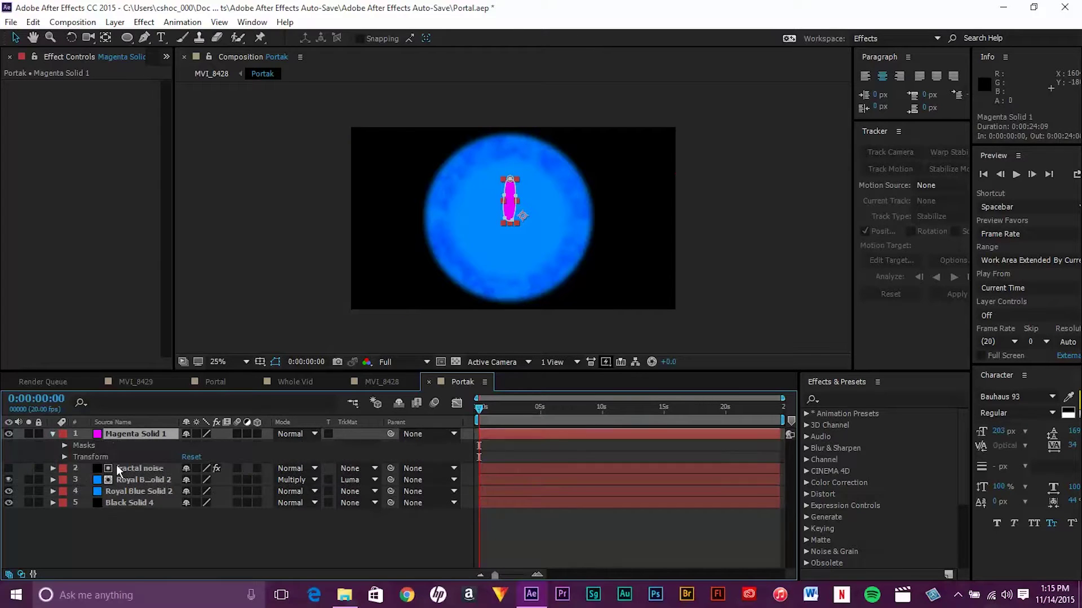
pyautogui.click(63, 446)
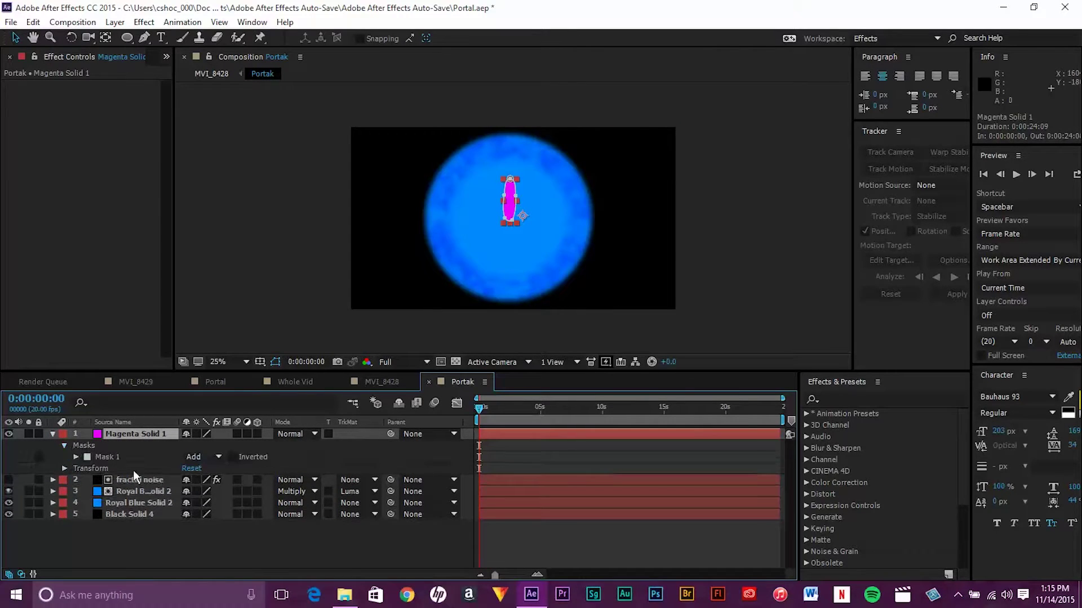
pyautogui.click(76, 456)
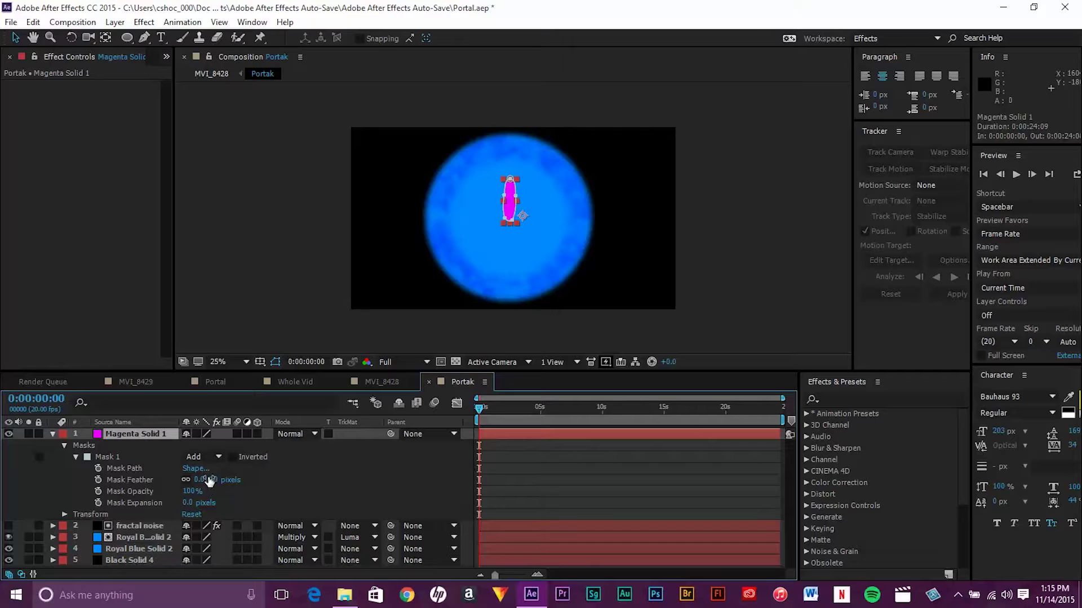
pyautogui.moveTo(209, 480); pyautogui.dragTo(235, 477)
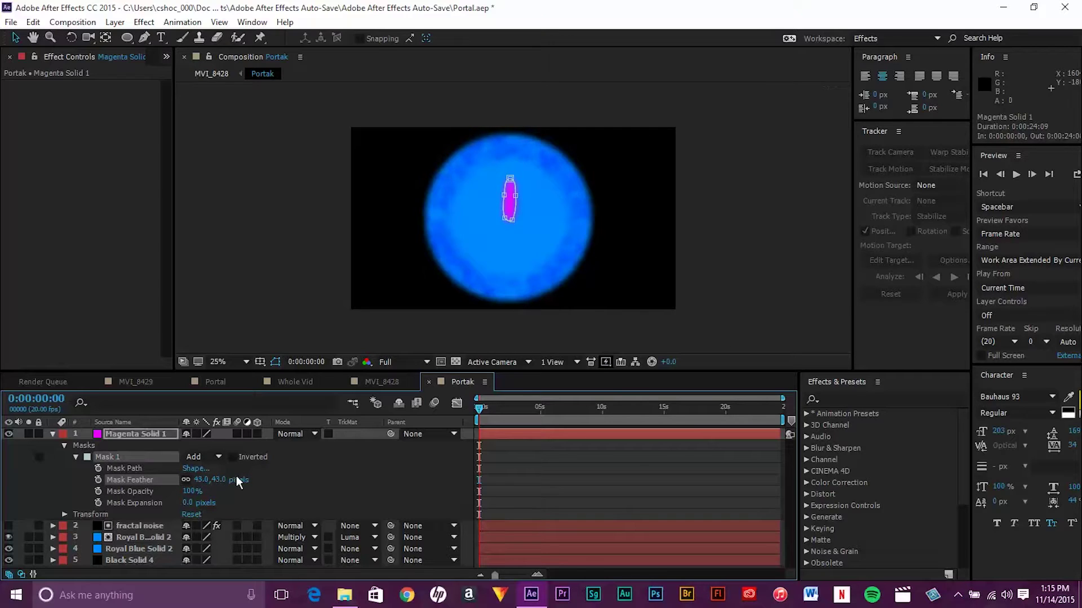
pyautogui.click(52, 434)
pyautogui.click(210, 522)
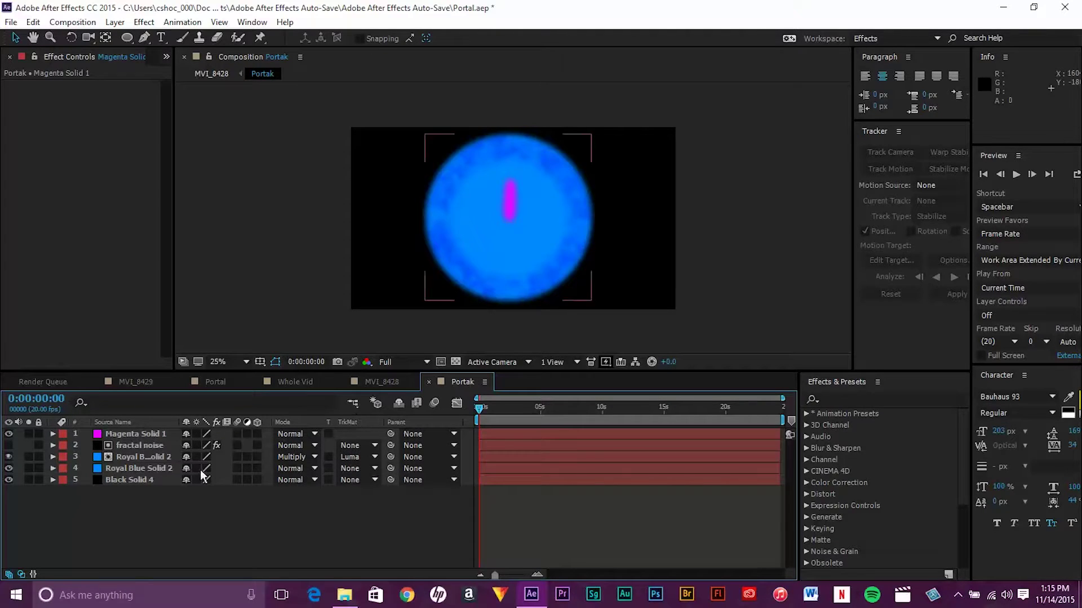
# Duplicate the magenta solid and move the copy's mask about 272 px down, directly below the first streak.
pyautogui.click(151, 435)
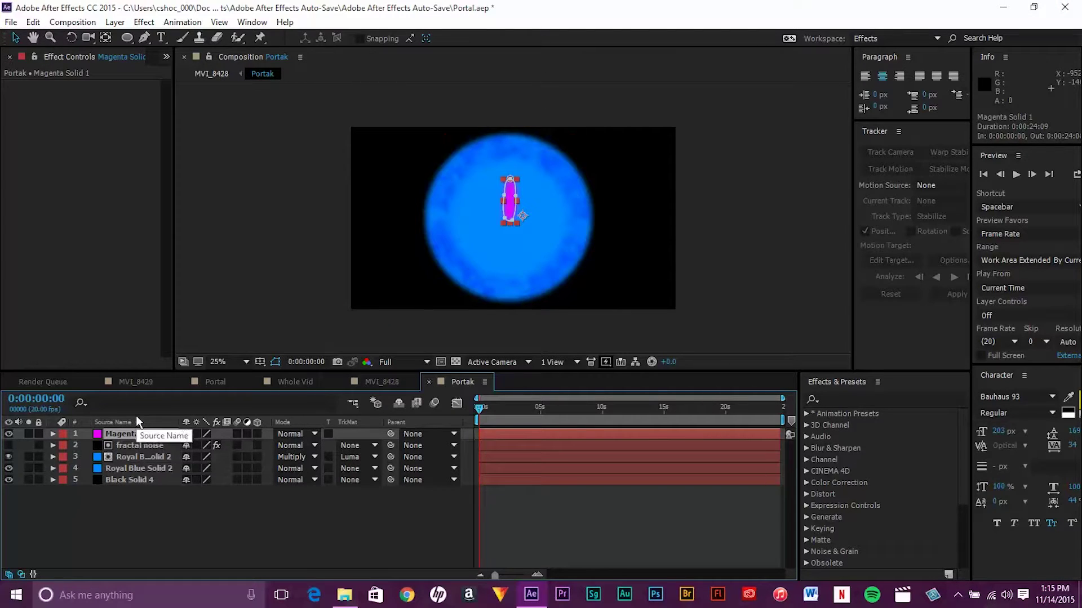
pyautogui.hotkey('ctrl', 'd')
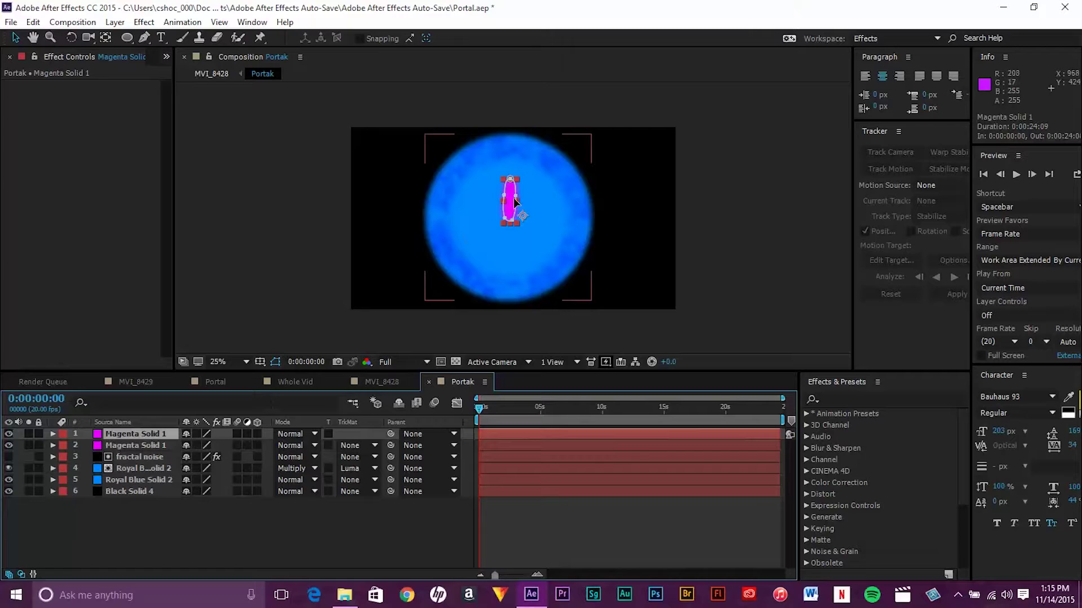
pyautogui.moveTo(509, 198)
pyautogui.mouseDown()
pyautogui.moveTo(506, 220)
pyautogui.moveTo(510, 198)
pyautogui.mouseUp()
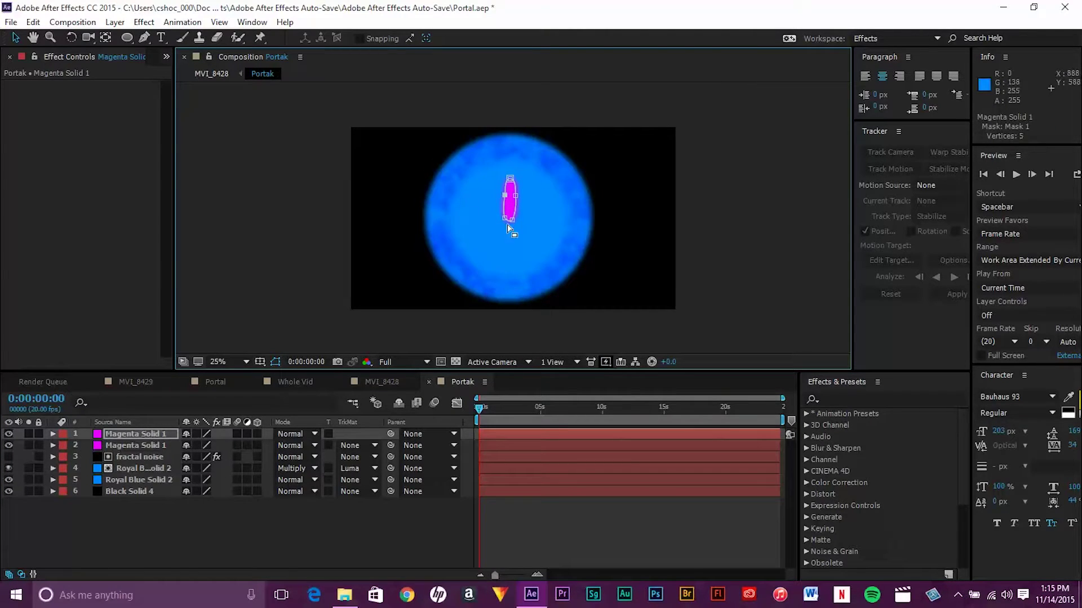
pyautogui.click(141, 434)
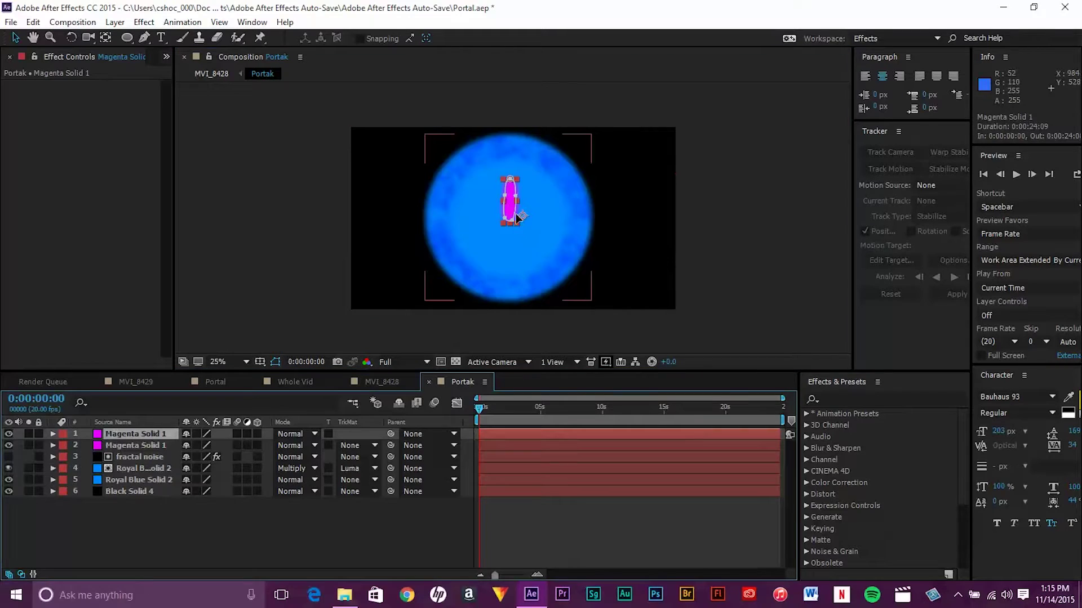
pyautogui.click(514, 195)
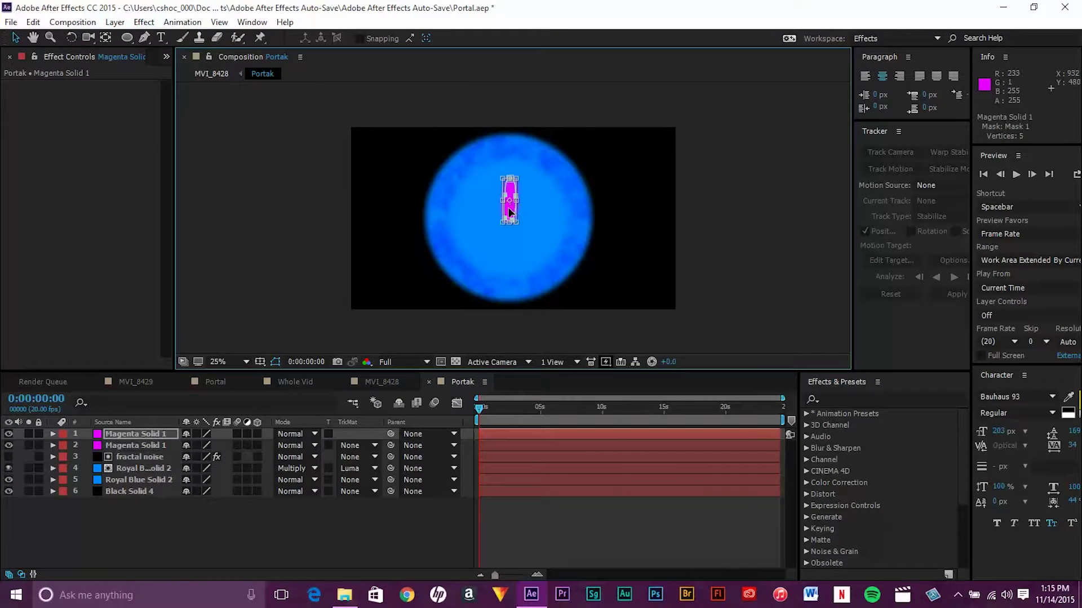
pyautogui.moveTo(508, 212); pyautogui.dragTo(506, 260)
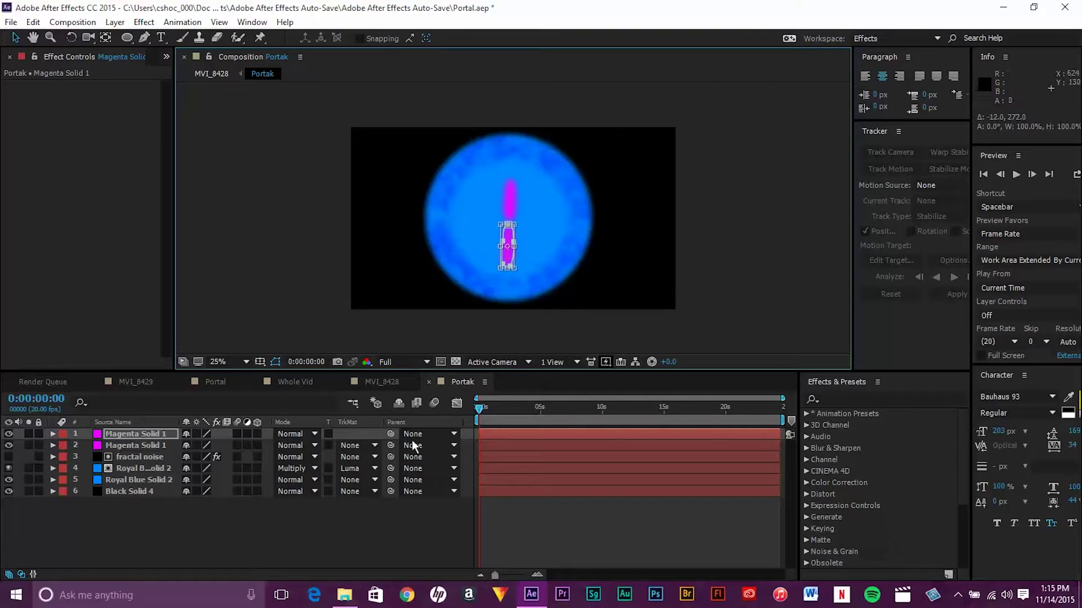
pyautogui.click(350, 532)
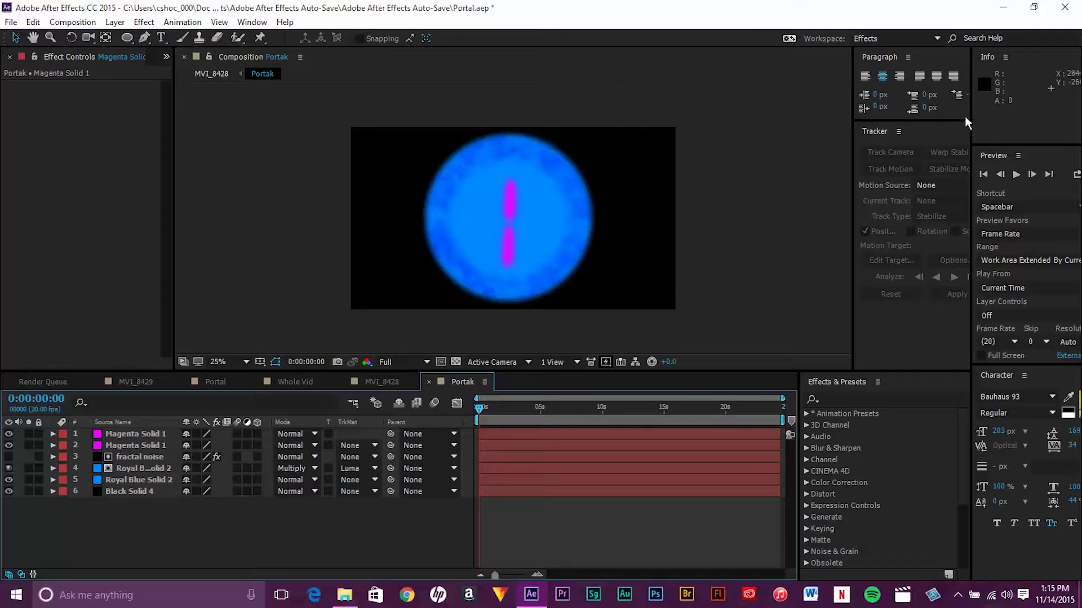
# Duplicate the lower magenta streak's layer and switch to the Rotation tool.
pyautogui.click(134, 433)
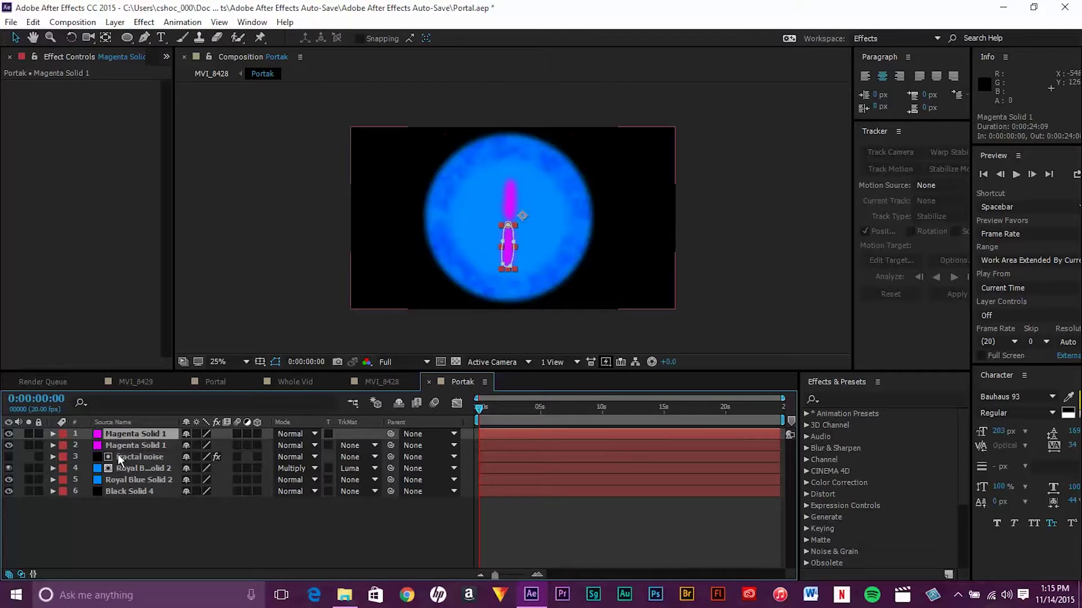
pyautogui.hotkey('ctrl', 'd')
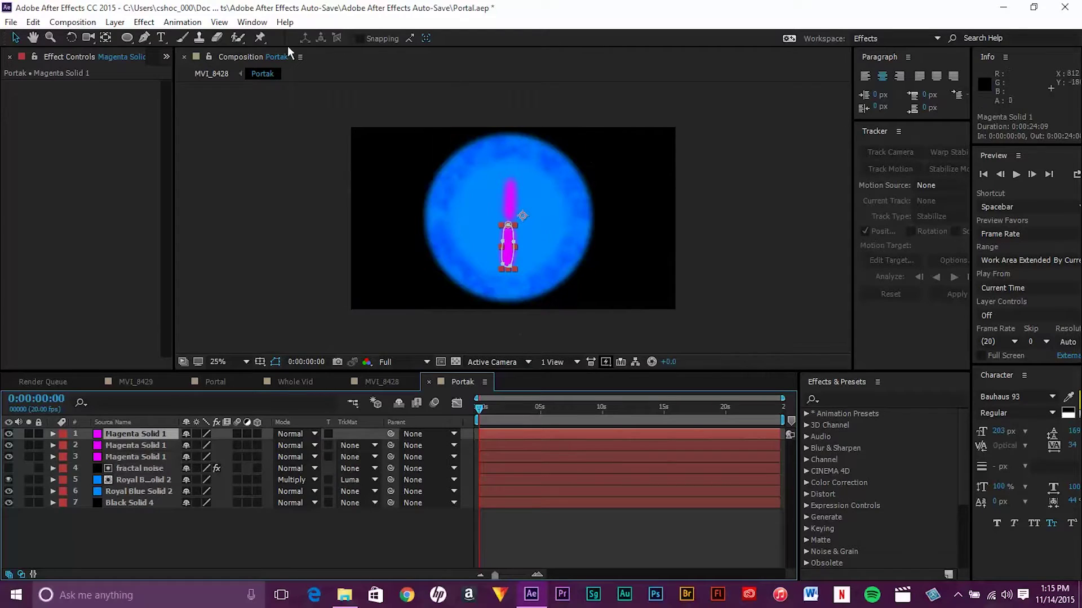
pyautogui.click(71, 37)
pyautogui.moveTo(527, 260); pyautogui.dragTo(552, 237)
pyautogui.click(32, 22)
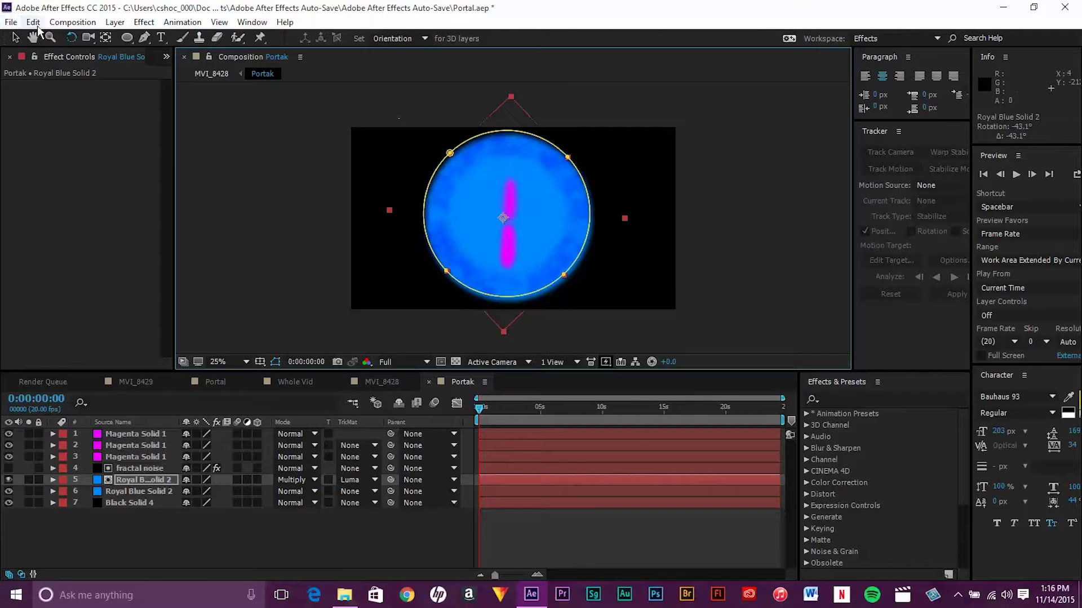
pyautogui.click(53, 37)
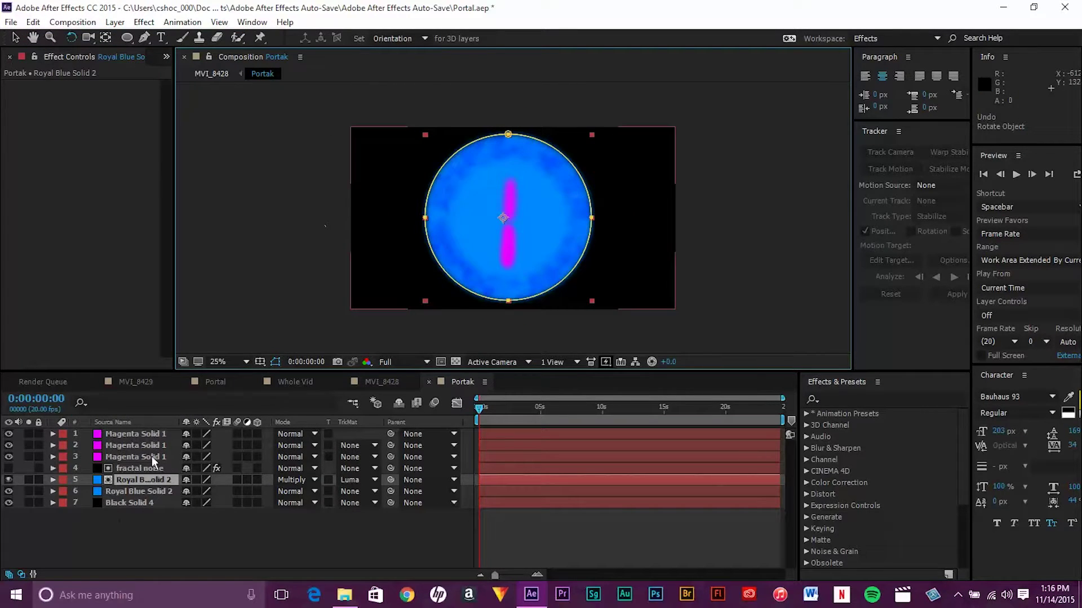
# Rotate the topmost magenta layer by about -92° so its streak lies horizontally beside the vertical ones.
pyautogui.click(170, 434)
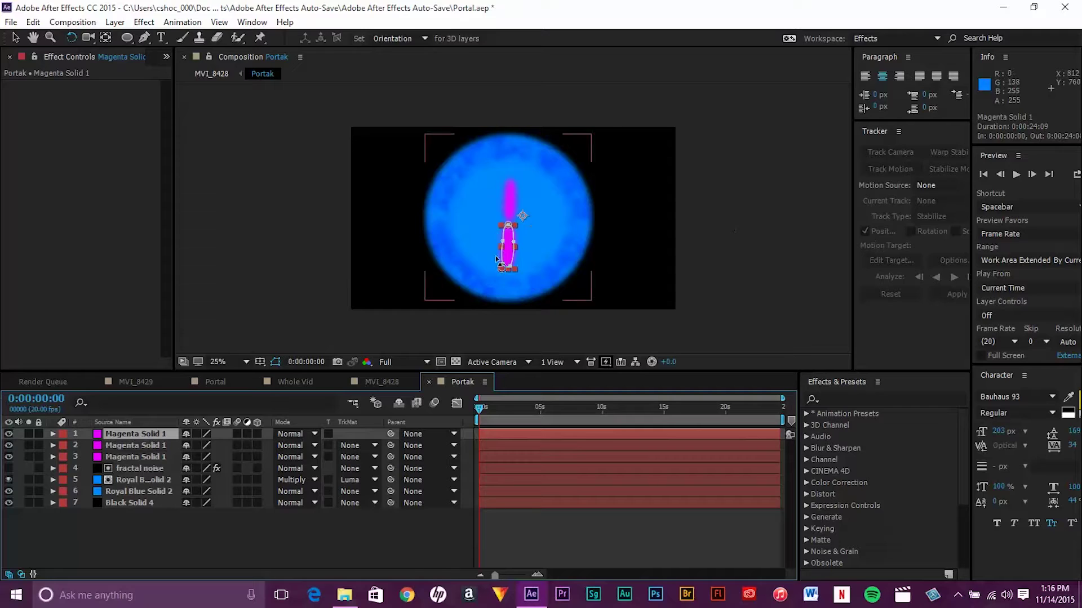
pyautogui.moveTo(509, 258); pyautogui.dragTo(552, 229)
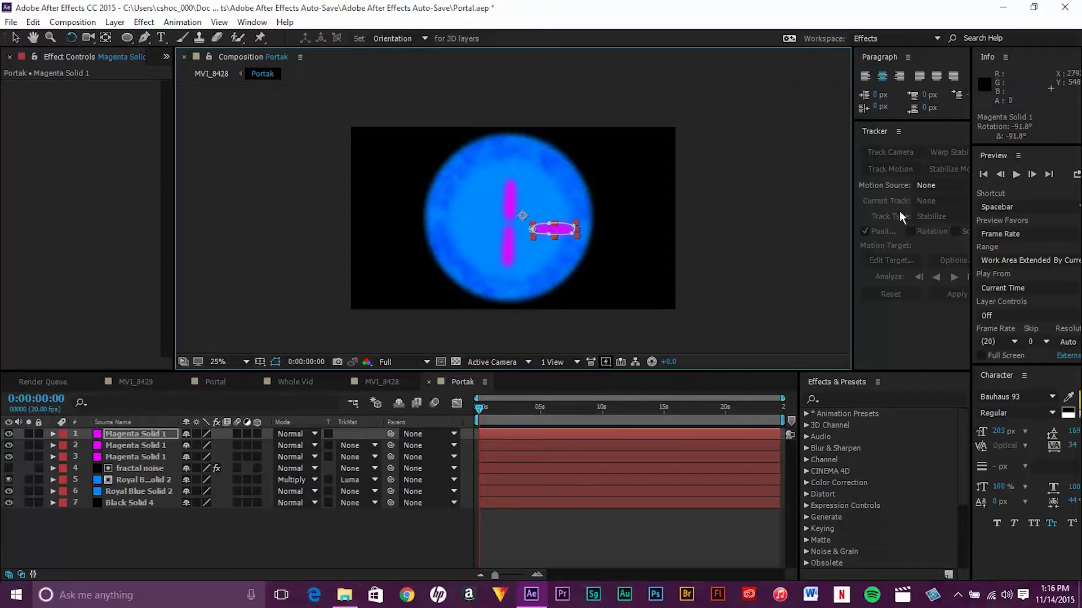
# Move the horizontal magenta streak's mask about 86 px left and 51 px up, close beside the portal's centre, and deselect it.
pyautogui.click(15, 38)
pyautogui.click(565, 233)
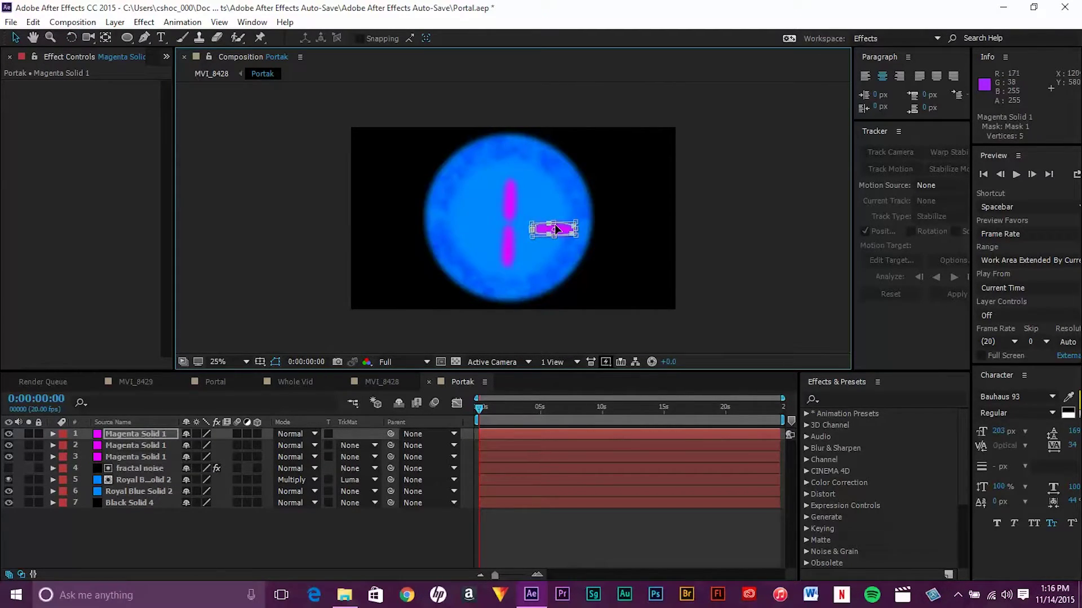
pyautogui.moveTo(568, 234); pyautogui.dragTo(551, 221)
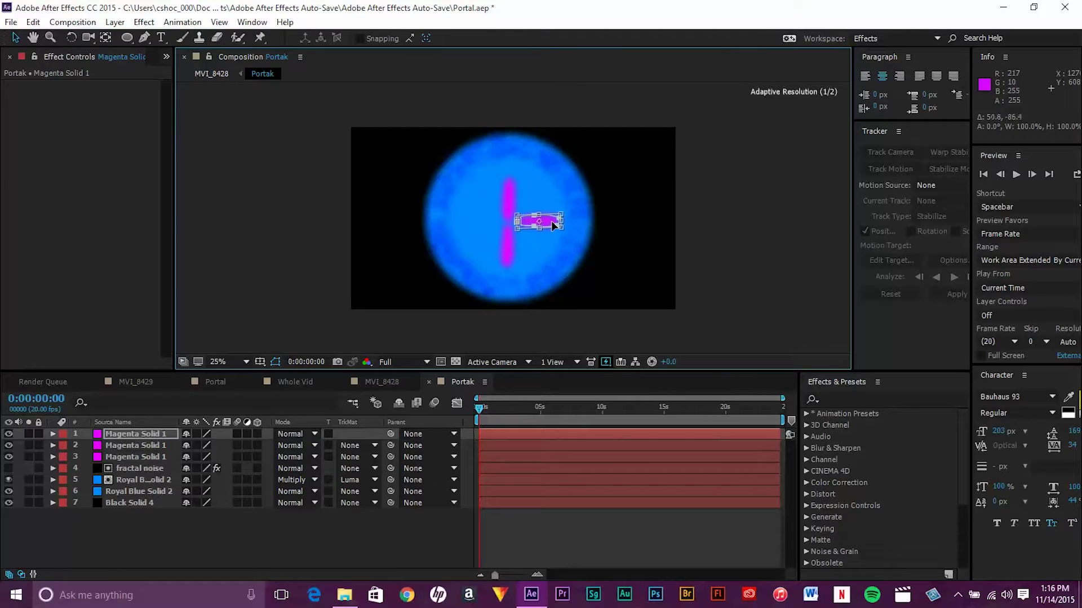
pyautogui.click(282, 542)
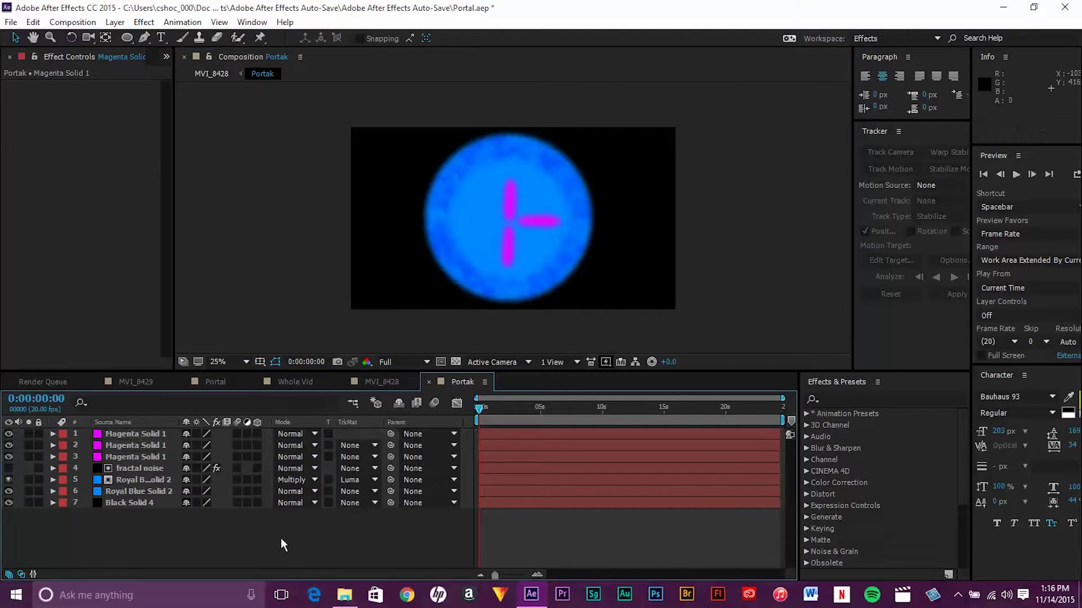
# Duplicate the horizontal streak's layer and move the copy's mask about 392 px left, to the opposite side of the centre.
pyautogui.click(140, 435)
pyautogui.hotkey('ctrl', 'd')
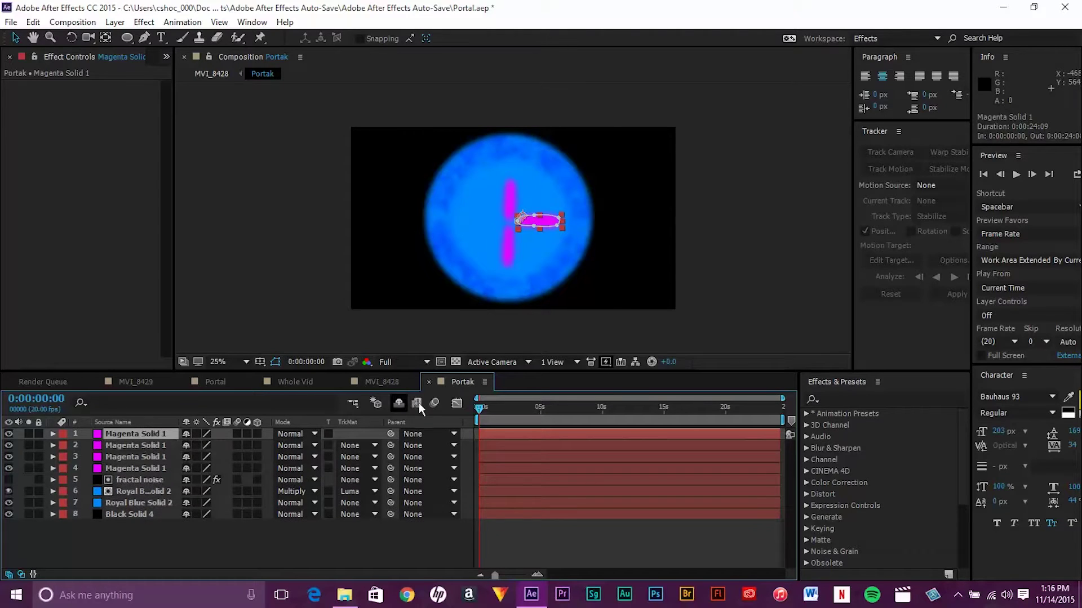
pyautogui.doubleClick(546, 221)
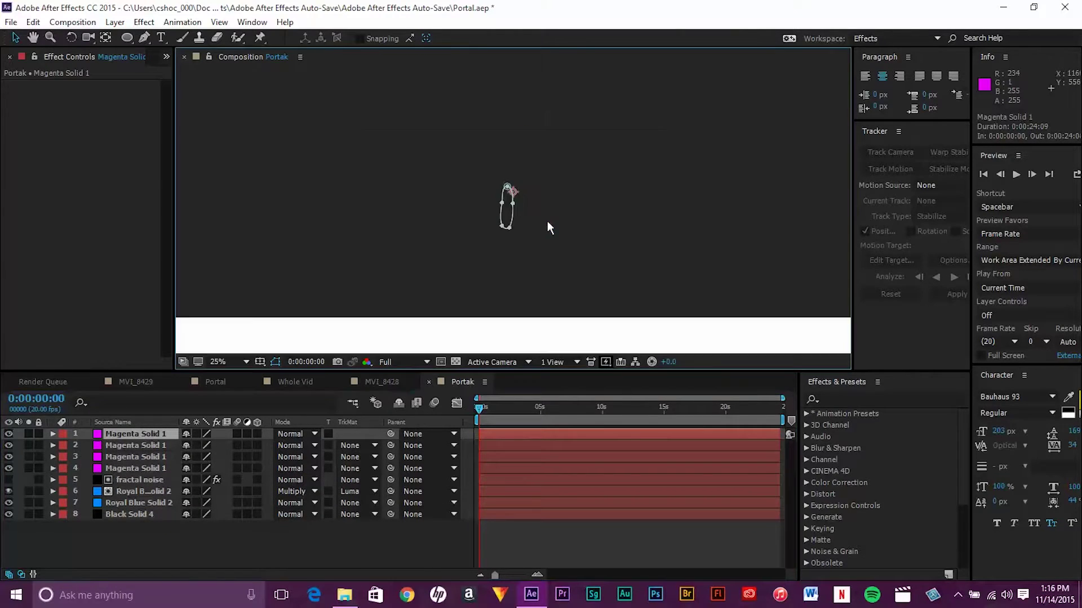
pyautogui.click(318, 57)
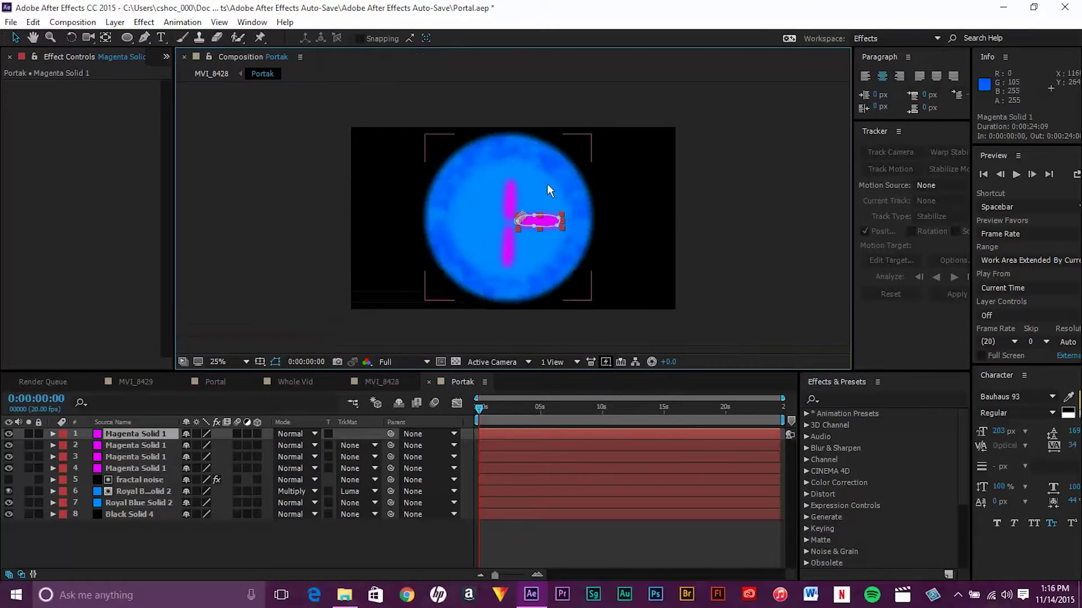
pyautogui.doubleClick(544, 223)
pyautogui.moveTo(549, 221); pyautogui.dragTo(482, 214)
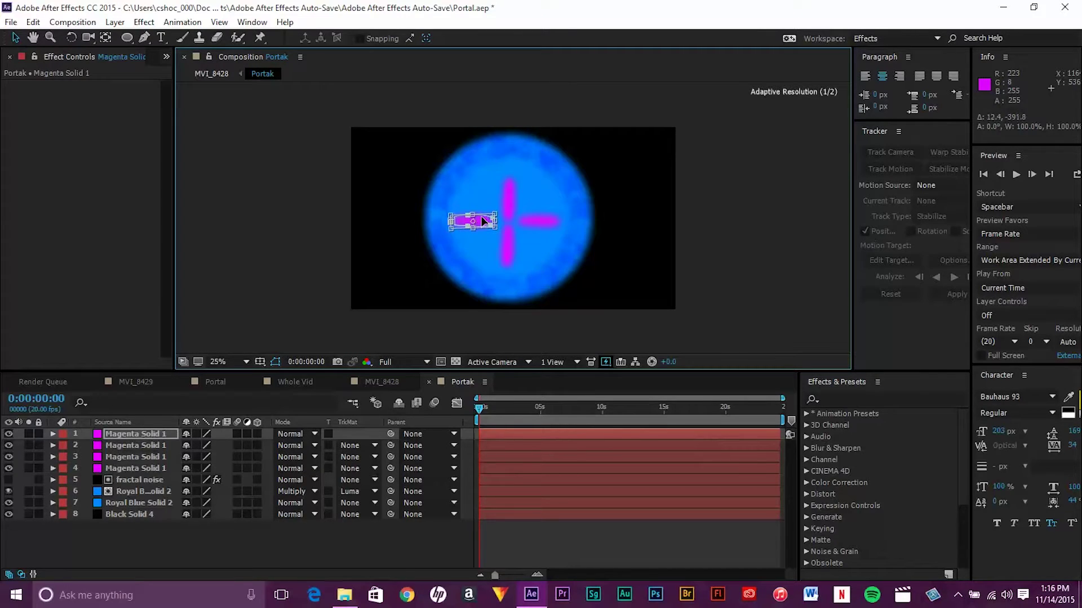
pyautogui.click(377, 542)
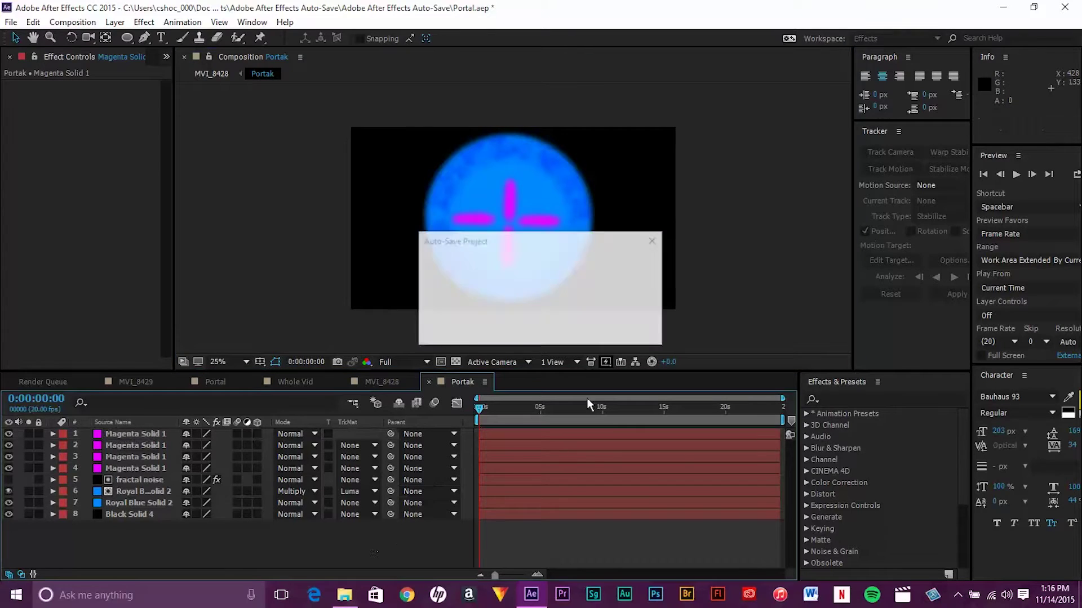
# Nudge the left horizontal streak's mask about 20 px right, towards the centre, and deselect it.
pyautogui.click(472, 218)
pyautogui.moveTo(485, 221); pyautogui.dragTo(487, 220)
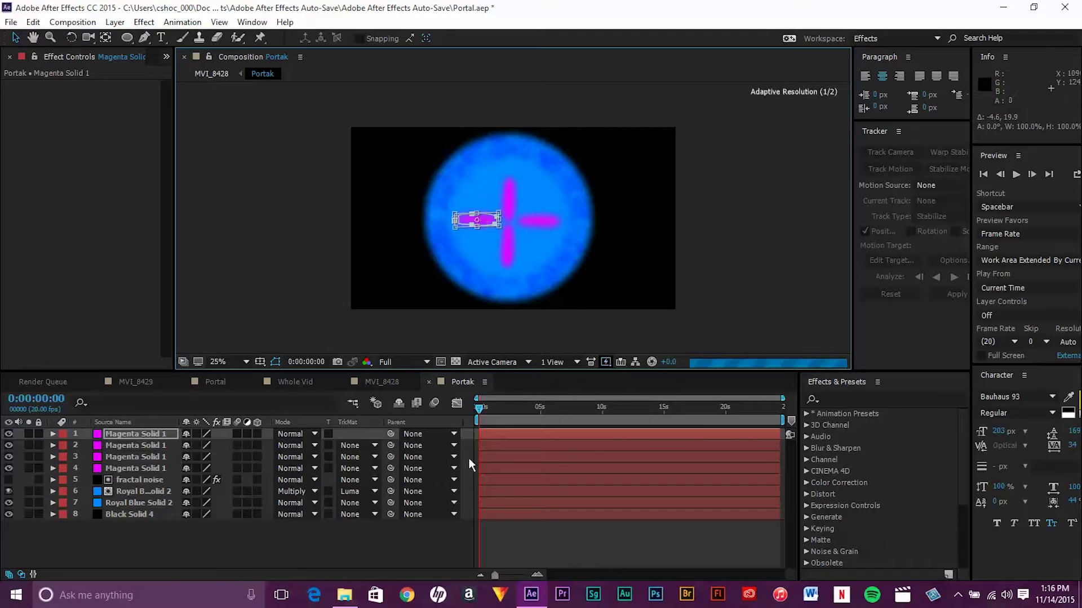
pyautogui.click(421, 542)
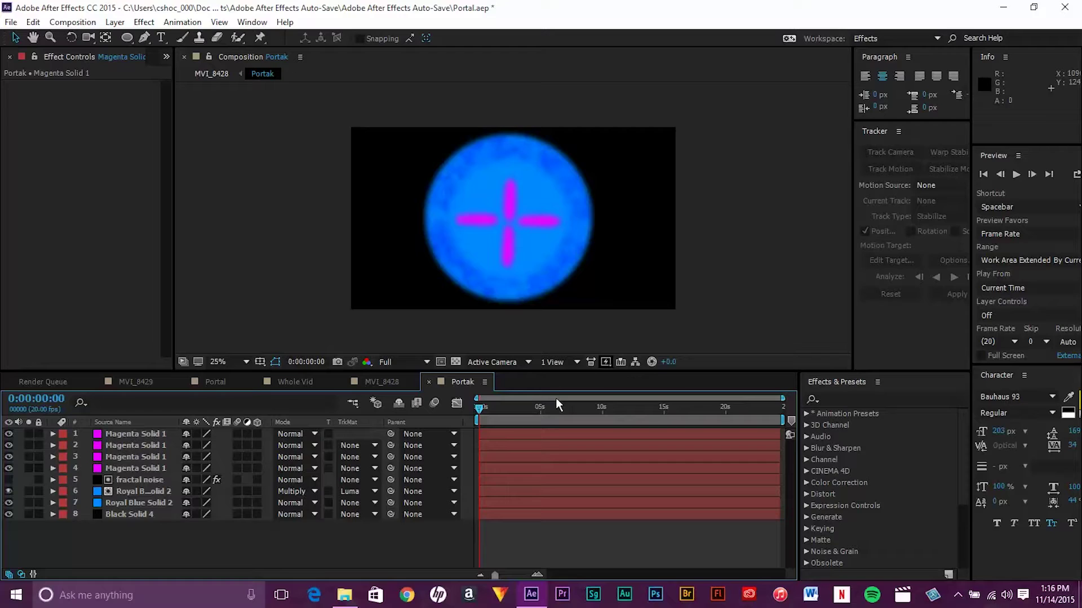
# Move the upper vertical streak's mask slightly upward to even out its gap from the centre, and deselect it.
pyautogui.click(157, 471)
pyautogui.click(513, 195)
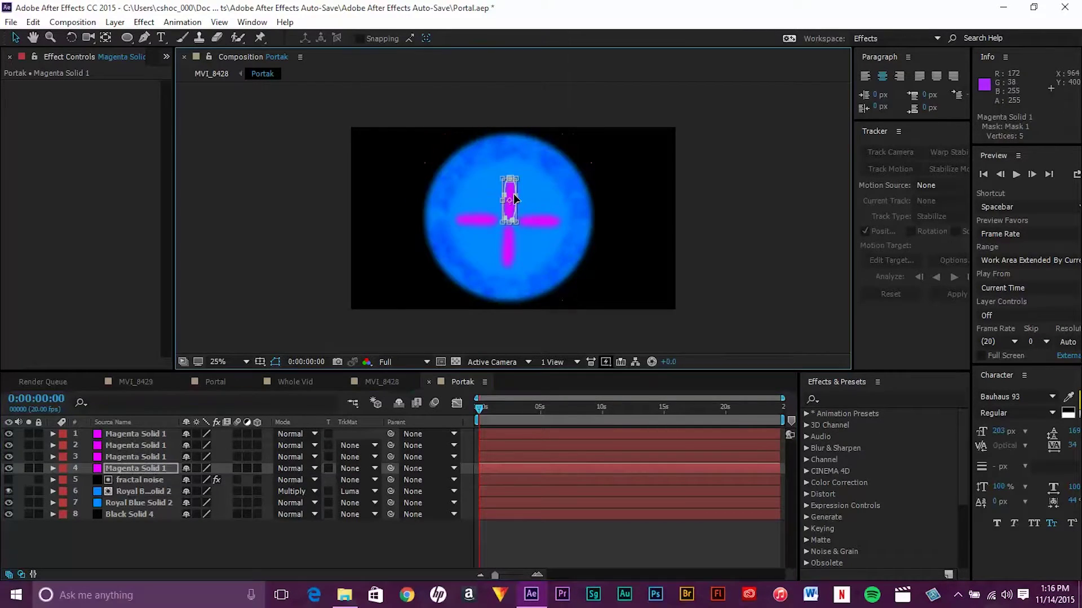
pyautogui.moveTo(508, 202); pyautogui.dragTo(506, 198)
pyautogui.click(376, 531)
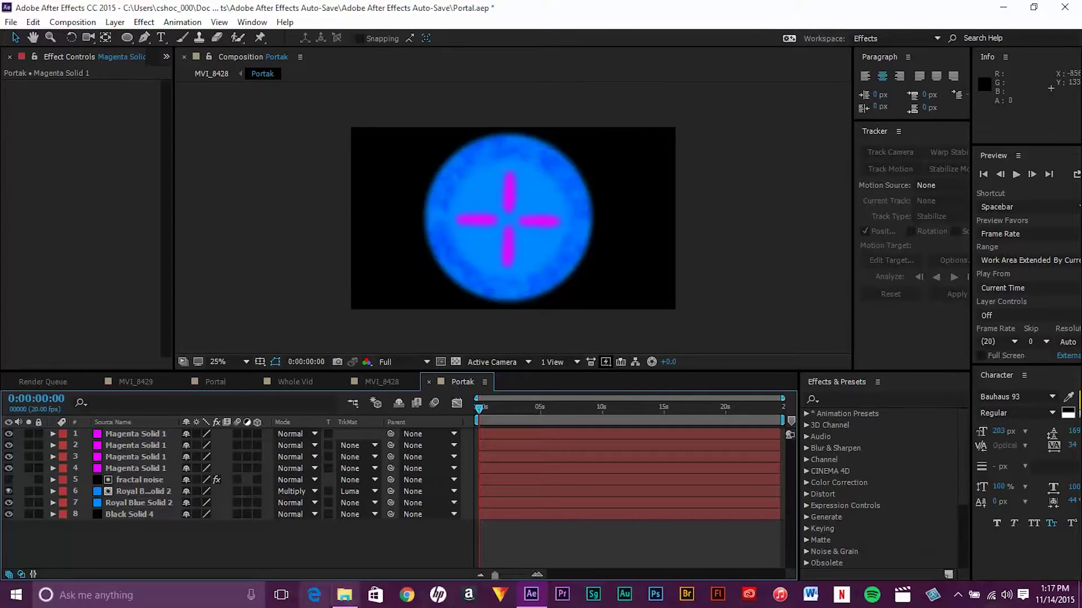
pyautogui.click(214, 382)
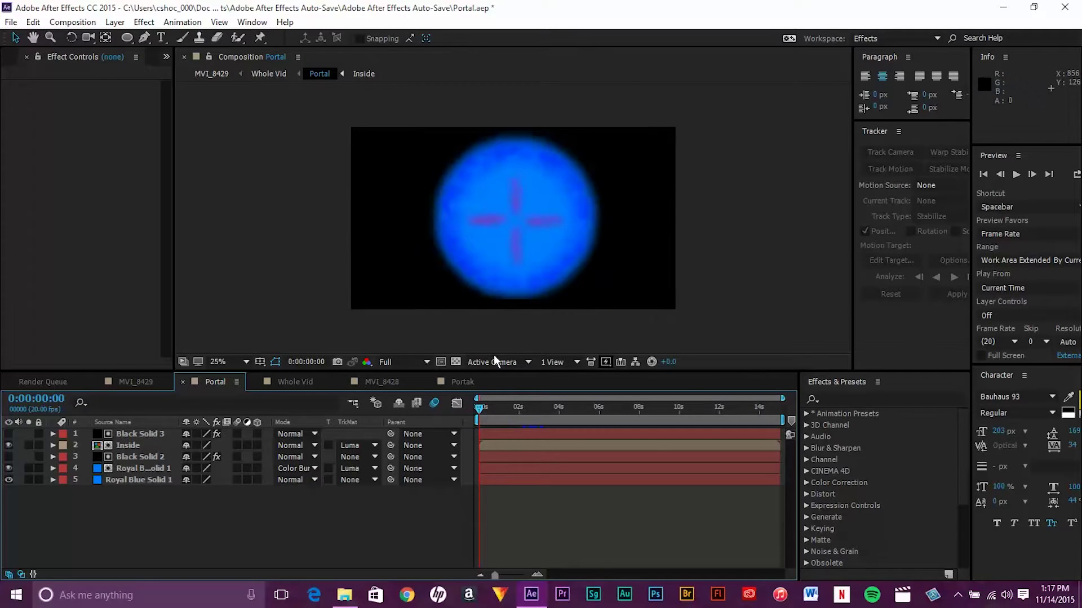
pyautogui.click(462, 382)
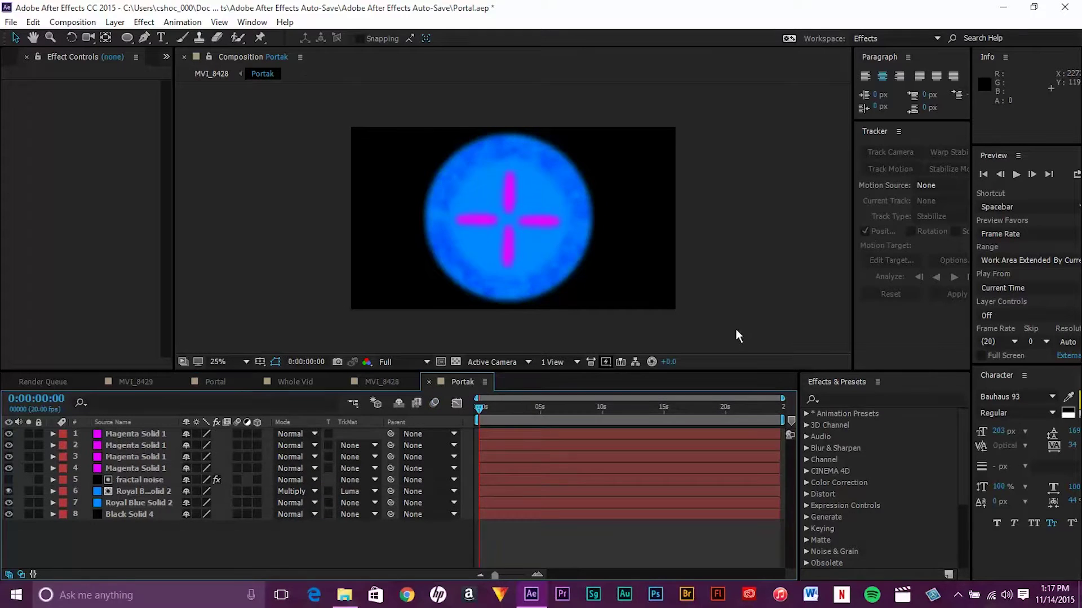
pyautogui.rightClick(282, 539)
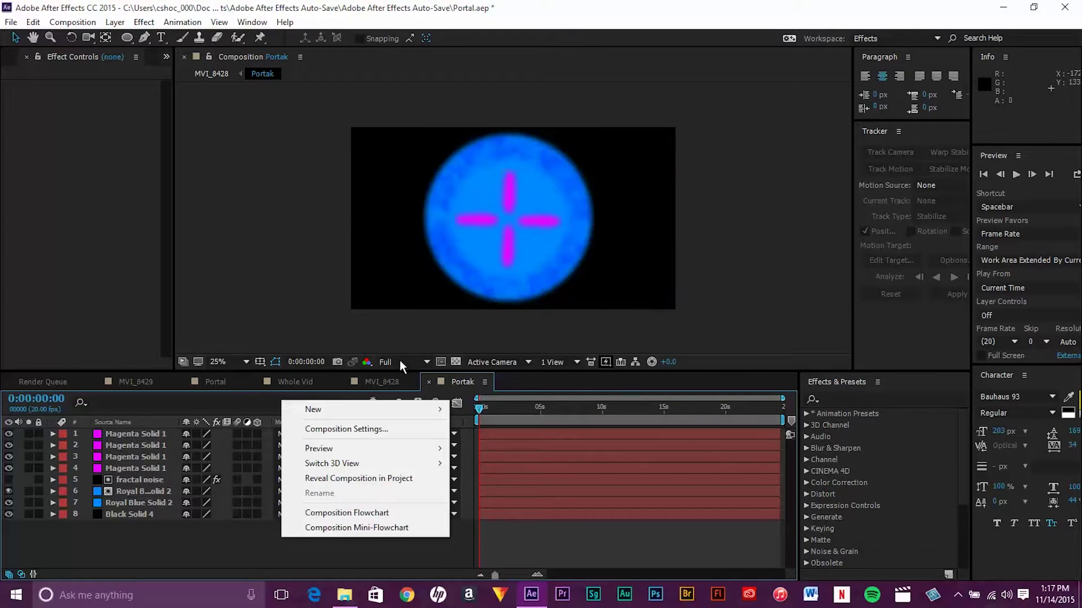
pyautogui.moveTo(400, 410)
pyautogui.click(479, 445)
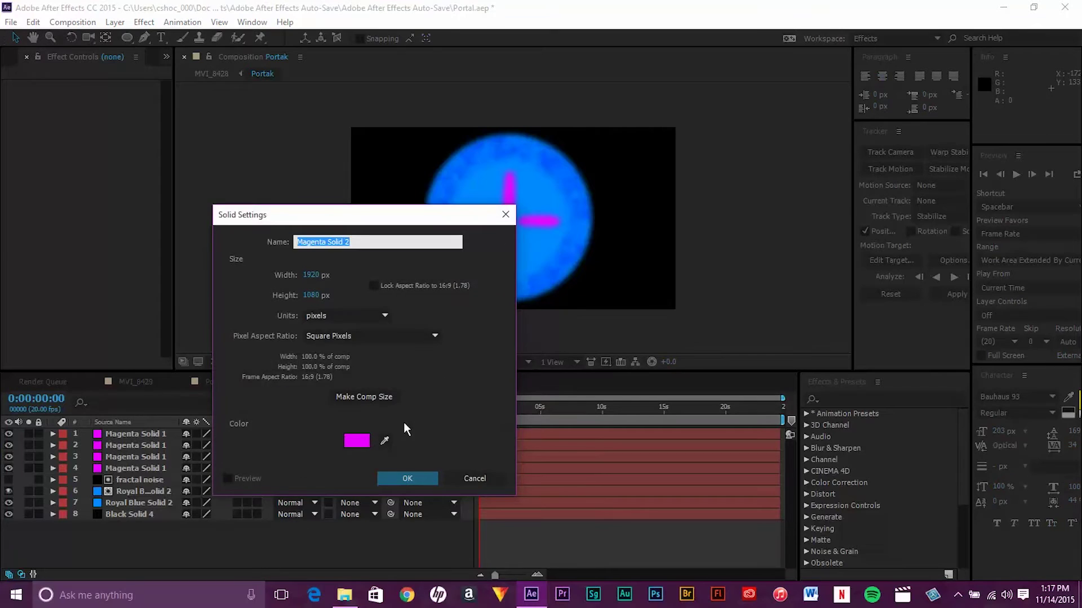
pyautogui.click(359, 440)
pyautogui.write('000000')
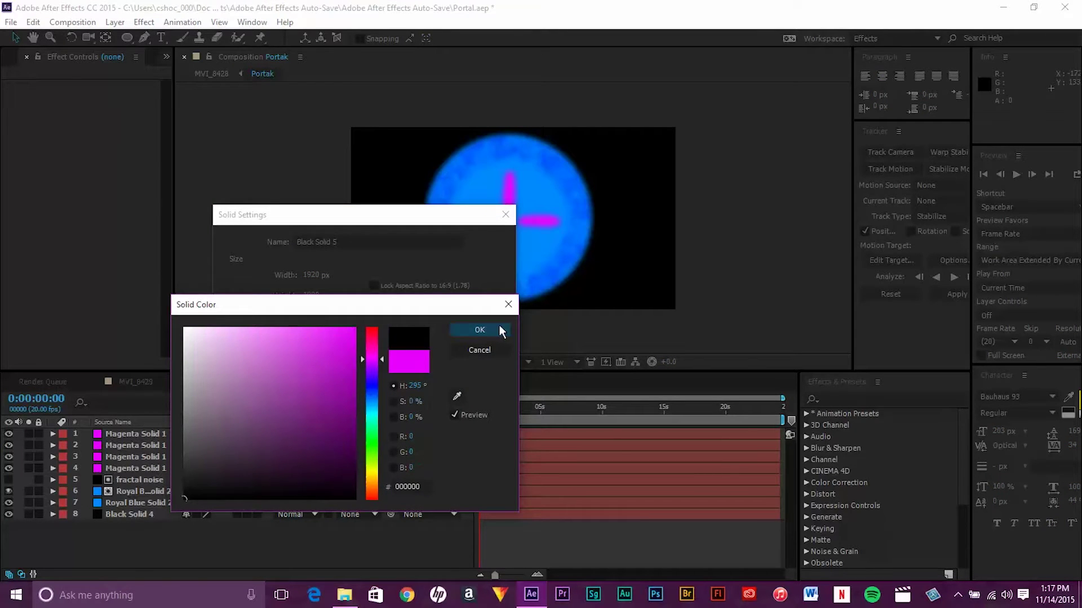
pyautogui.click(480, 330)
pyautogui.click(407, 478)
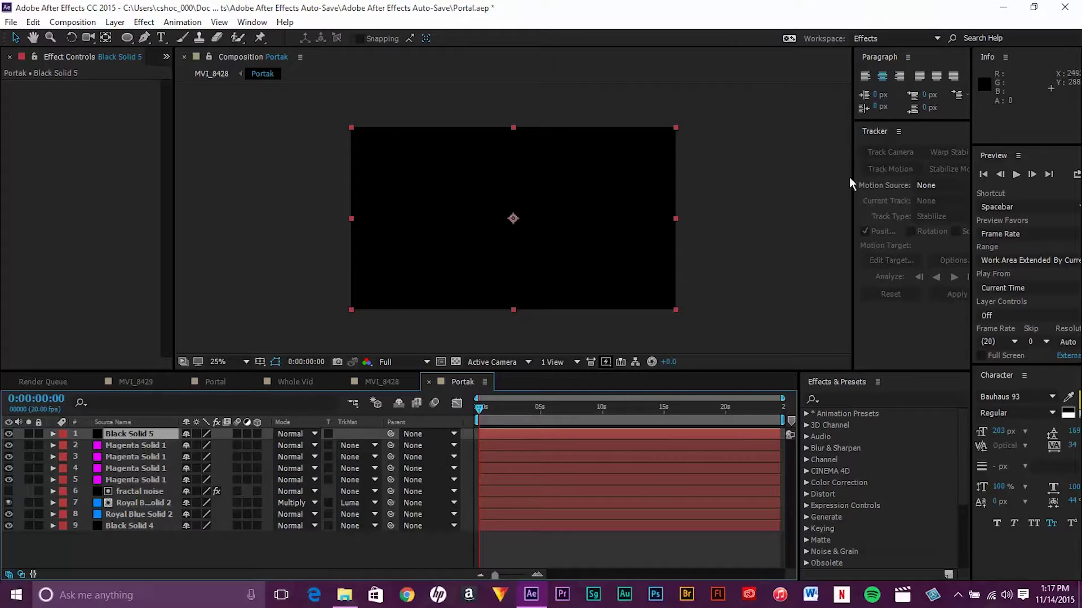
# Search the effects for "fract" and apply Fractal Noise to the new black solid.
pyautogui.click(879, 400)
pyautogui.write('f')
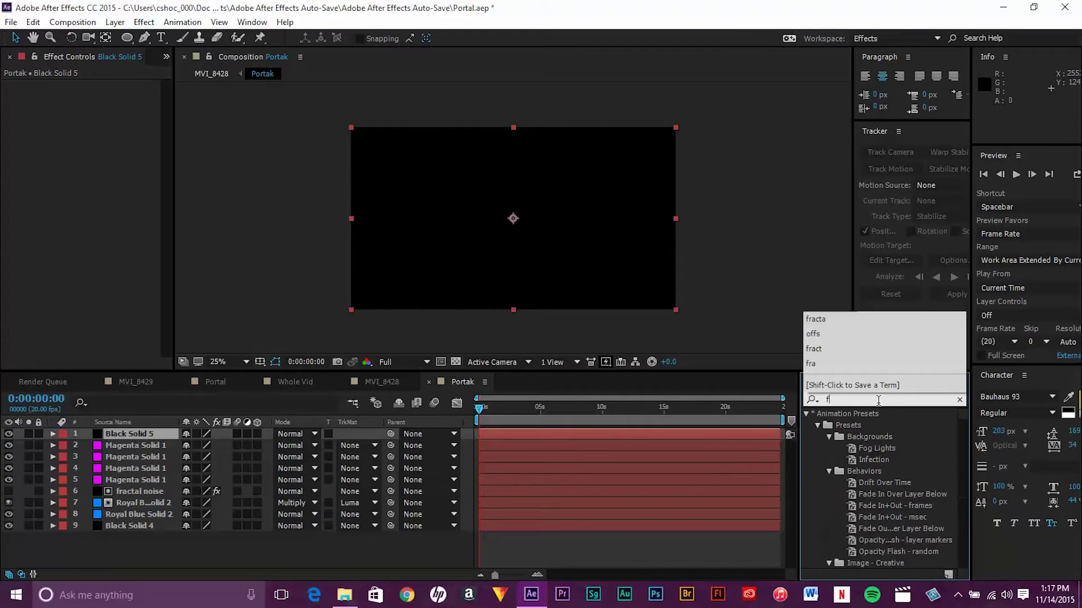
pyautogui.write('ract')
pyautogui.moveTo(865, 494); pyautogui.dragTo(160, 435)
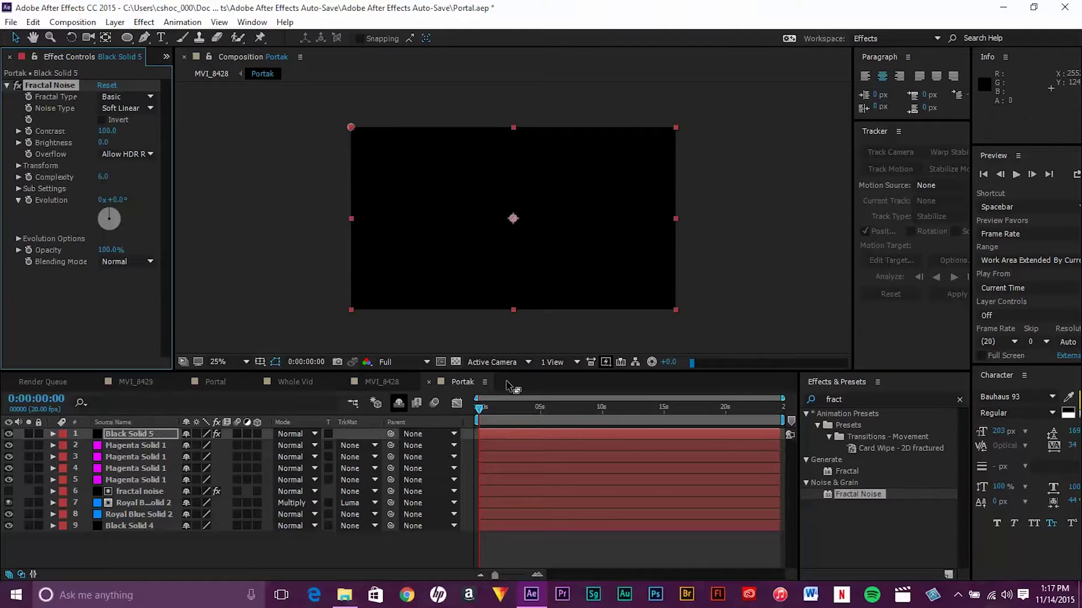
# Set the noise's Fractal Type to Dynamic and its Contrast to 118.
pyautogui.click(130, 107)
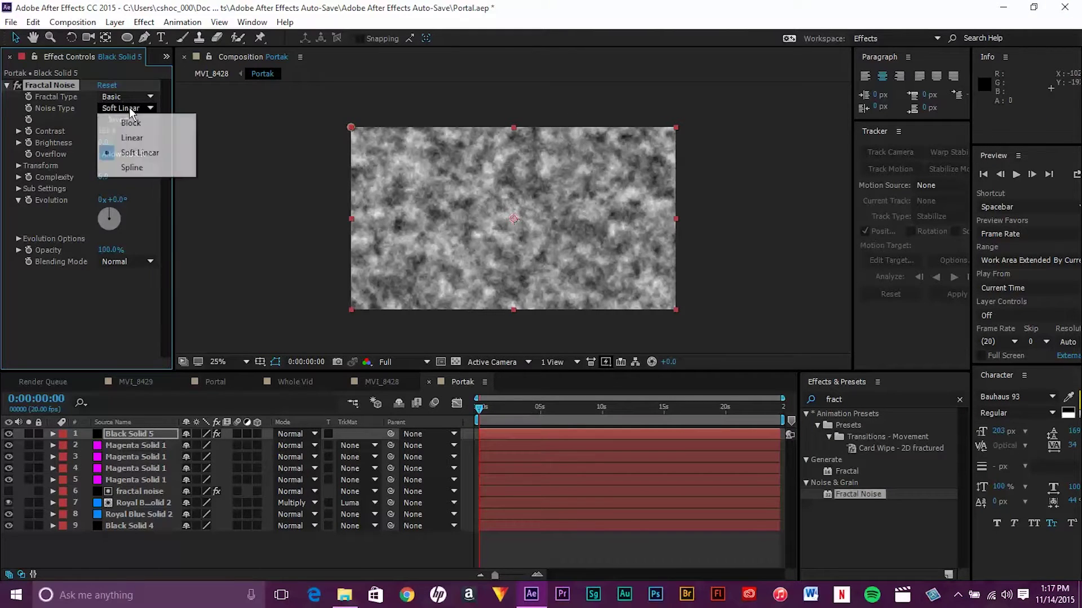
pyautogui.click(123, 95)
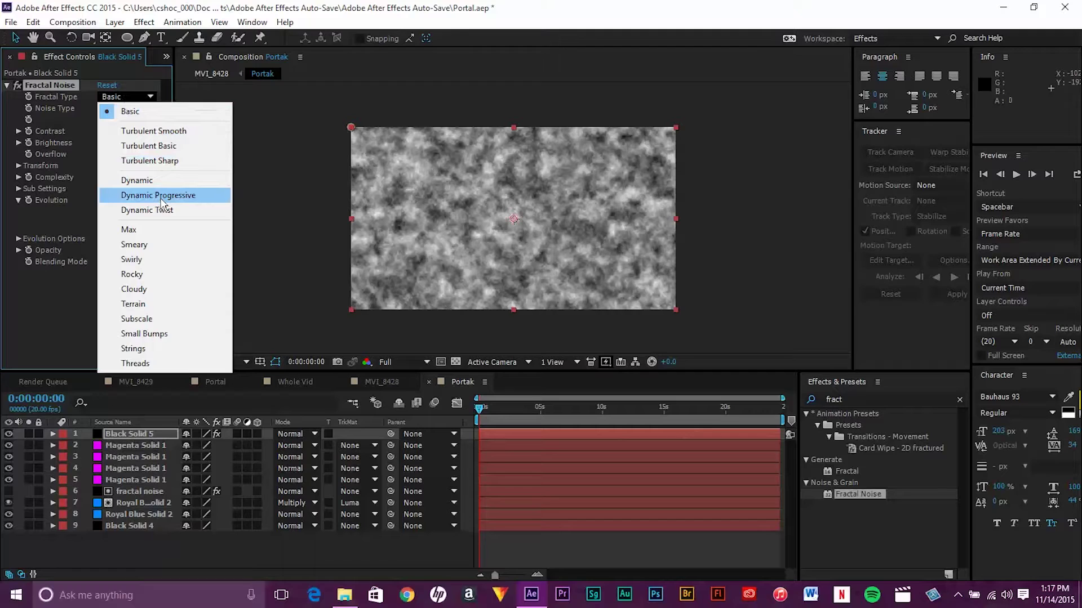
pyautogui.click(156, 180)
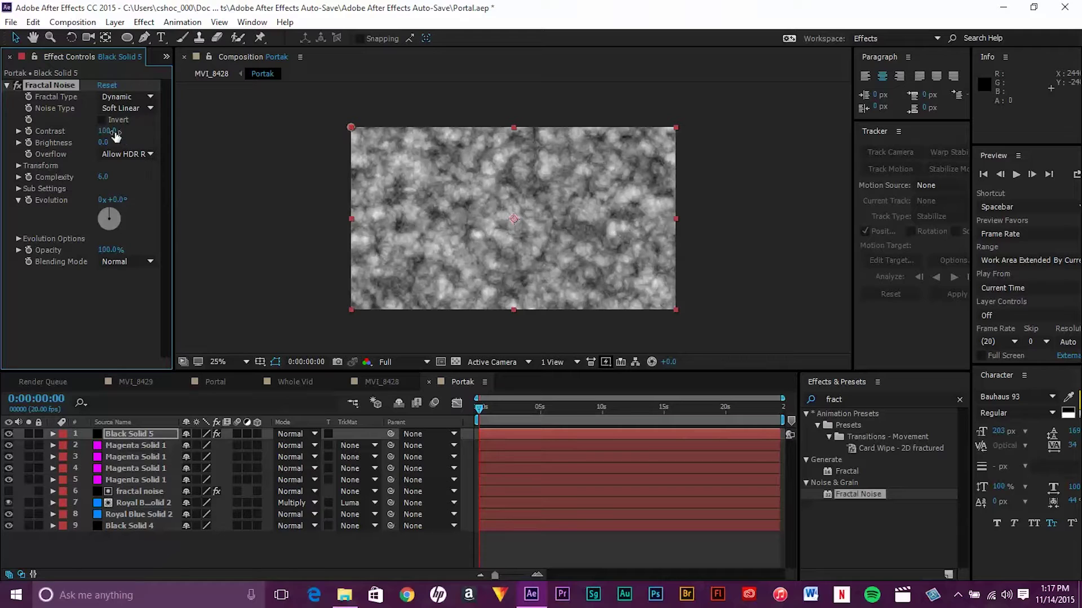
pyautogui.moveTo(108, 130); pyautogui.dragTo(111, 130)
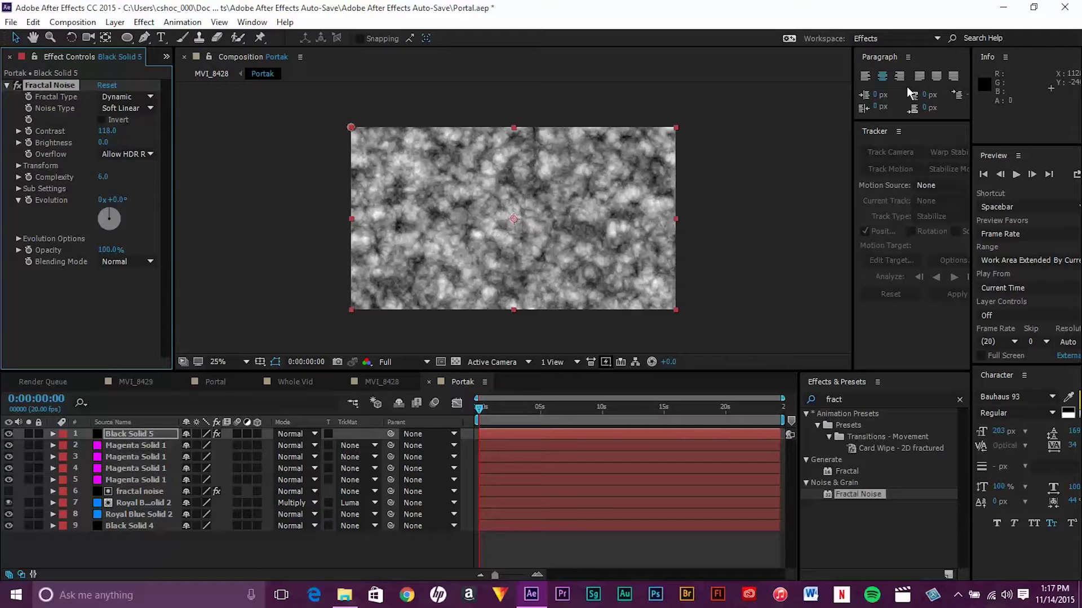
# Animate the noise's Evolution with a keyframe at the start and a value of 8x+182° at 0:00:24:08.
pyautogui.click(29, 200)
pyautogui.moveTo(478, 408); pyautogui.dragTo(780, 408)
pyautogui.moveTo(121, 223); pyautogui.dragTo(89, 298)
pyautogui.moveTo(116, 68); pyautogui.dragTo(110, 239)
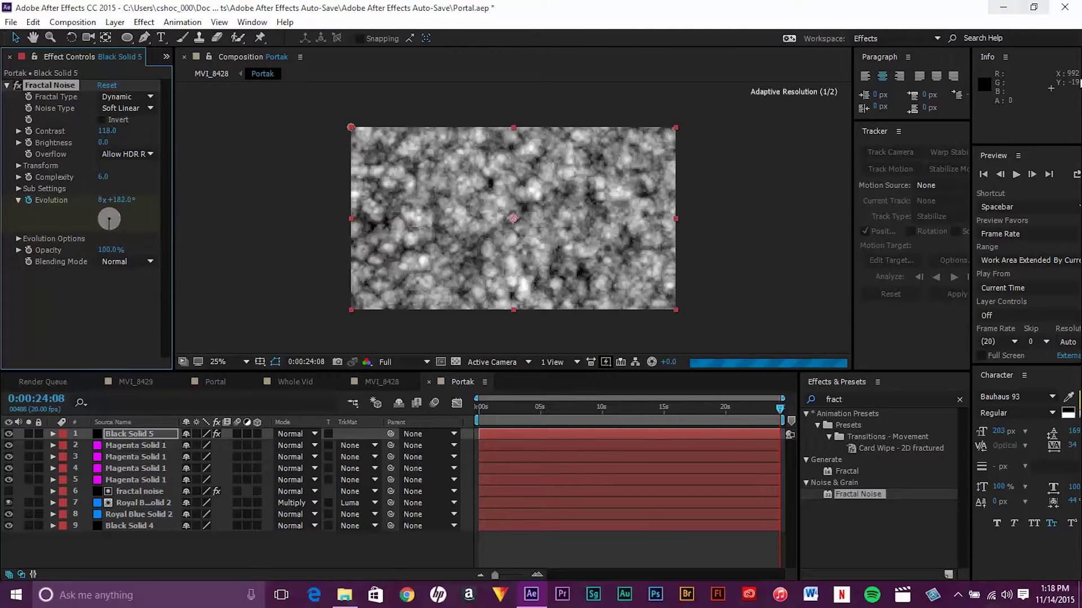
# Preview the fractal noise's evolution animation.
pyautogui.click(1016, 174)
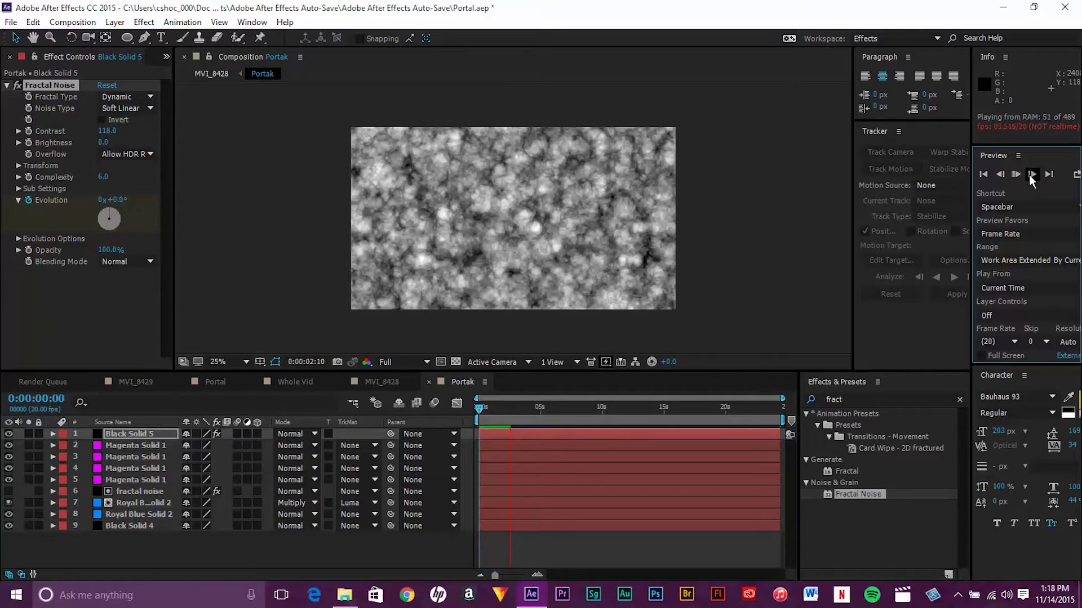
pyautogui.click(1017, 177)
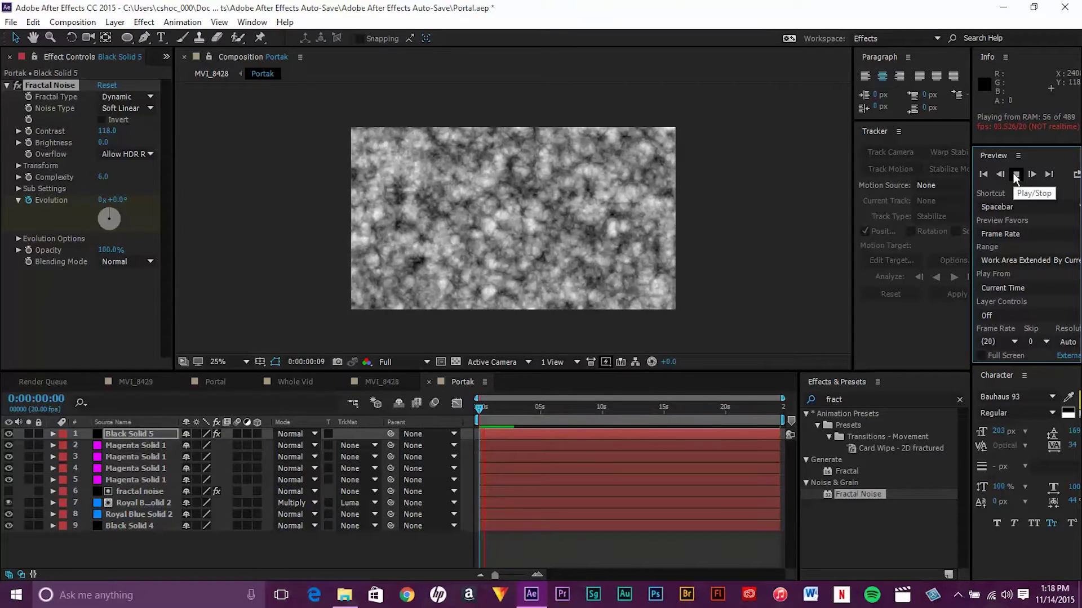
pyautogui.click(1018, 177)
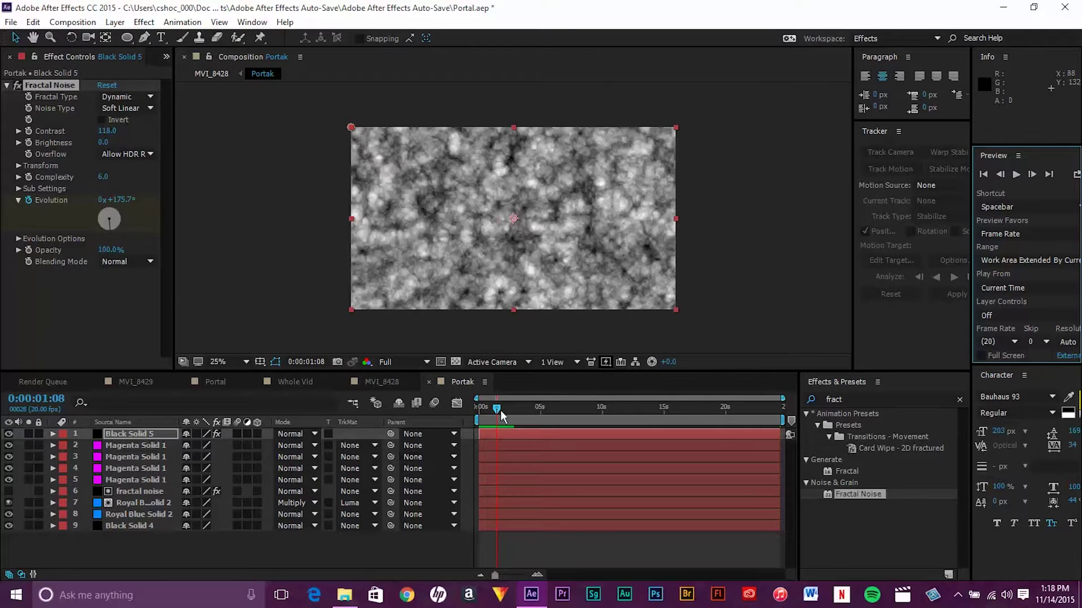
# Animate the noise's Transform Rotation with a keyframe at 0:00:00:00 and a value of 0x+263° at 0:00:24:08.
pyautogui.moveTo(497, 412); pyautogui.dragTo(479, 407)
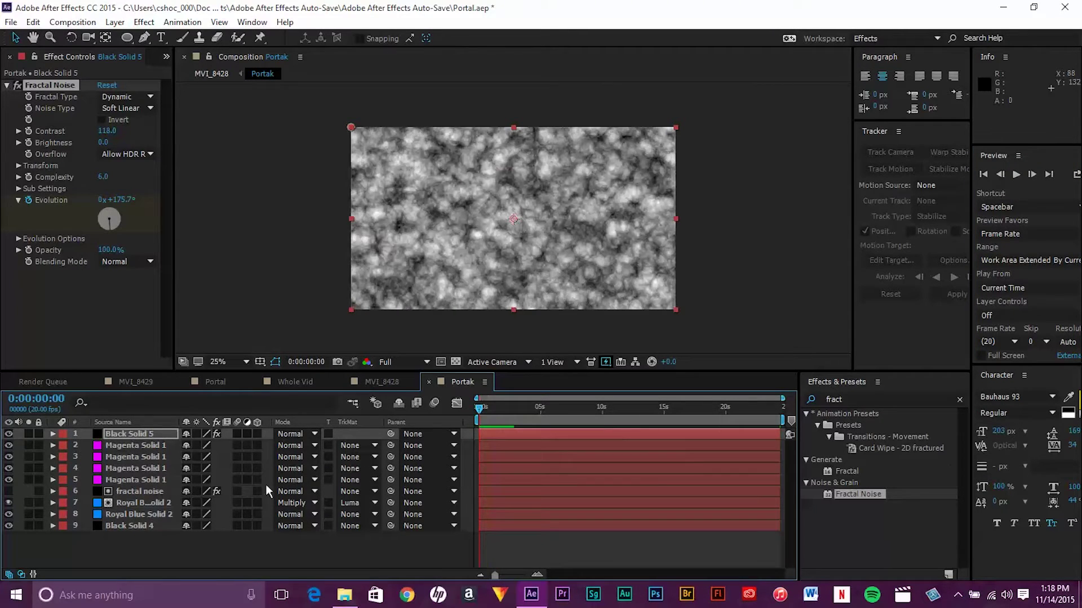
pyautogui.click(19, 166)
pyautogui.click(30, 200)
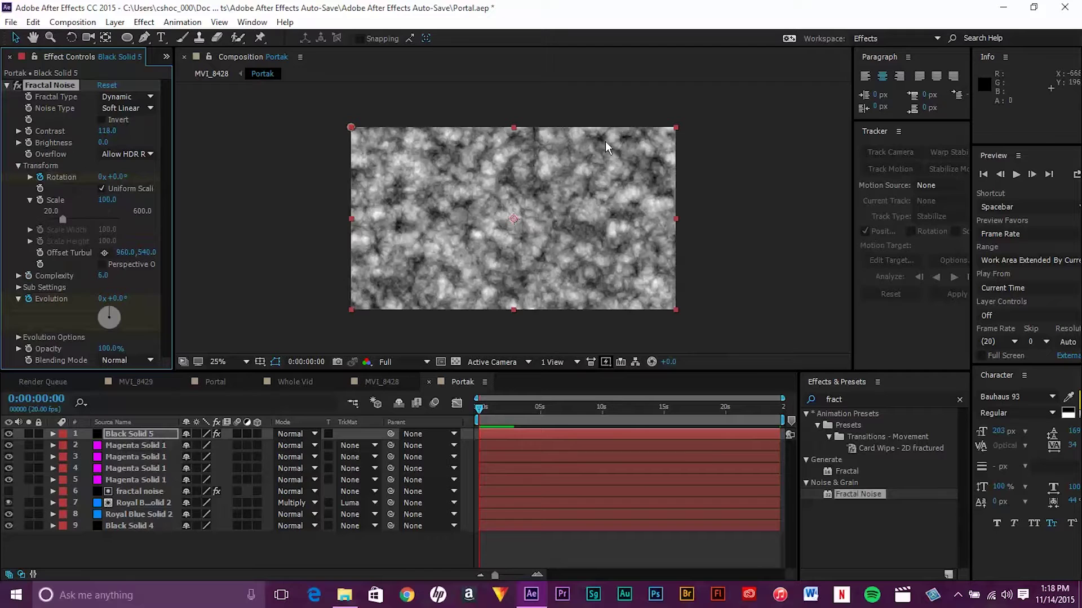
pyautogui.press('End')
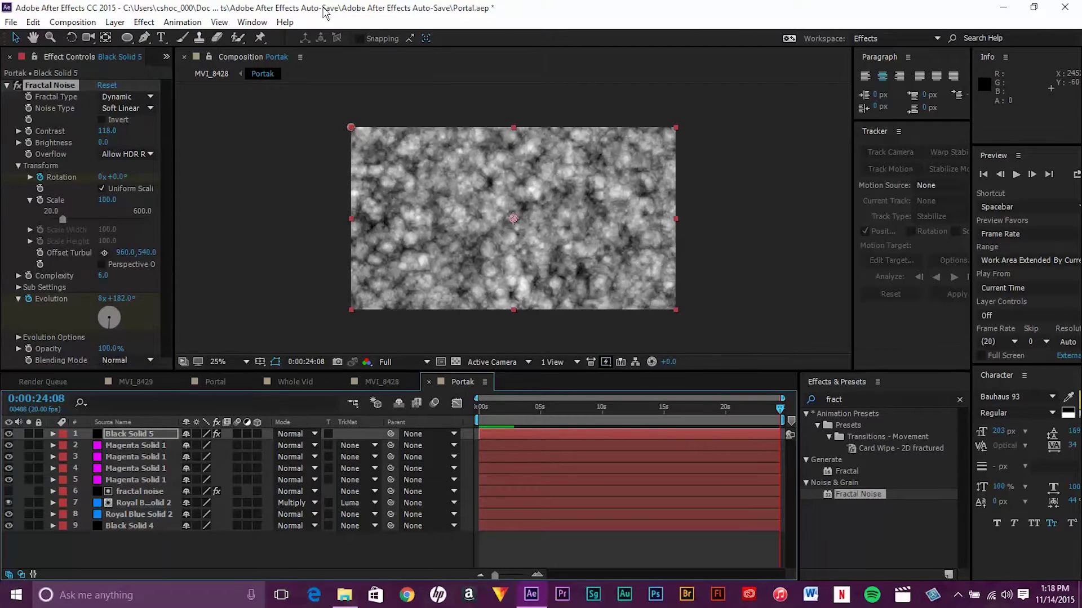
pyautogui.moveTo(117, 182); pyautogui.dragTo(282, 176)
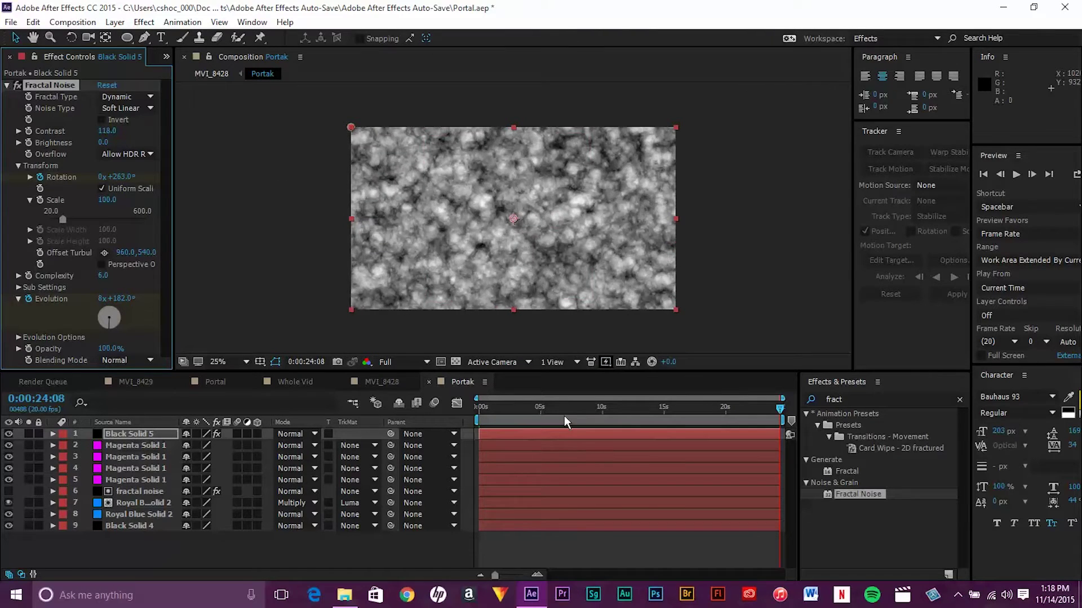
# Preview the rotating noise from the start and open the MVI_8428 composition.
pyautogui.press('Home')
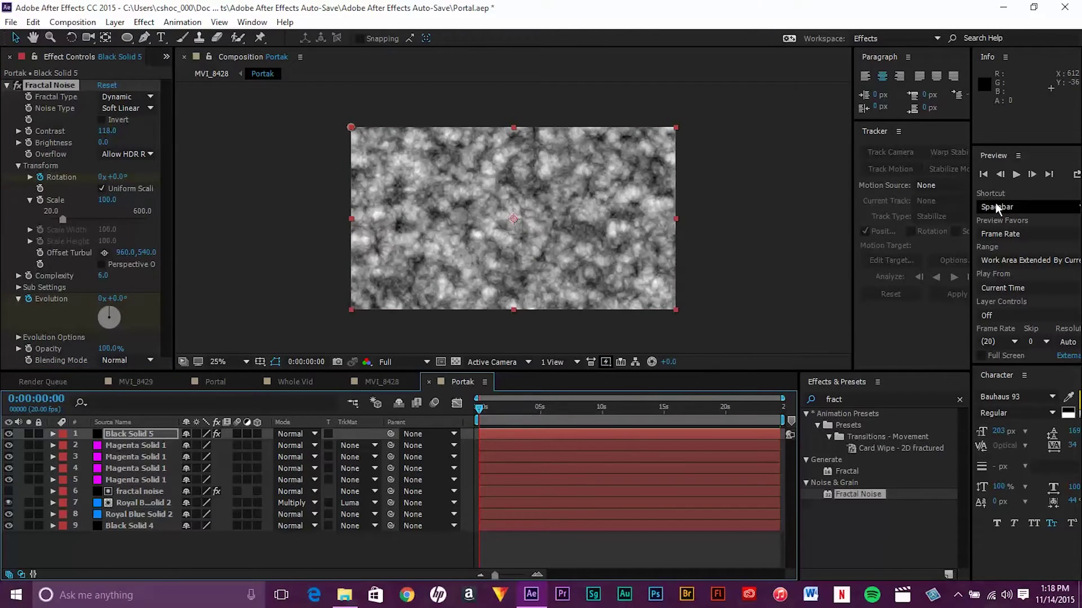
pyautogui.click(1016, 175)
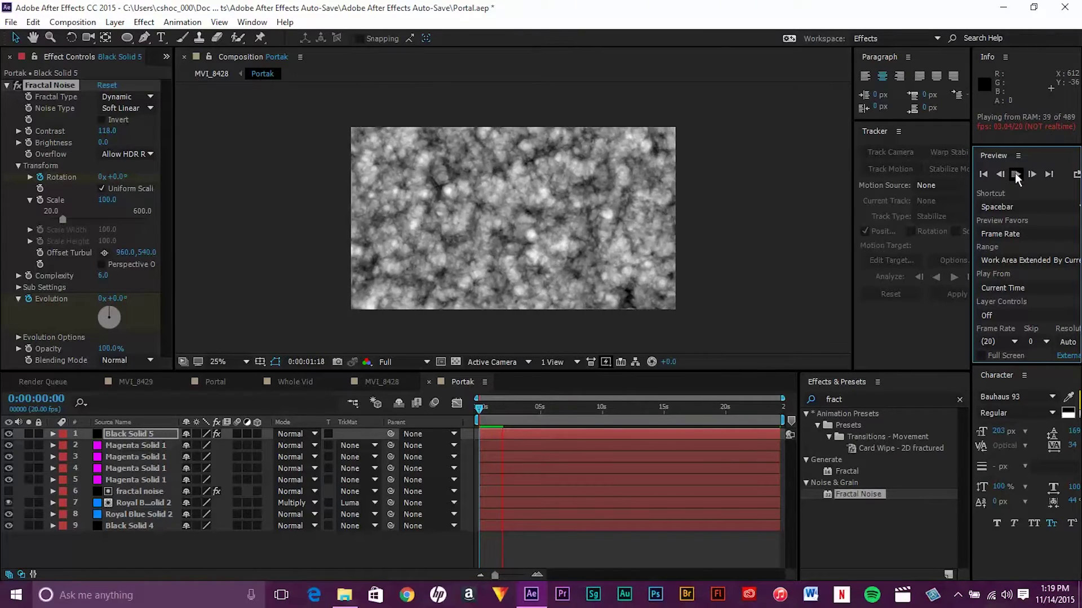
pyautogui.click(1017, 176)
pyautogui.click(386, 382)
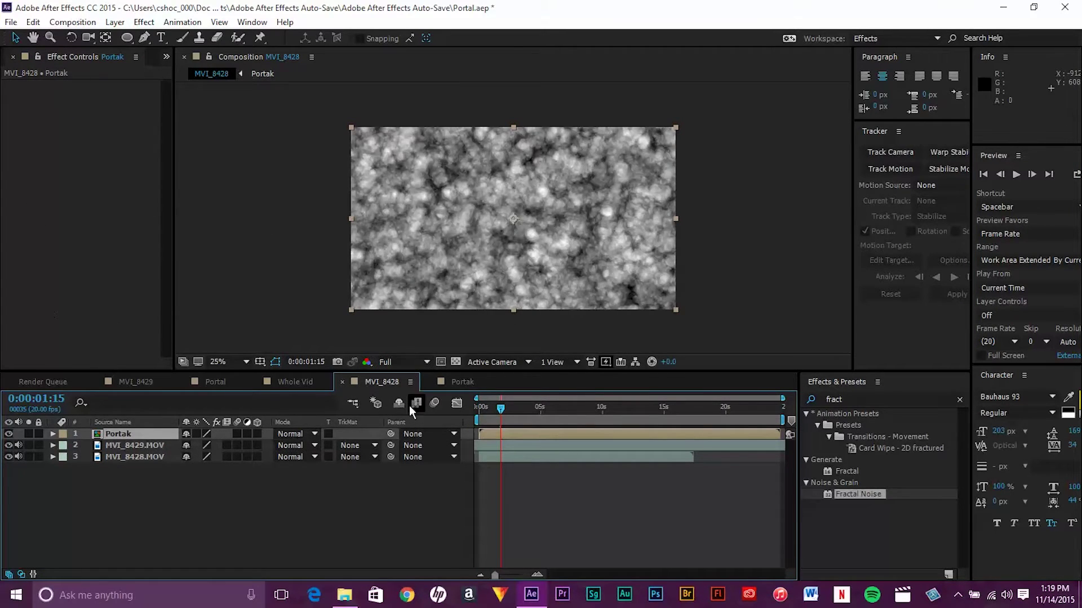
# Pre-compose the four Magenta Solid 1 layers in Portak with all attributes moved, and matte the pre-comp with Luma Matte "Black Solid 5".
pyautogui.click(440, 383)
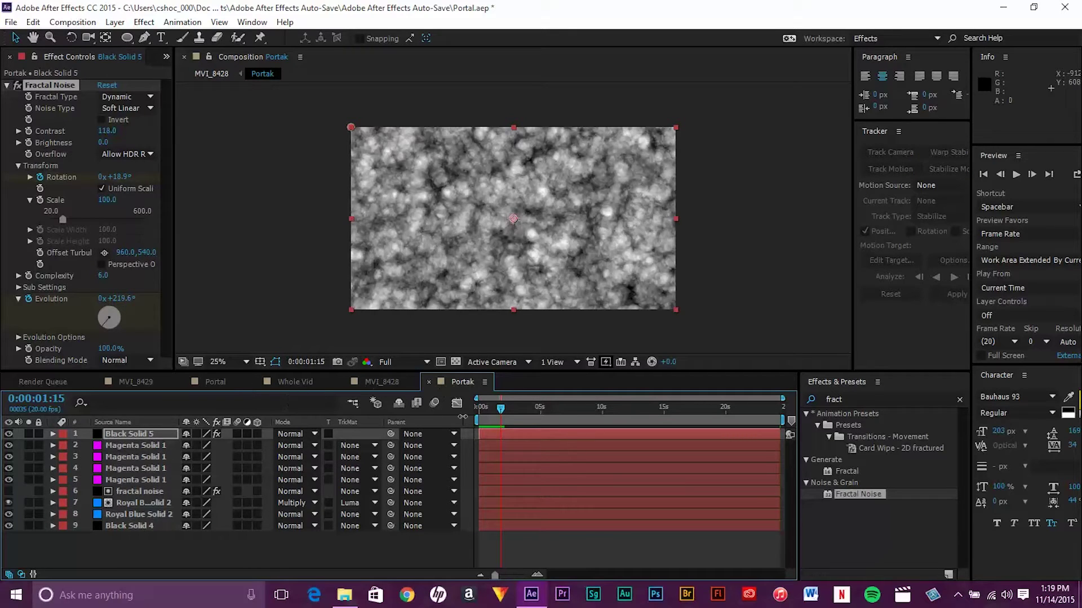
pyautogui.click(169, 438)
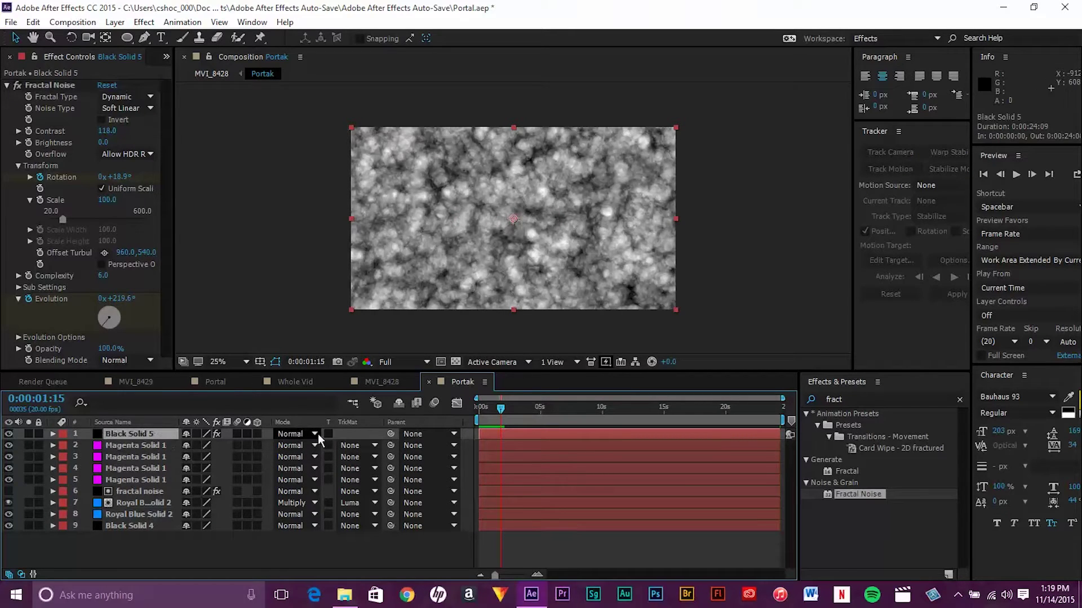
pyautogui.click(354, 449)
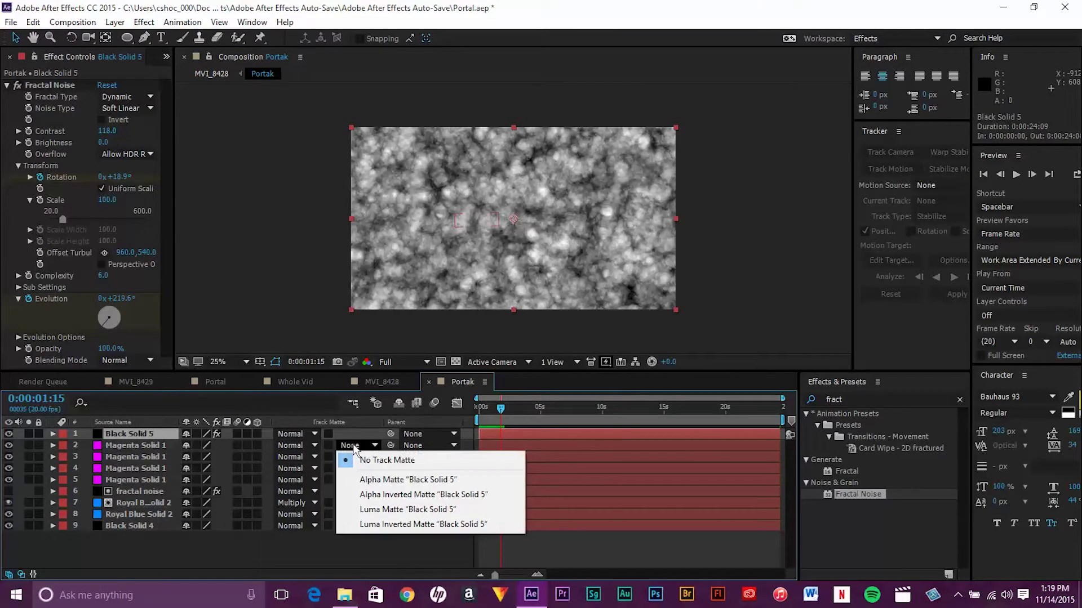
pyautogui.click(130, 445)
pyautogui.keyDown('shift'); pyautogui.click(130, 479); pyautogui.keyUp('shift')
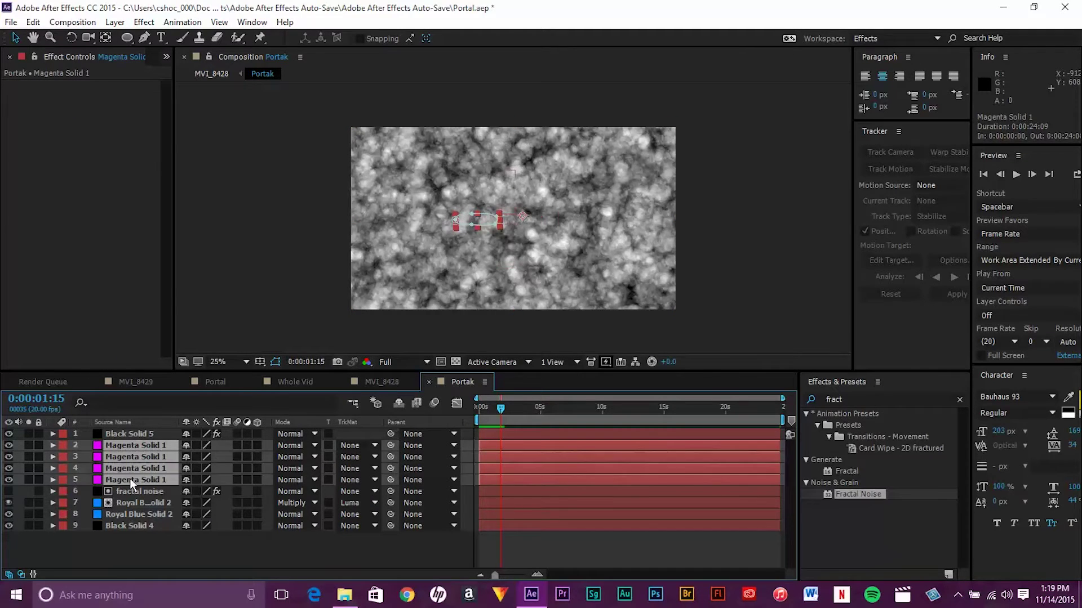
pyautogui.rightClick(128, 467)
pyautogui.click(158, 457)
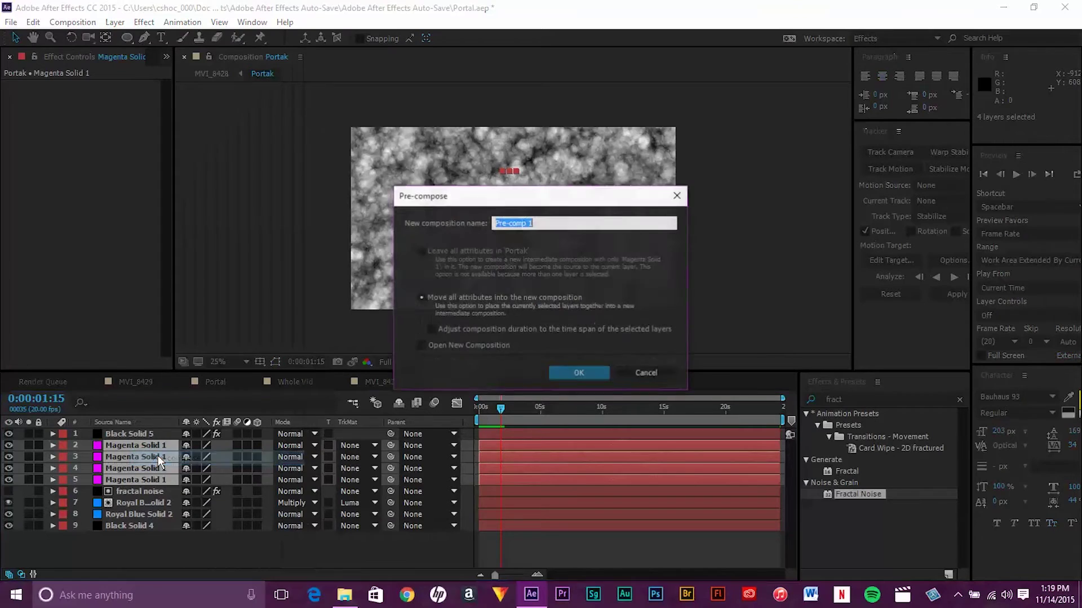
pyautogui.click(589, 374)
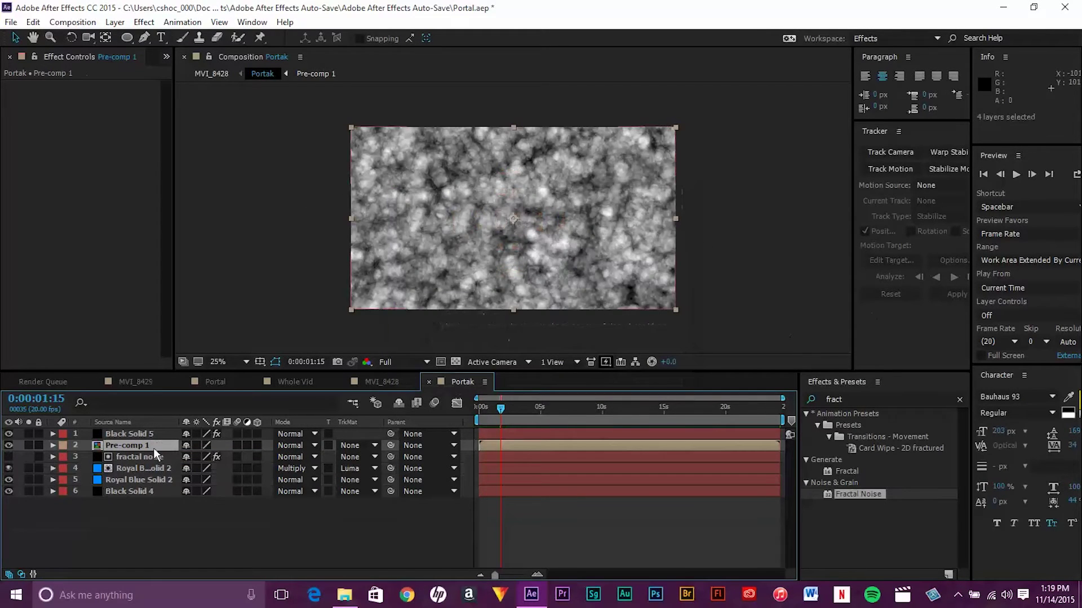
pyautogui.click(356, 447)
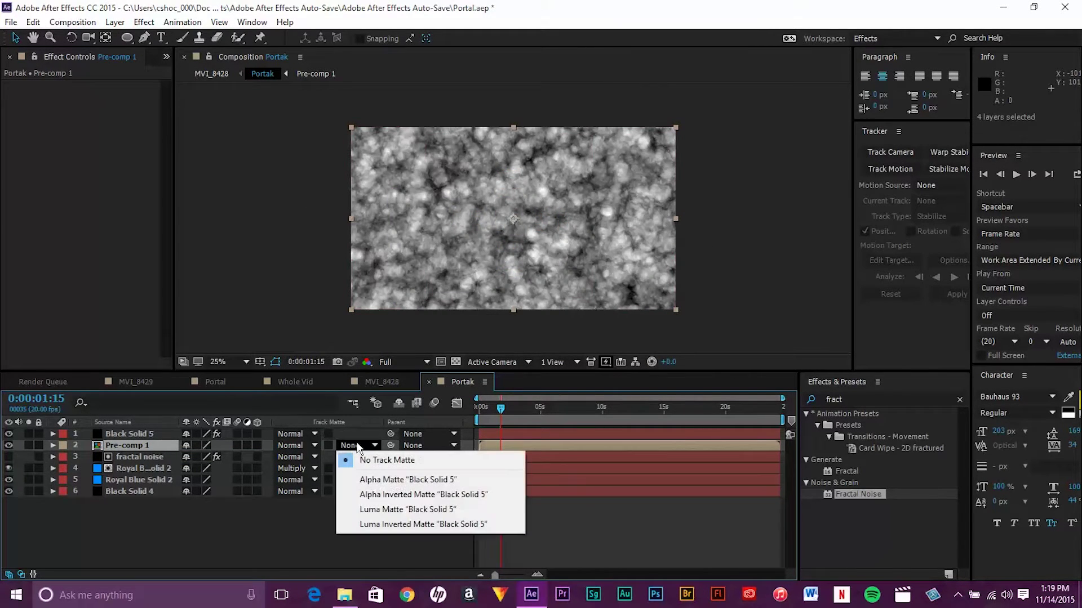
pyautogui.click(393, 511)
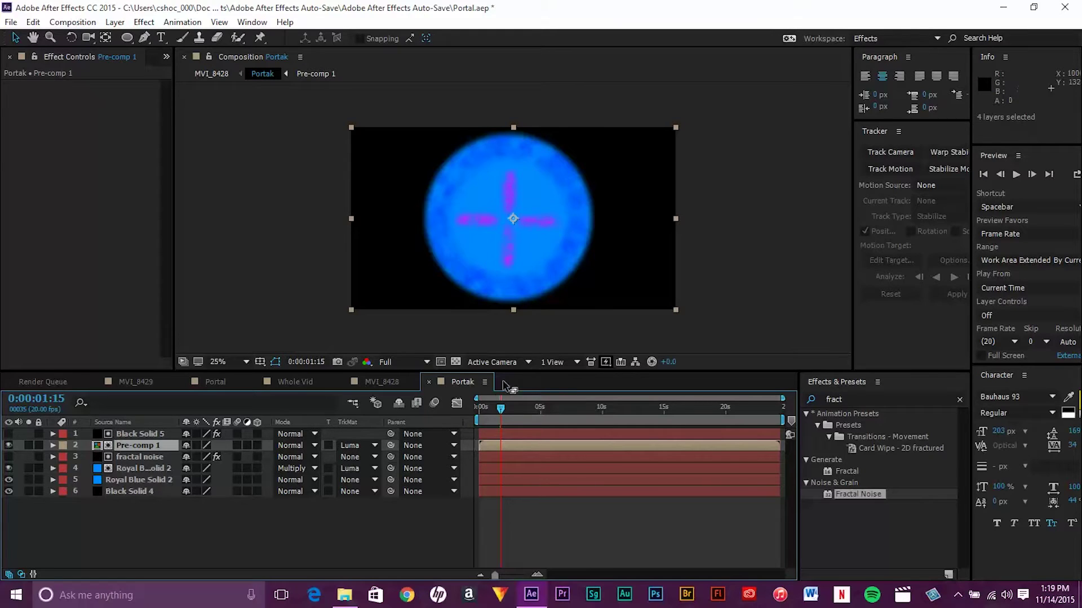
# Compare the first frame with the Portal composition, and preview Portak's noise-matted streaks from the start.
pyautogui.moveTo(499, 409); pyautogui.dragTo(385, 444)
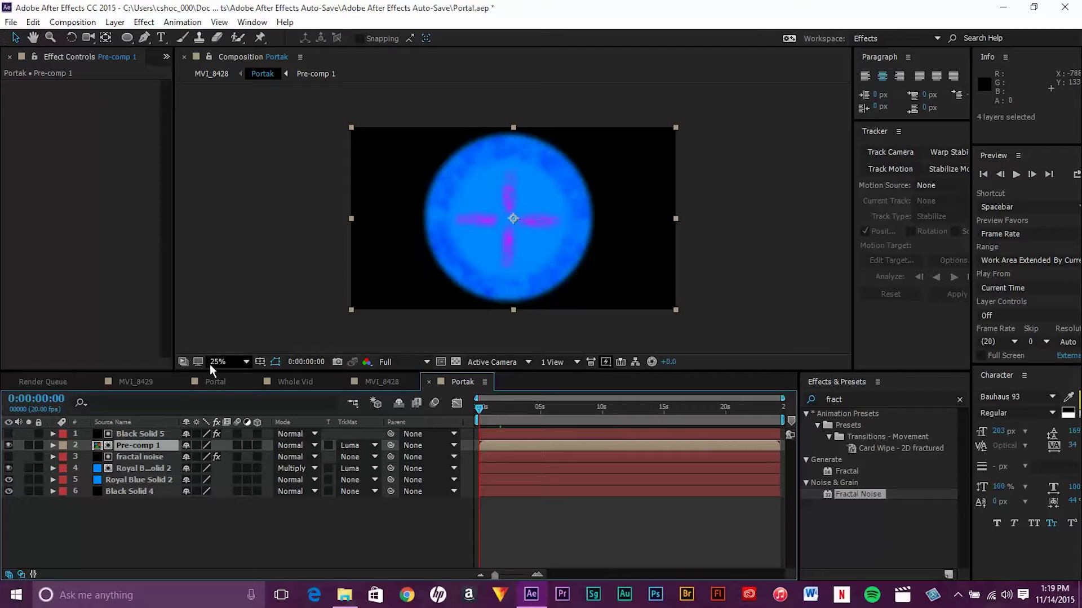
pyautogui.click(221, 387)
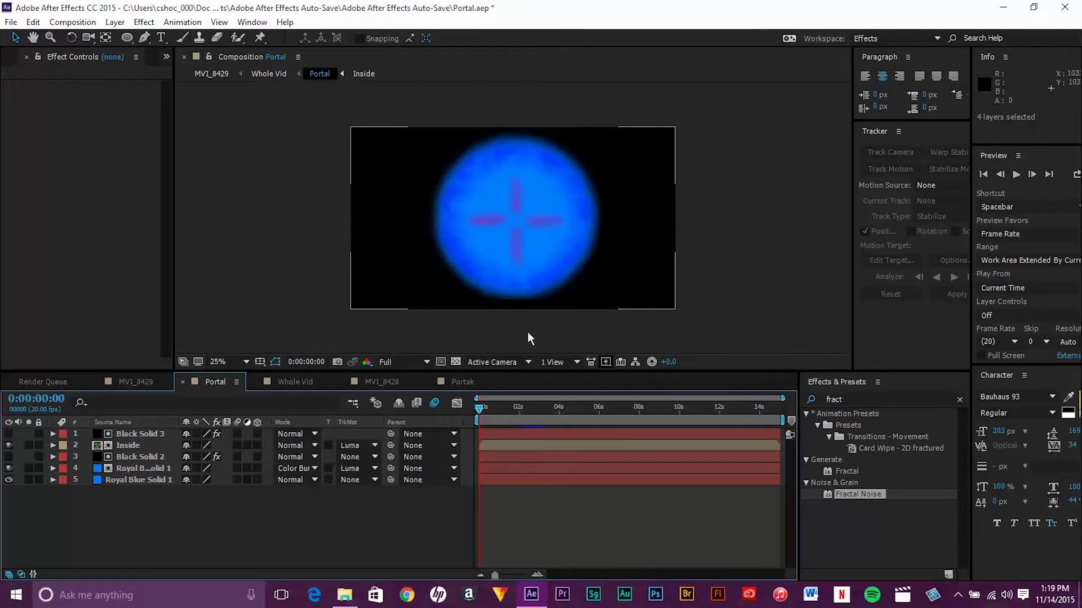
pyautogui.click(466, 381)
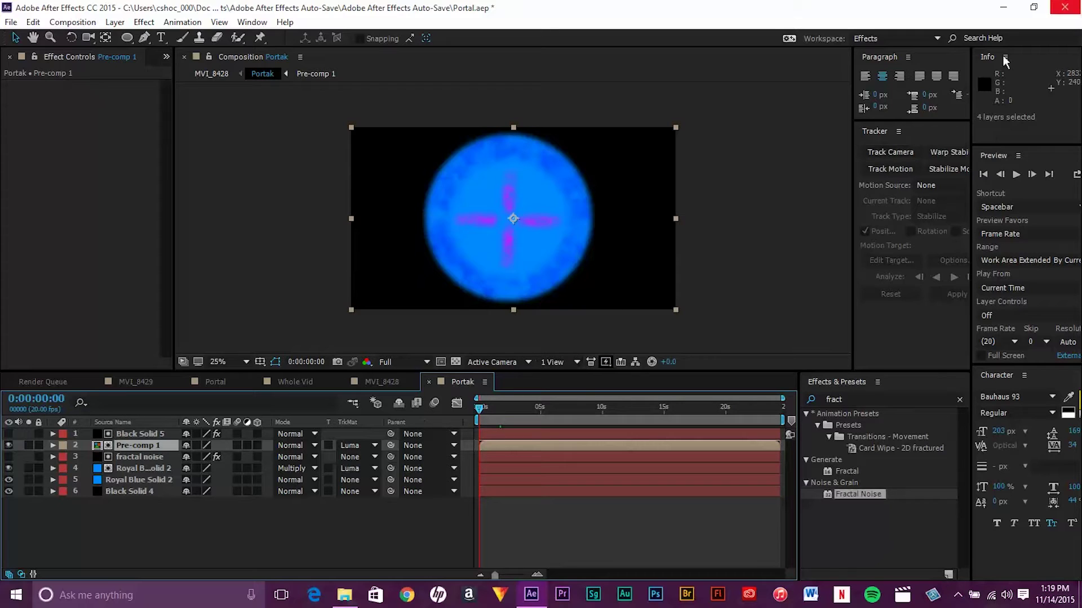
pyautogui.click(1020, 176)
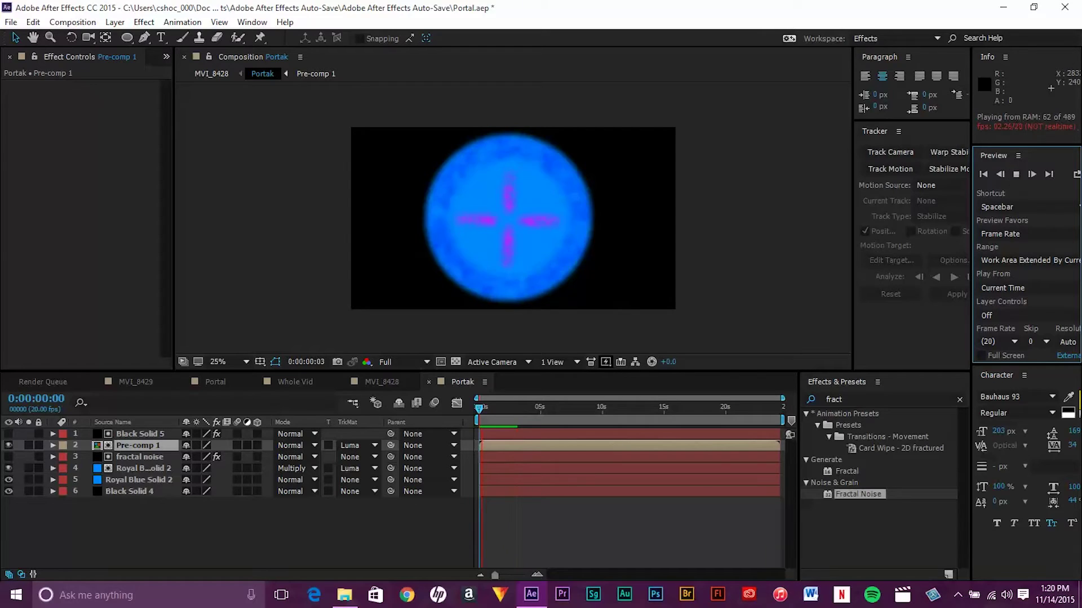
pyautogui.click(1016, 175)
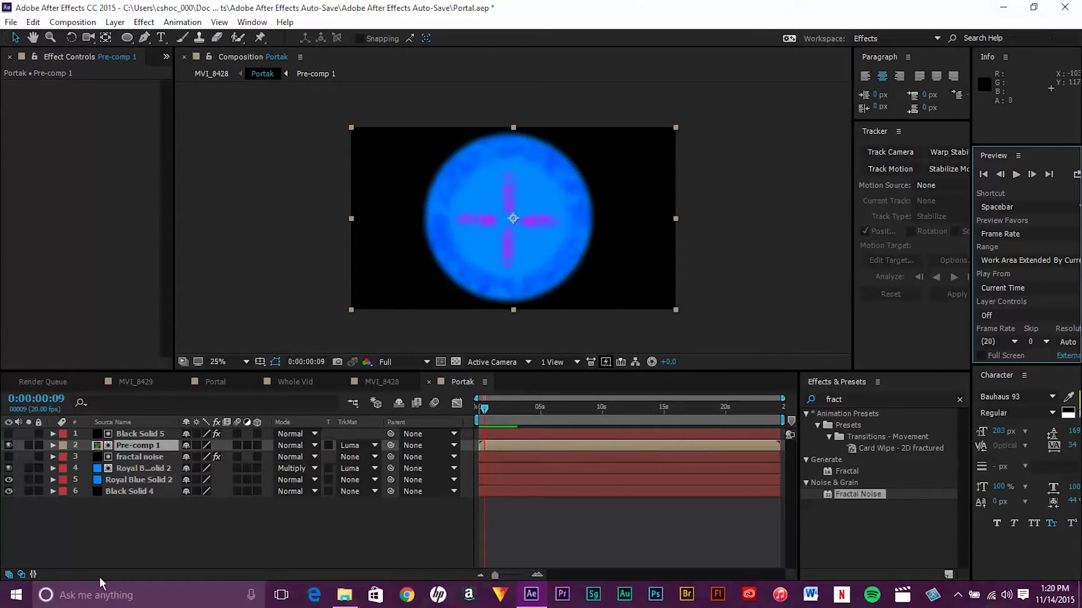
# Delete the Black Solid 4 background layer from the Portak composition and return to MVI_8428.
pyautogui.click(382, 382)
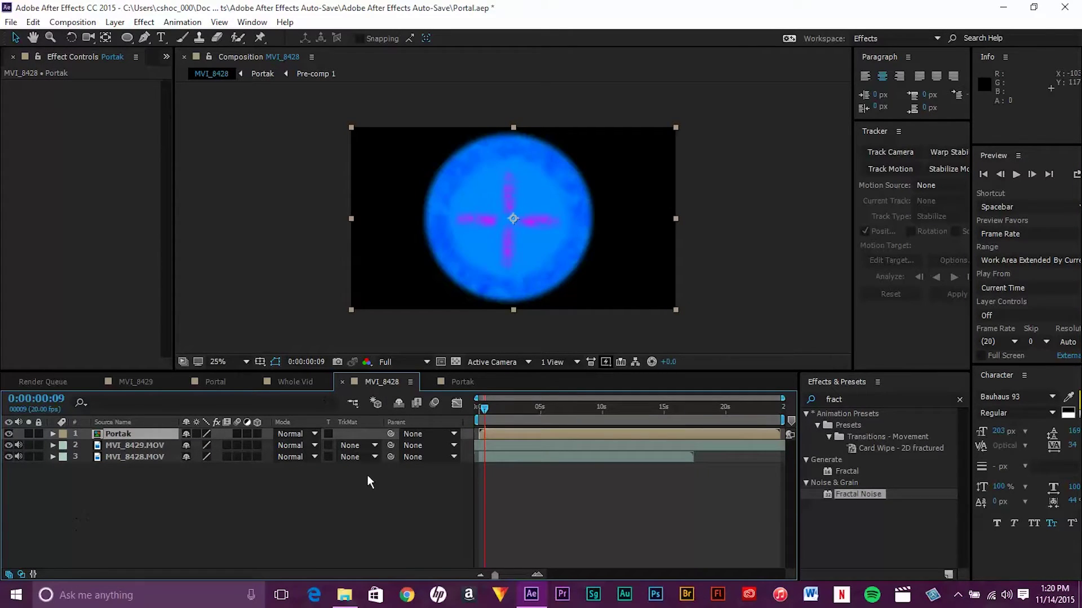
pyautogui.click(438, 387)
pyautogui.click(128, 492)
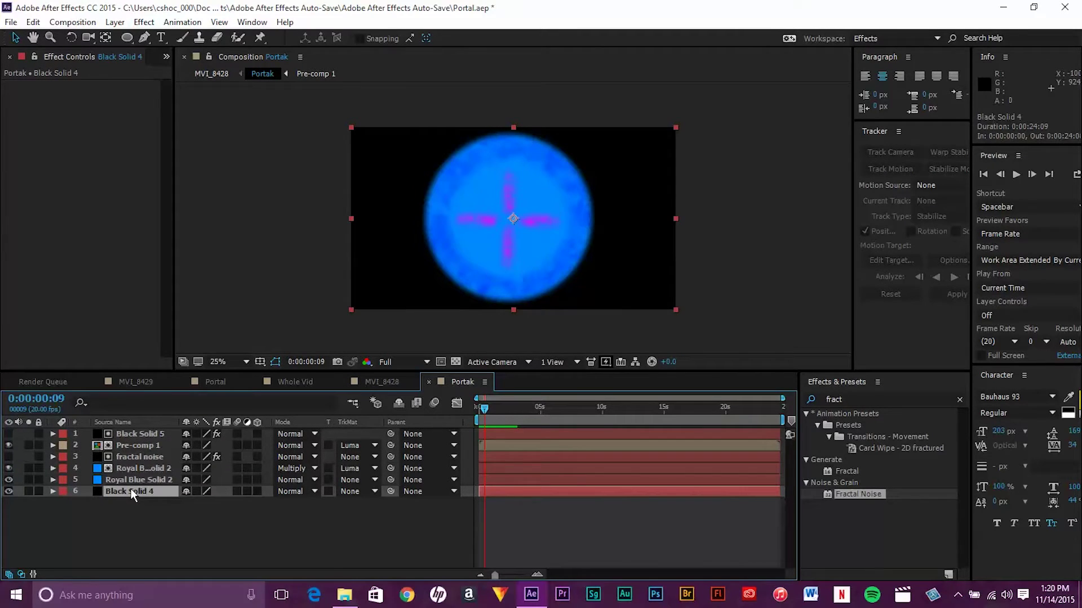
pyautogui.click(381, 382)
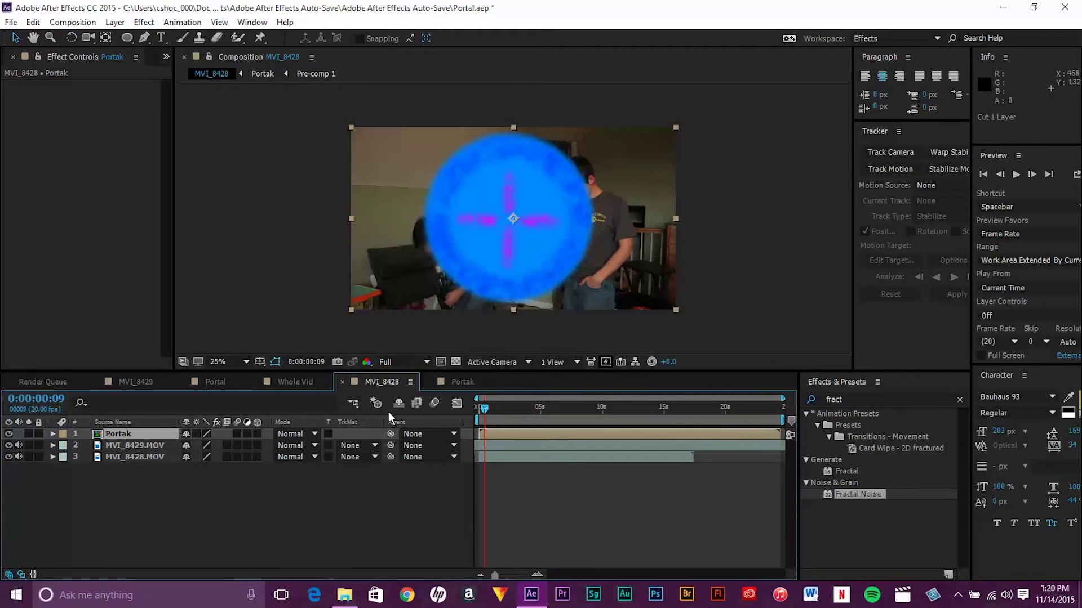
# Reposition the Portak layer to about 756, 568 and stretch it into a tall oval scaled to about 88% by 119%.
pyautogui.moveTo(570, 234); pyautogui.dragTo(559, 232)
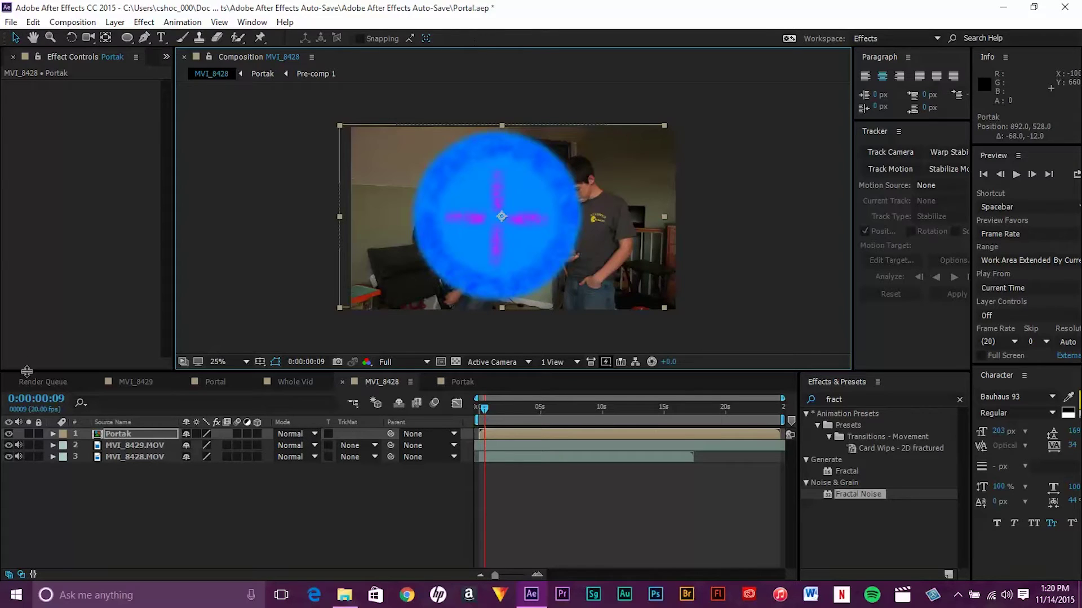
pyautogui.click(53, 434)
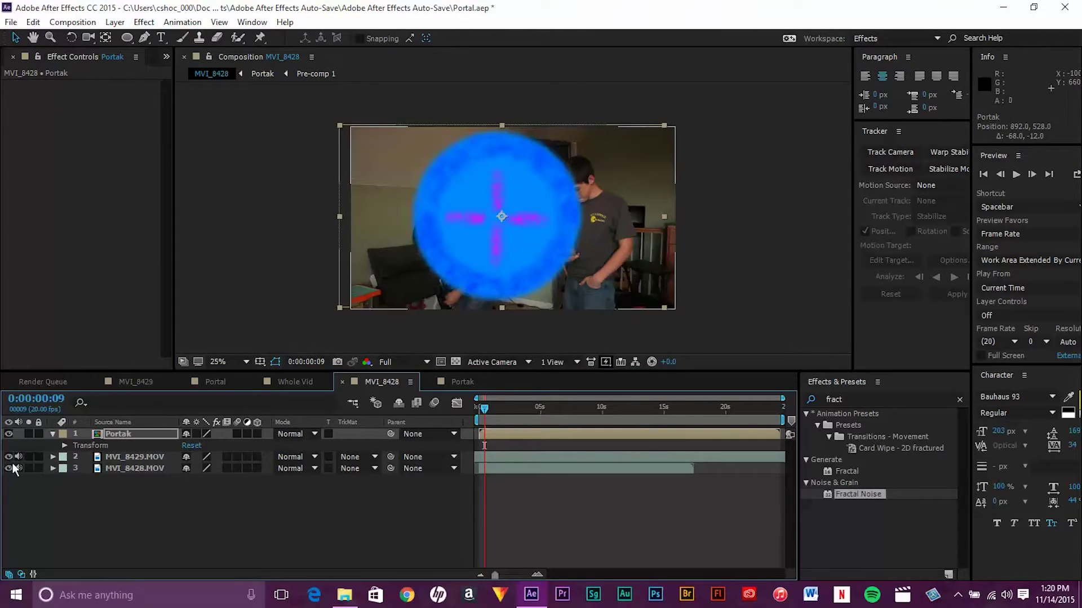
pyautogui.moveTo(521, 214); pyautogui.dragTo(498, 219)
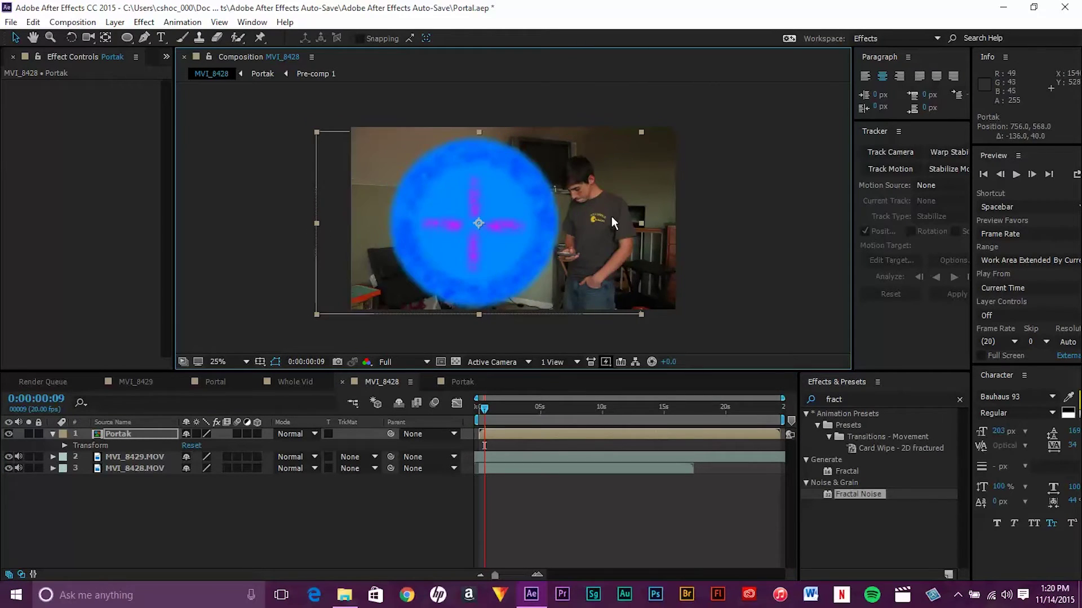
pyautogui.moveTo(642, 224); pyautogui.dragTo(622, 224)
pyautogui.moveTo(479, 134)
pyautogui.mouseDown()
pyautogui.moveTo(479, 106)
pyautogui.moveTo(483, 117)
pyautogui.mouseUp()
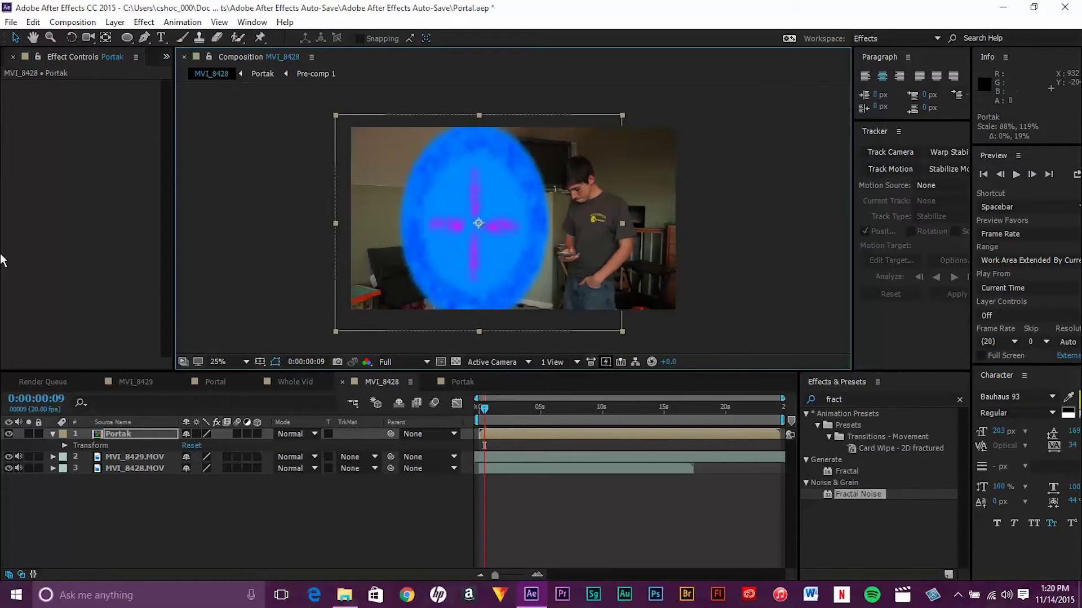
# Compare the footage at 0:00:00:00 with the Portak layer hidden and shown.
pyautogui.click(9, 434)
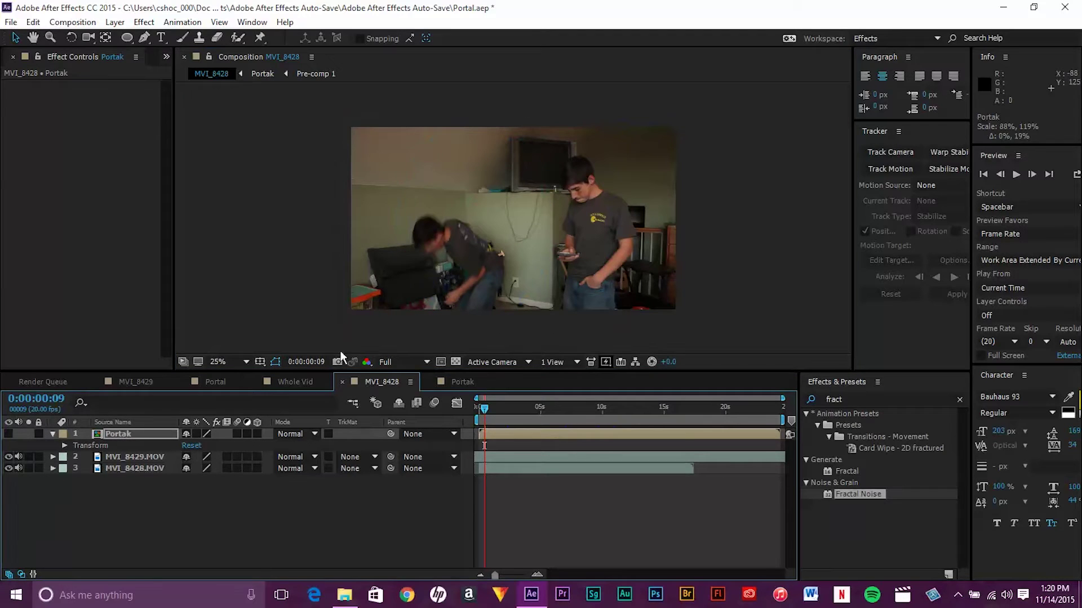
pyautogui.moveTo(488, 414); pyautogui.dragTo(474, 417)
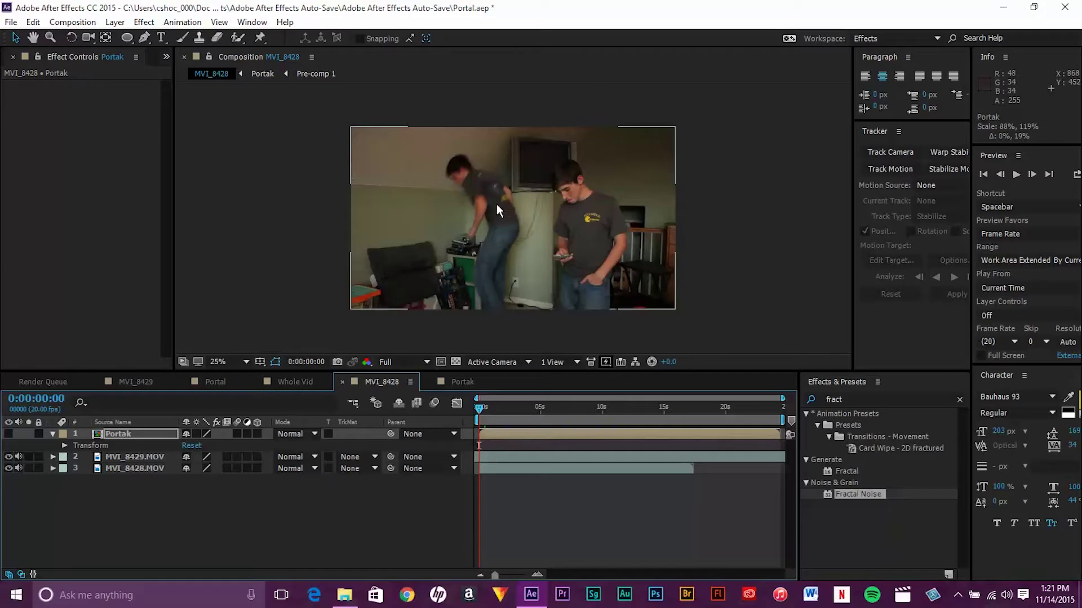
pyautogui.click(10, 434)
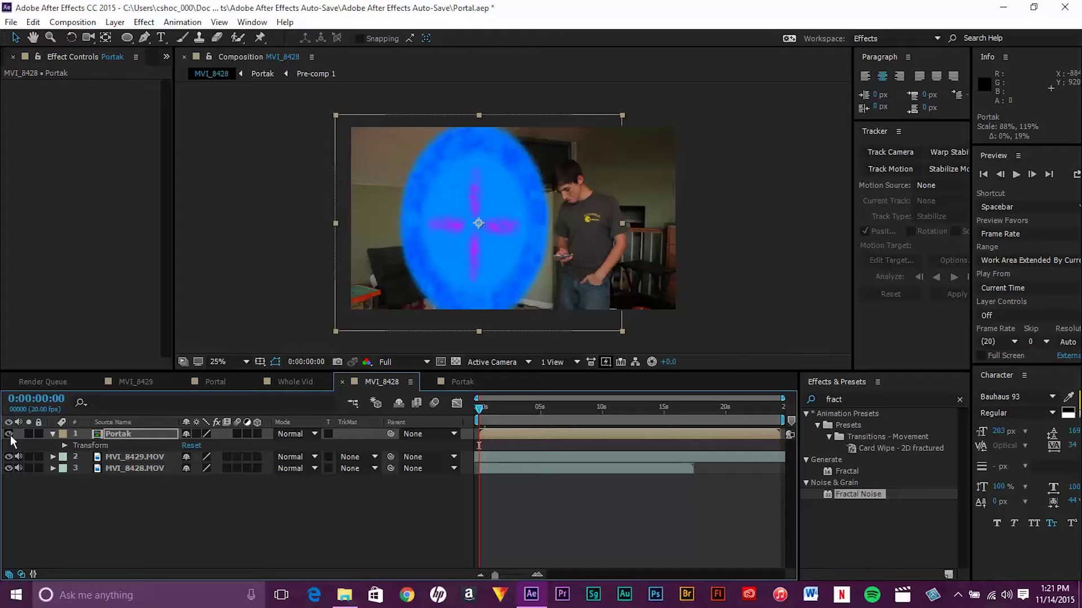
pyautogui.click(9, 435)
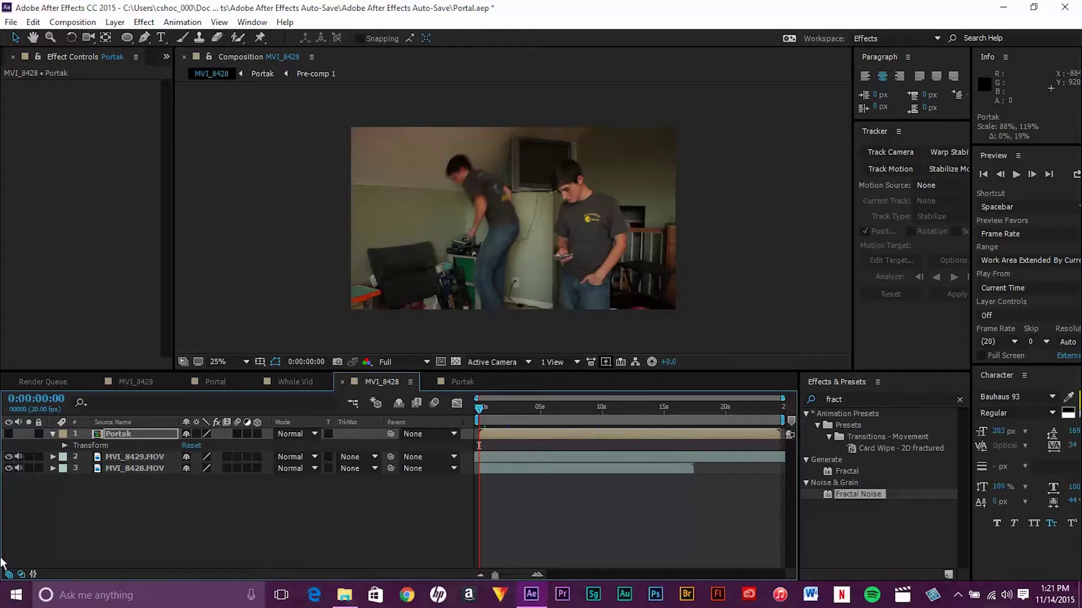
pyautogui.click(126, 436)
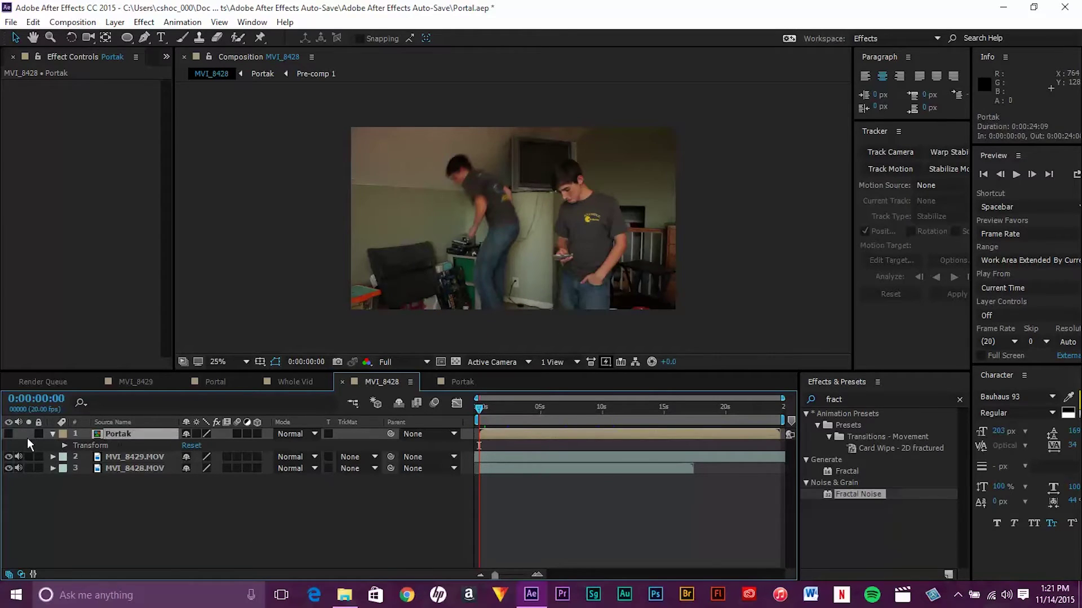
pyautogui.click(8, 434)
# Check the layer order in the Whole Vid composition and place the Portak layer between MVI_8429.MOV and MVI_8428.MOV.
pyautogui.moveTo(136, 433); pyautogui.dragTo(124, 481)
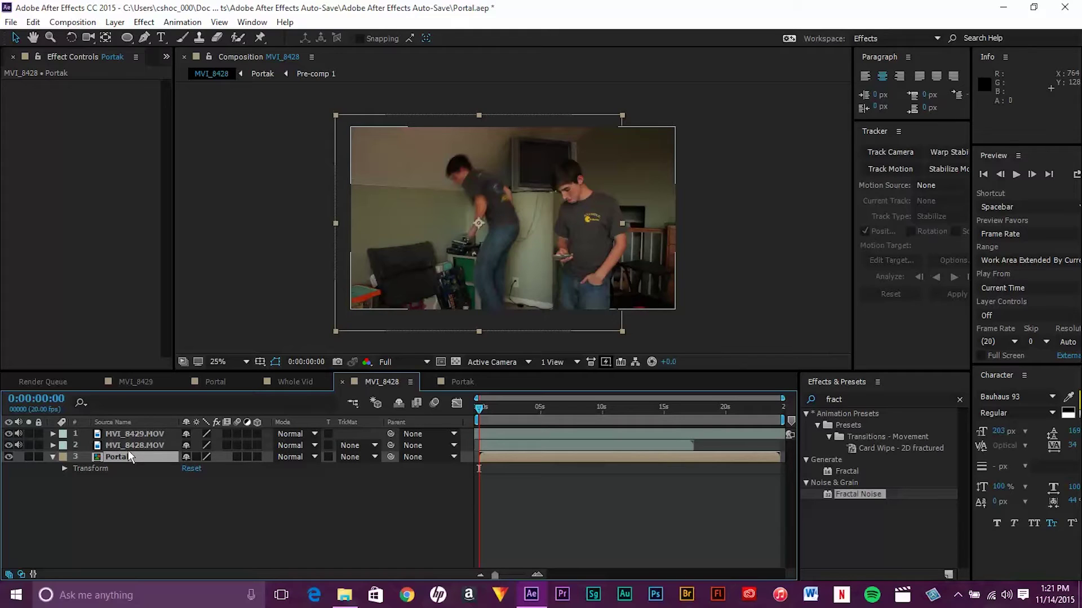
pyautogui.click(151, 384)
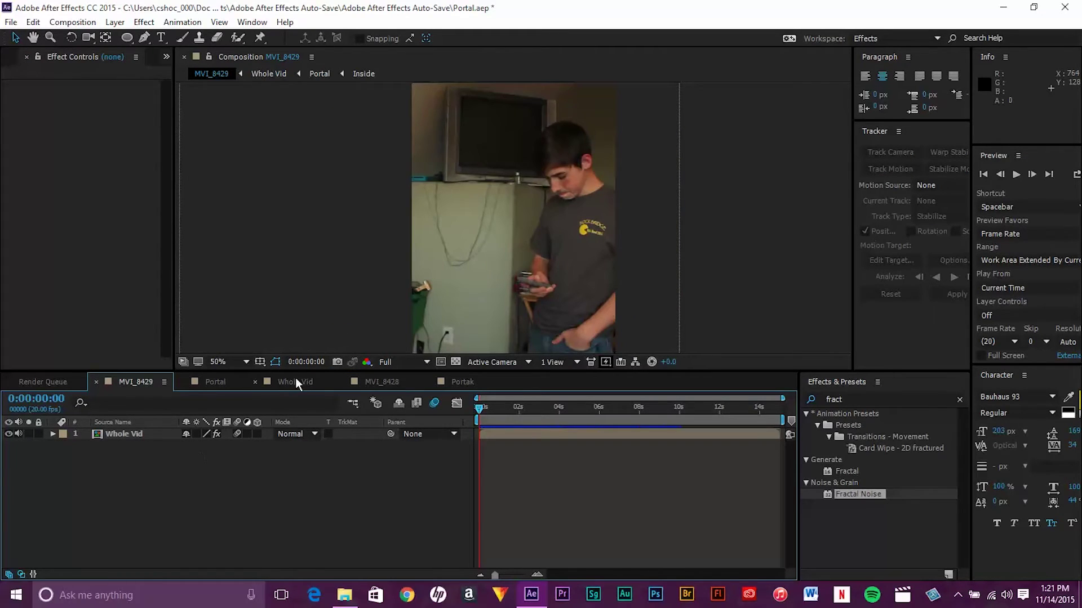
pyautogui.click(297, 384)
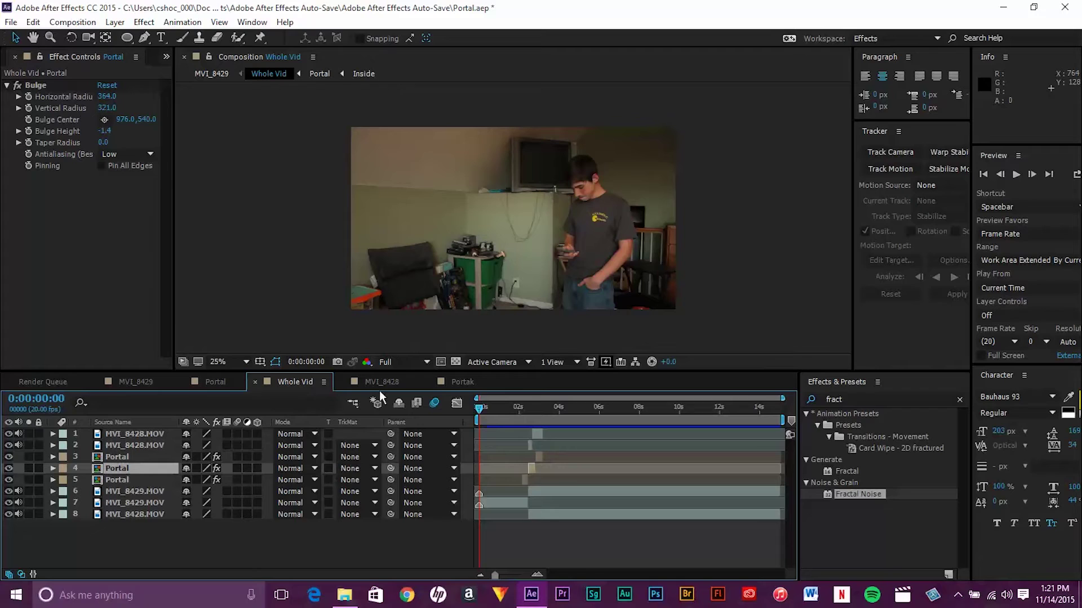
pyautogui.click(443, 382)
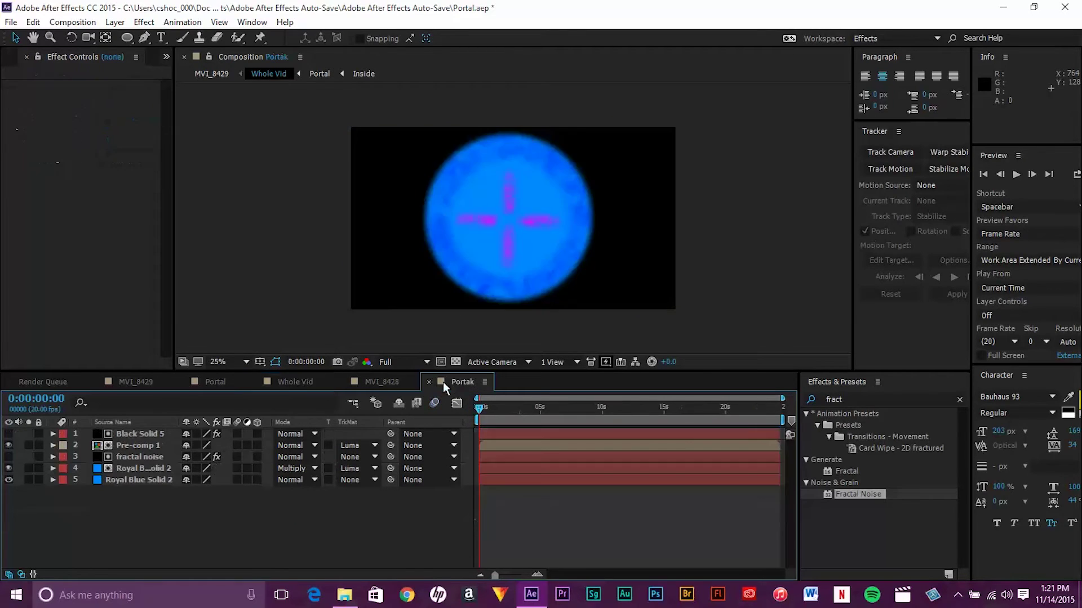
pyautogui.click(374, 385)
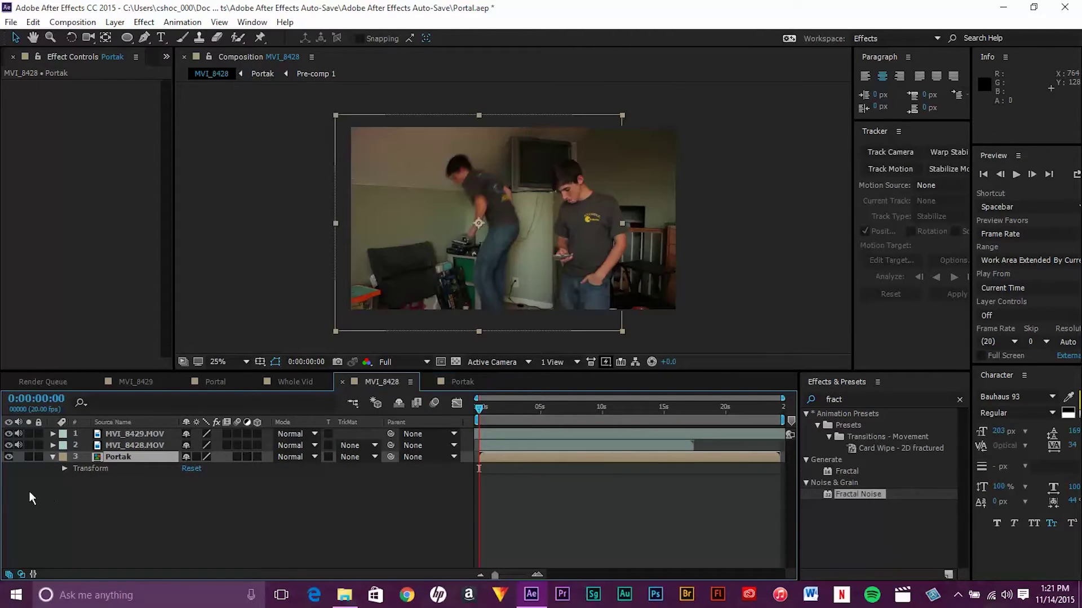
pyautogui.moveTo(137, 455); pyautogui.dragTo(142, 448)
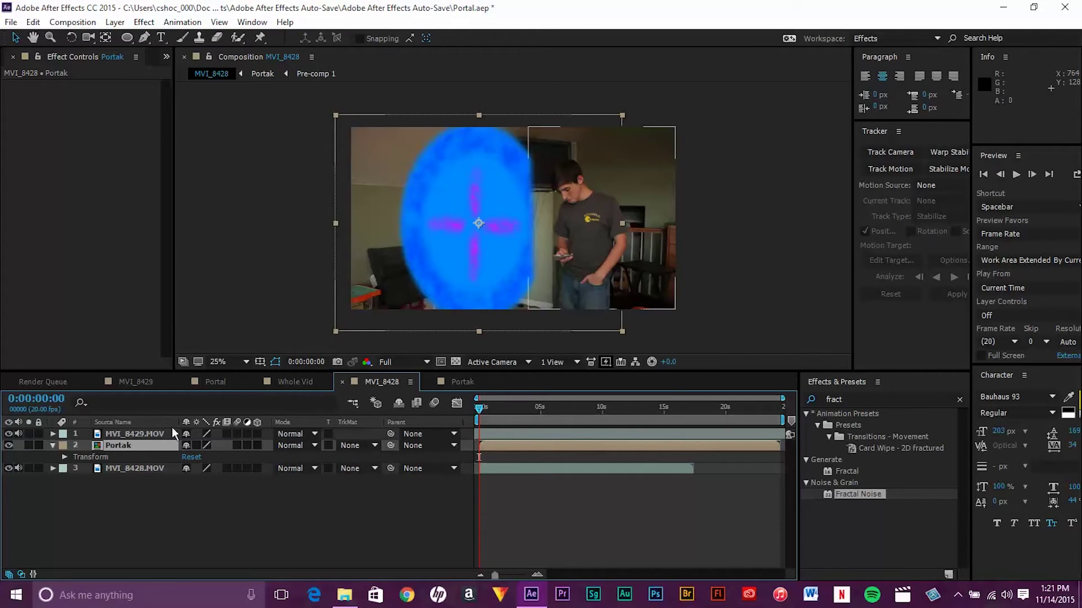
# Reshape the portal-side edge of the MVI_8429.MOV mask toward the standing man so the portal's whole oval is exposed.
pyautogui.click(146, 435)
pyautogui.click(555, 222)
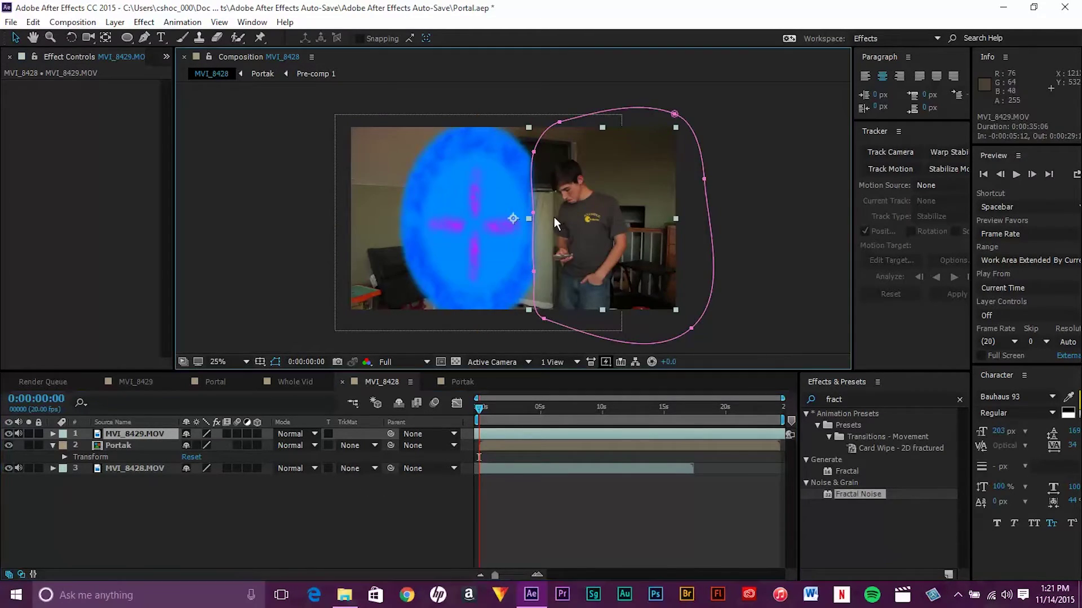
pyautogui.click(534, 214)
pyautogui.moveTo(533, 214); pyautogui.dragTo(549, 214)
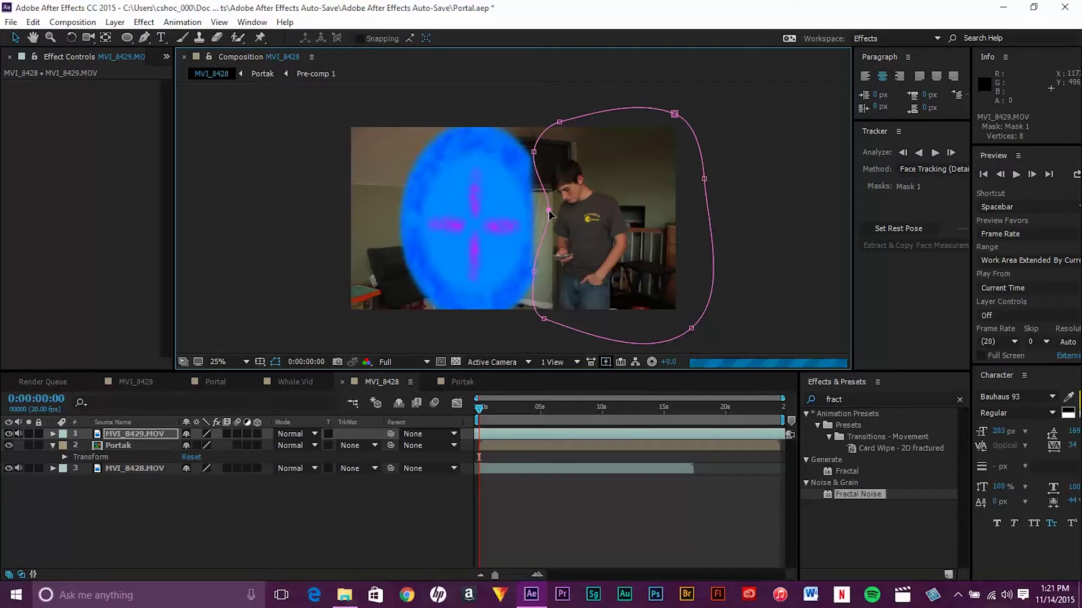
pyautogui.moveTo(534, 152); pyautogui.dragTo(554, 140)
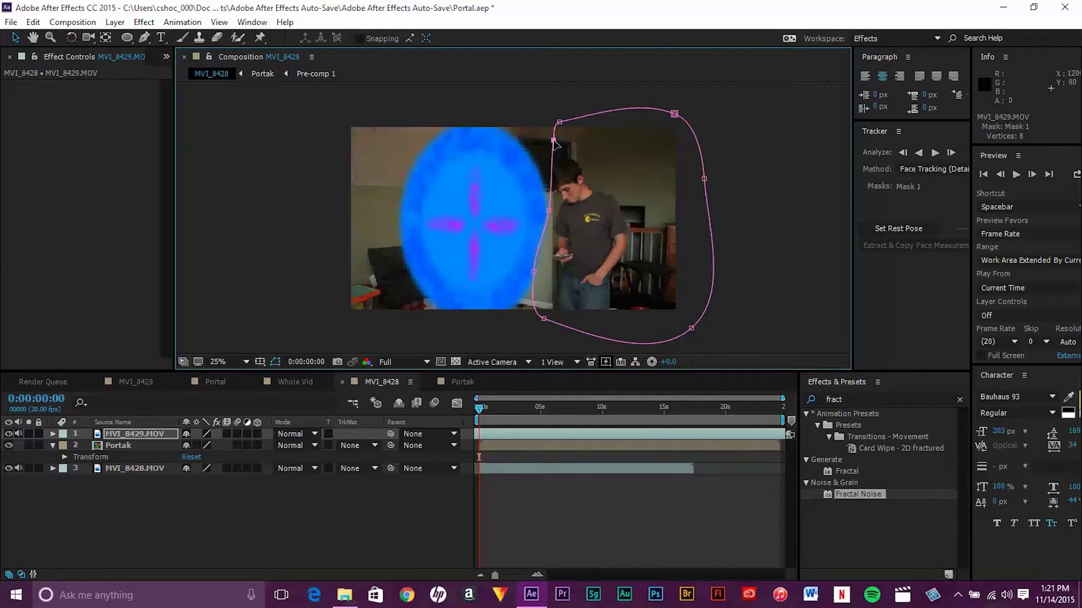
pyautogui.moveTo(549, 210); pyautogui.dragTo(543, 206)
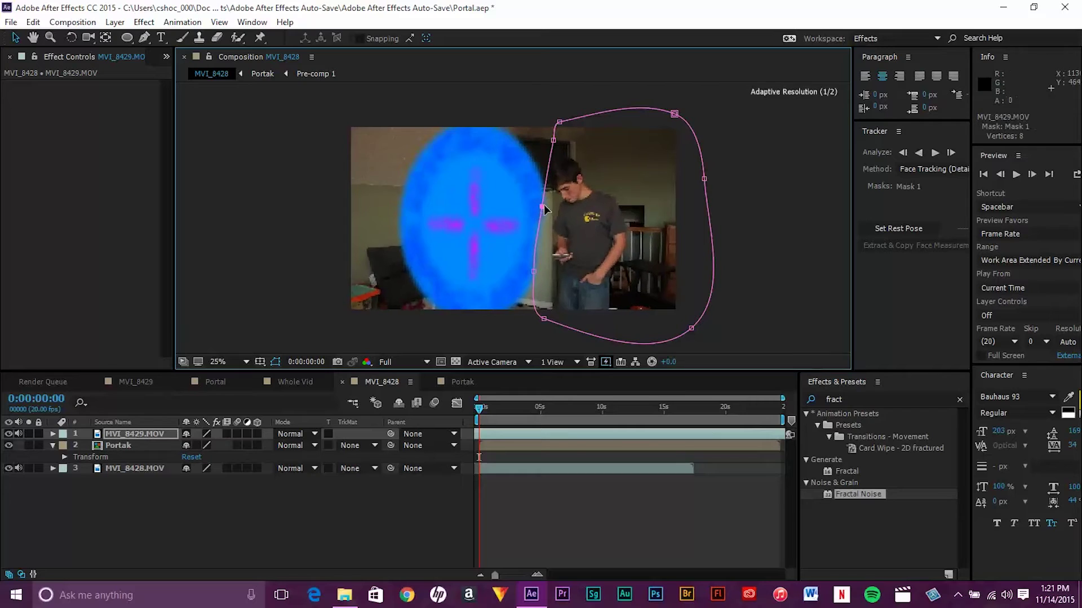
pyautogui.moveTo(534, 271); pyautogui.dragTo(551, 265)
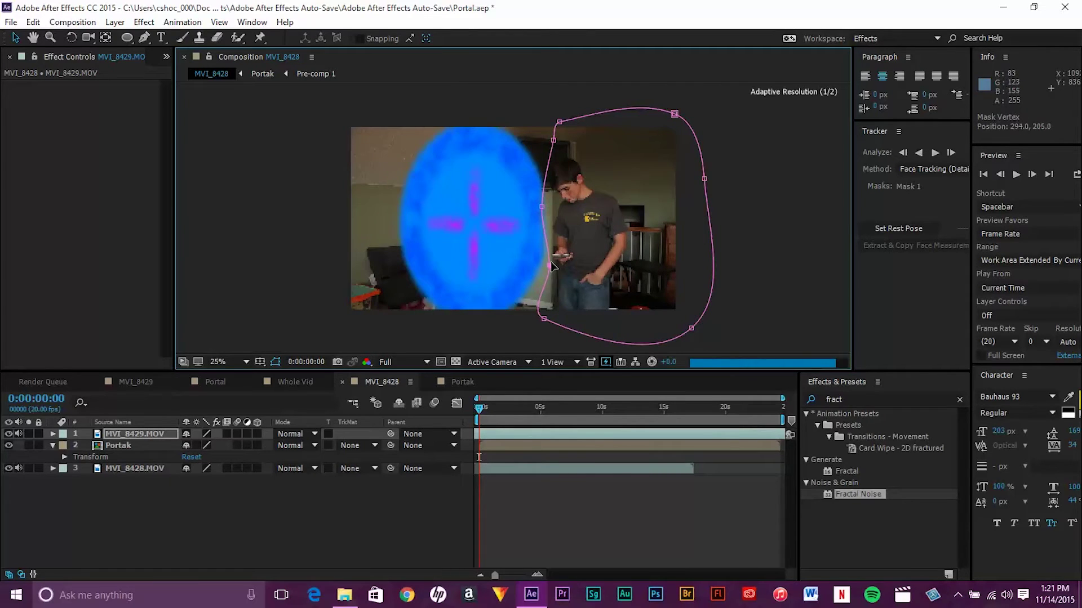
pyautogui.moveTo(542, 207); pyautogui.dragTo(551, 205)
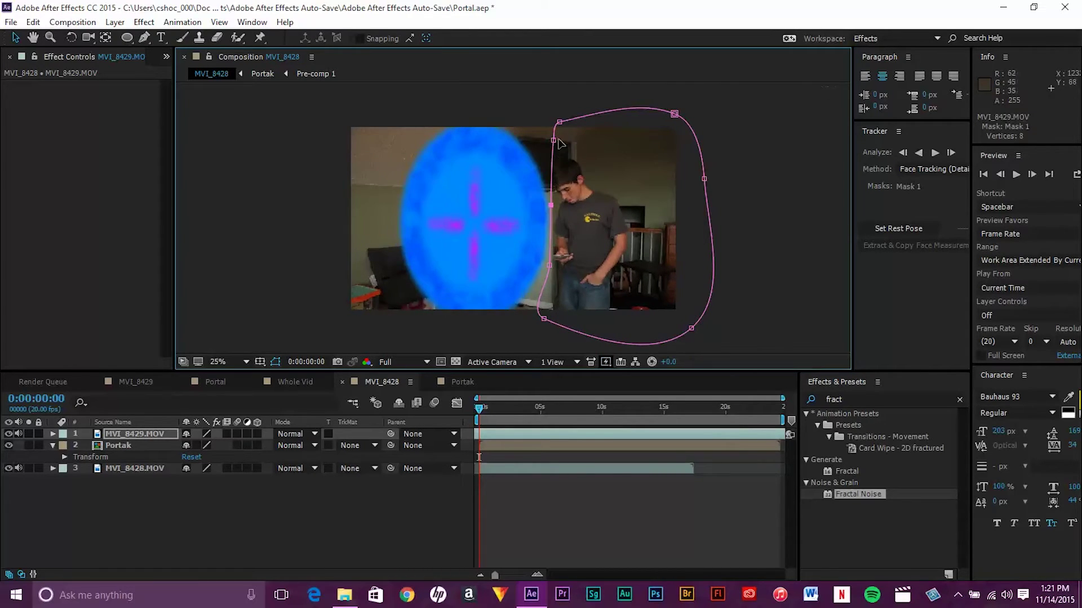
pyautogui.moveTo(553, 140); pyautogui.dragTo(543, 145)
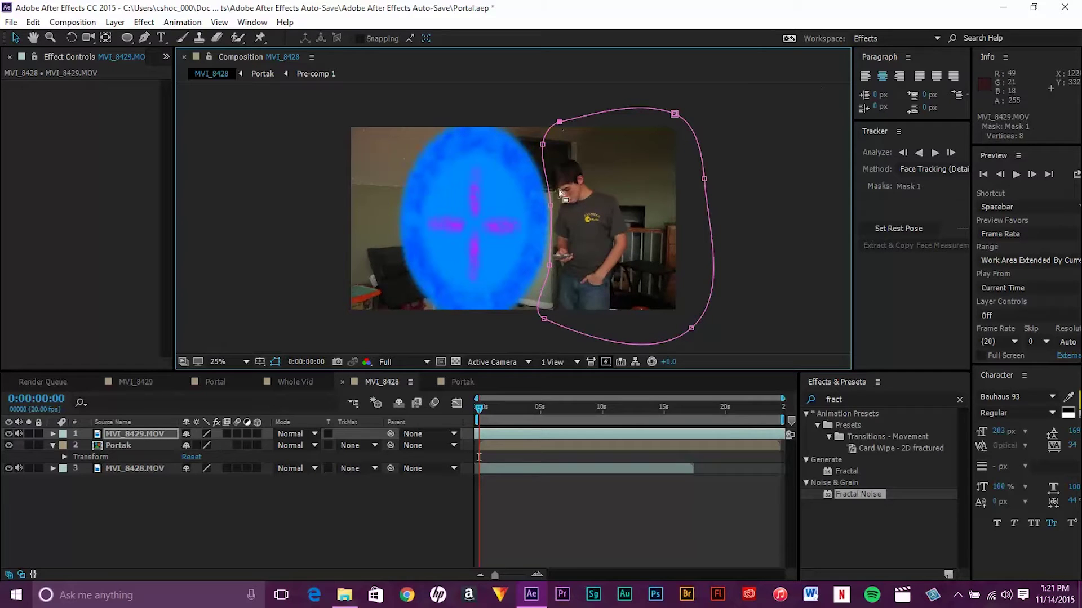
pyautogui.moveTo(551, 205); pyautogui.dragTo(555, 201)
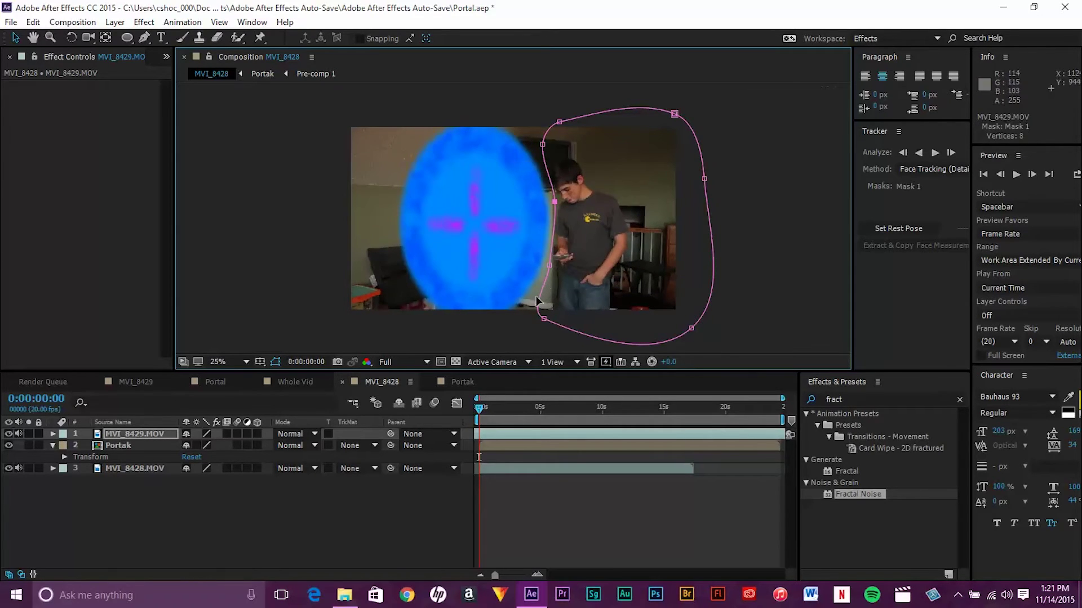
pyautogui.click(400, 519)
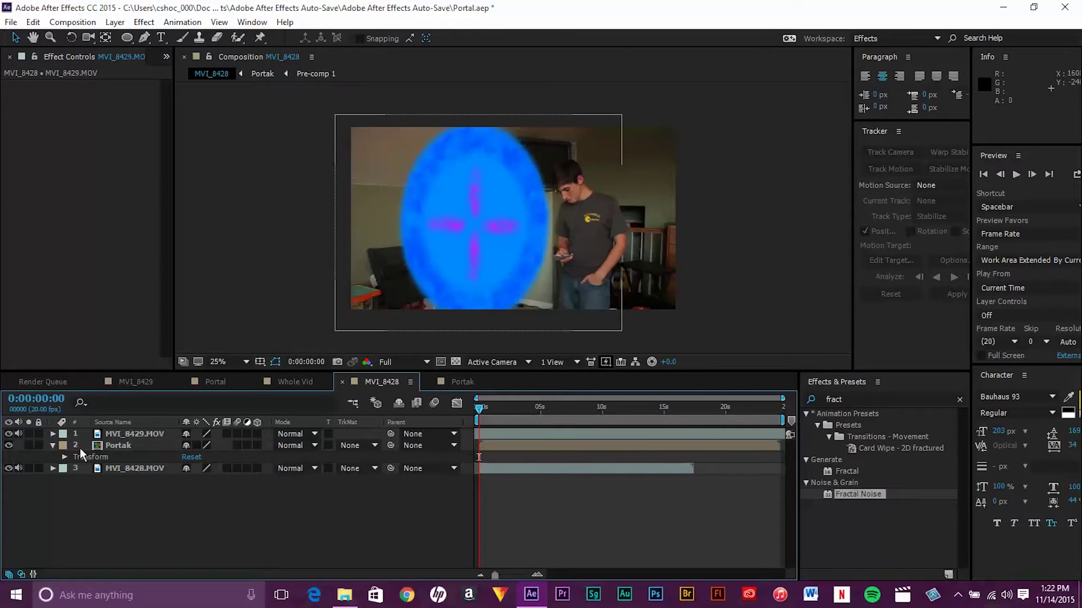
# Inspect the masked MVI_8429.MOV footage in its own layer view, and return to the MVI_8428 composition.
pyautogui.click(122, 434)
pyautogui.doubleClick(122, 434)
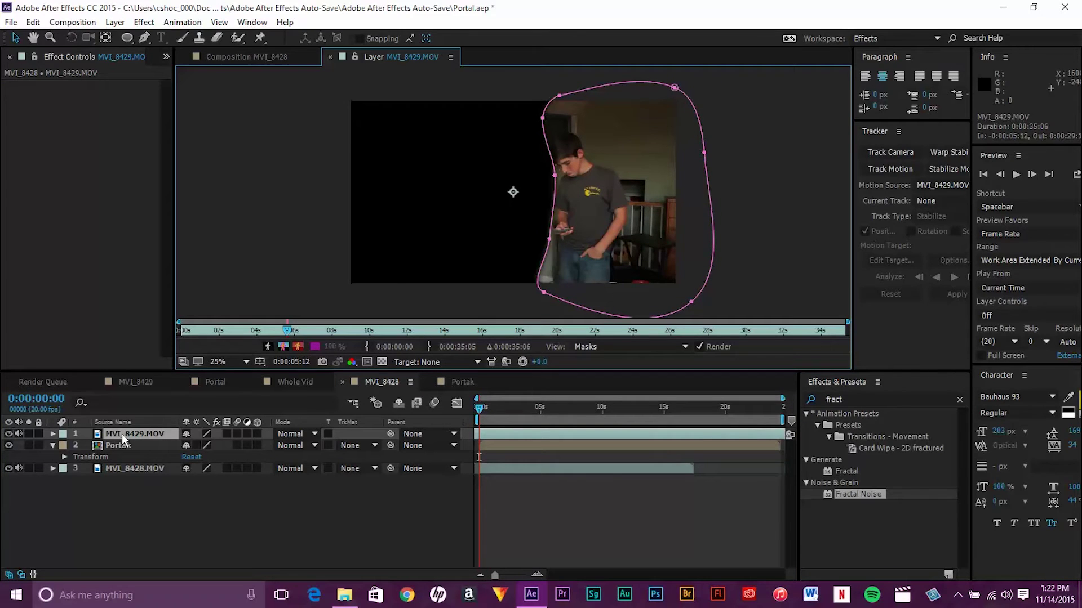
pyautogui.click(330, 57)
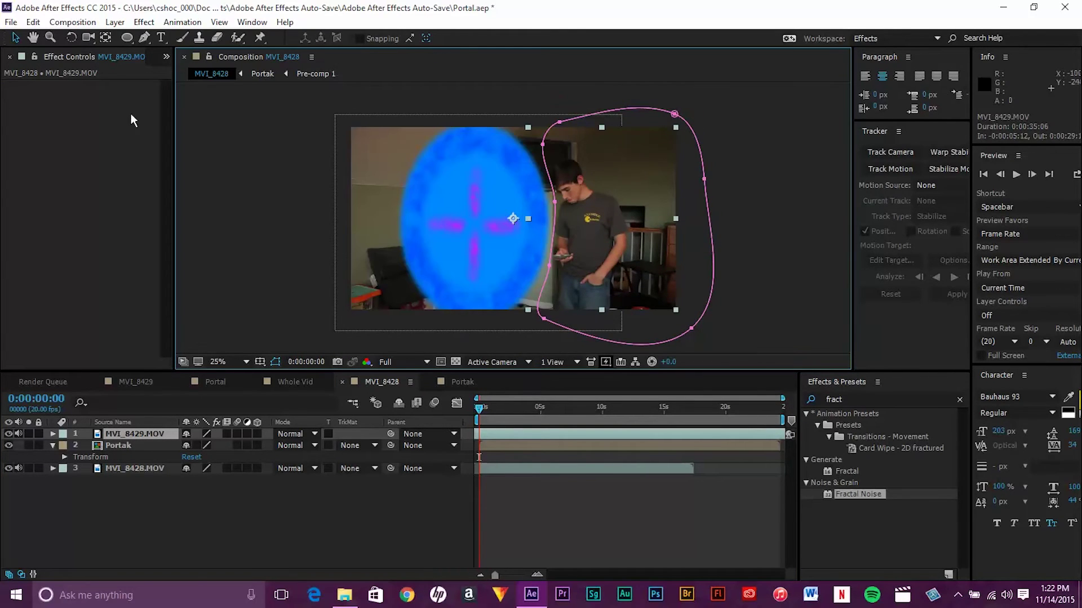
# Duplicate the MVI_8428.MOV layer and move the copy to the top of the layer stack.
pyautogui.click(138, 470)
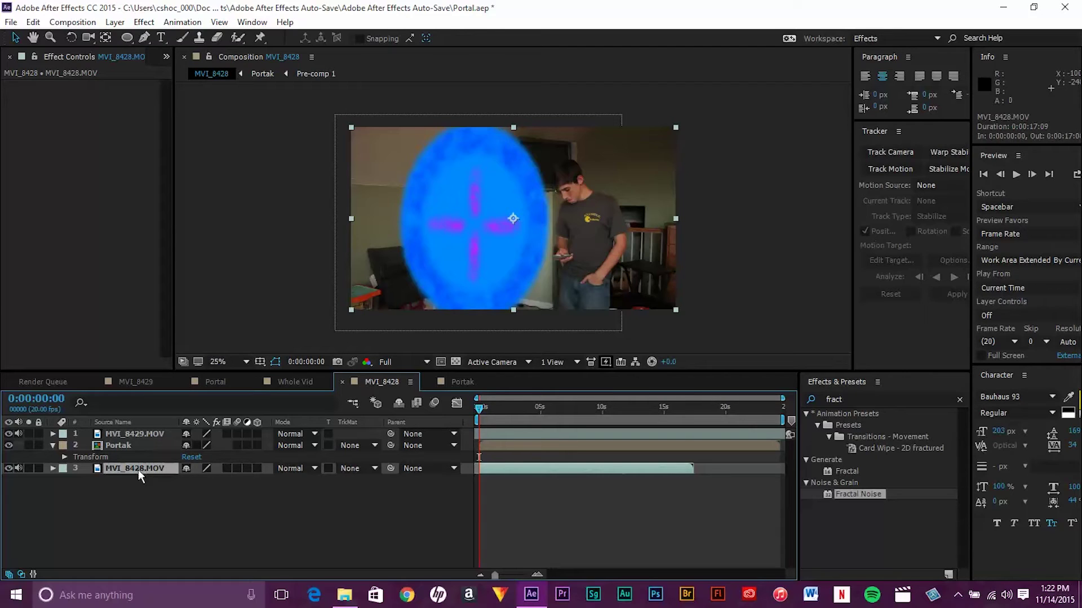
pyautogui.hotkey('ctrl', 'd')
pyautogui.moveTo(138, 470); pyautogui.dragTo(146, 431)
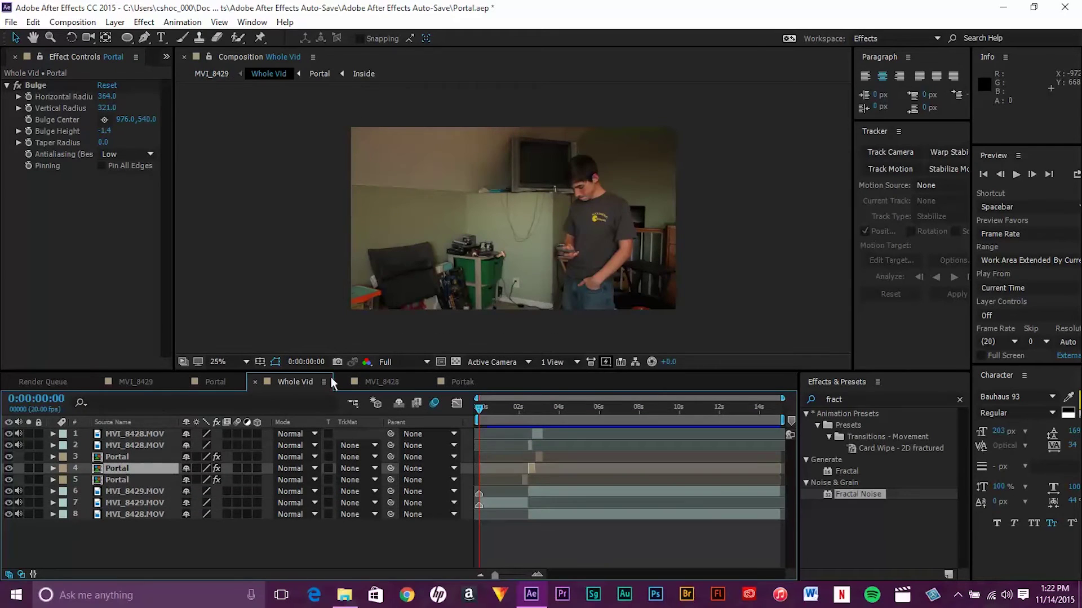
# Step through the Whole Vid composition from 0:00:02:04 to 0:00:03:04 to examine the portal passage, and return to MVI_8428.
pyautogui.moveTo(480, 408); pyautogui.dragTo(524, 408)
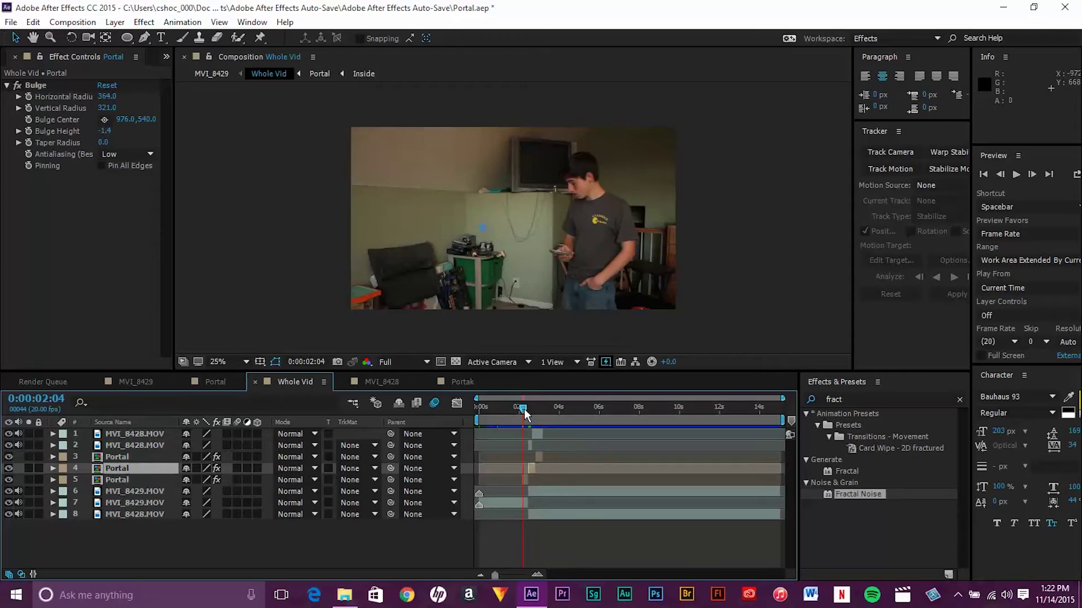
pyautogui.click(1032, 174)
pyautogui.click(1033, 175)
pyautogui.click(1032, 175)
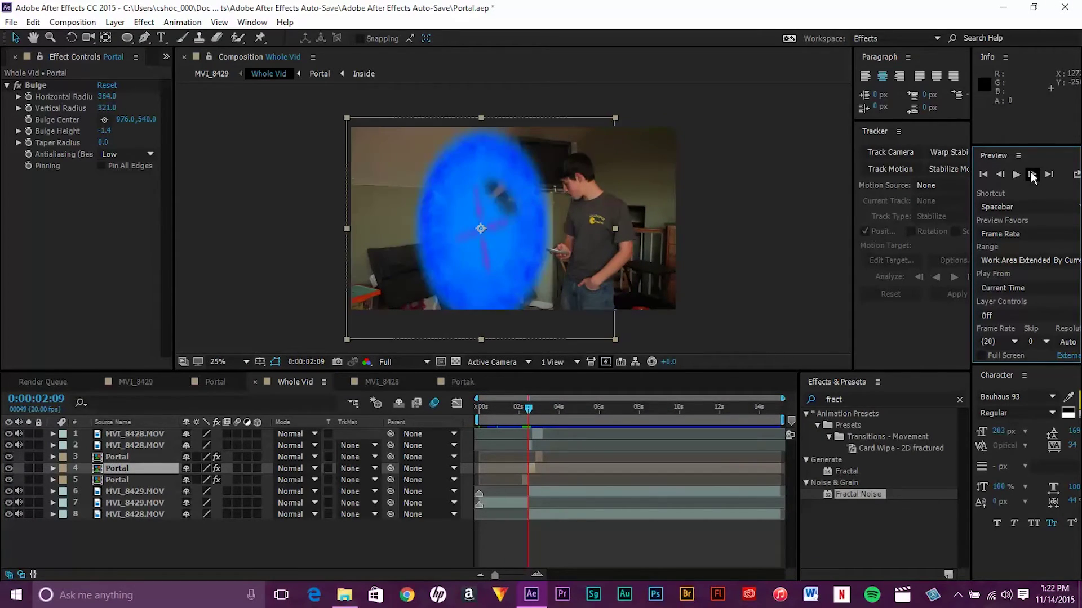
pyautogui.click(1033, 174)
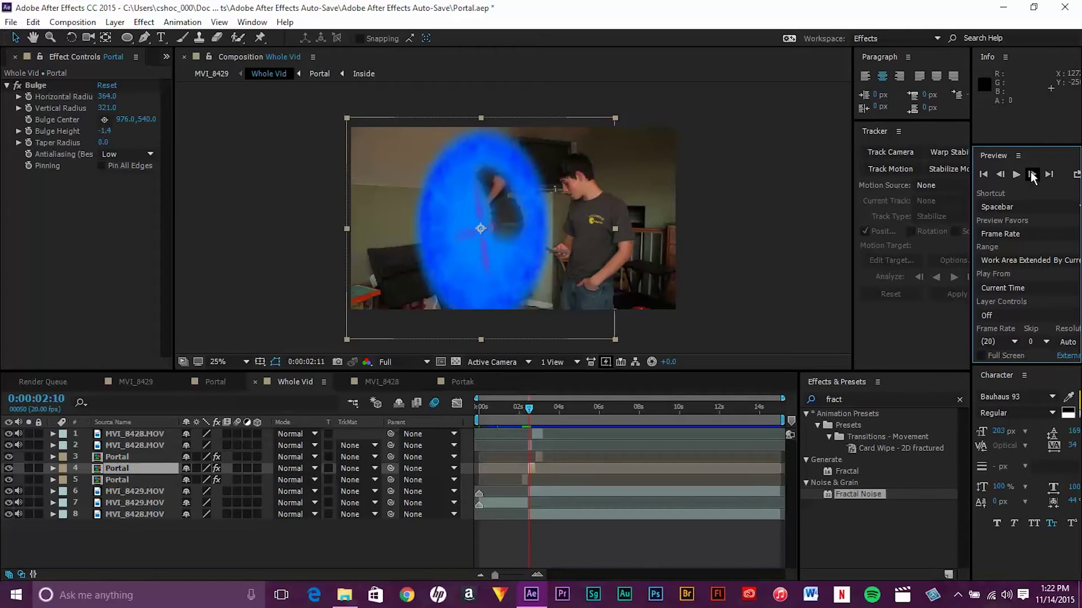
pyautogui.click(1033, 174)
pyautogui.click(1033, 175)
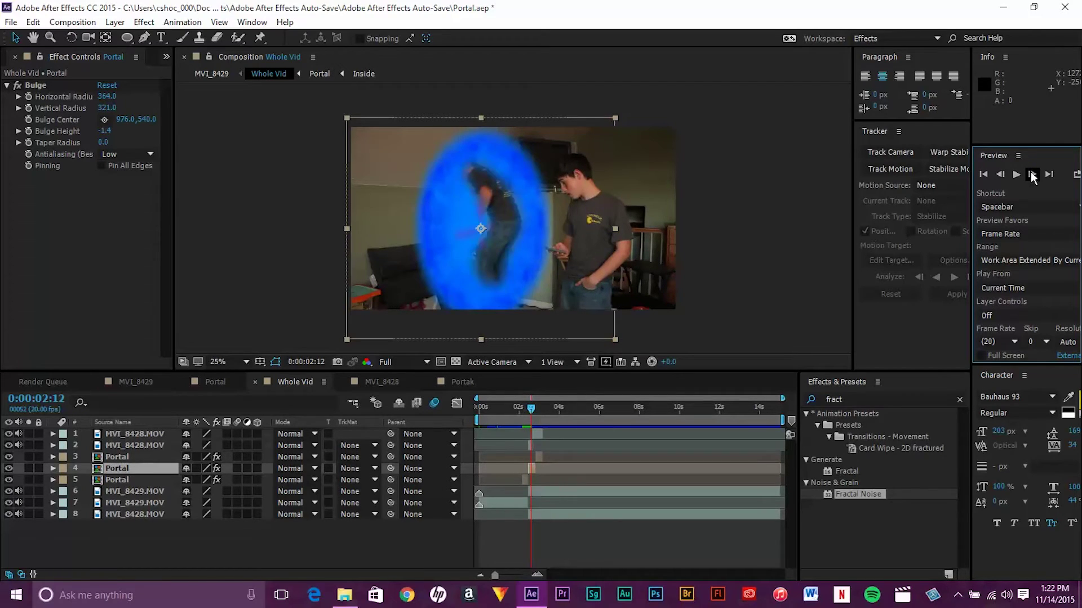
pyautogui.click(1032, 175)
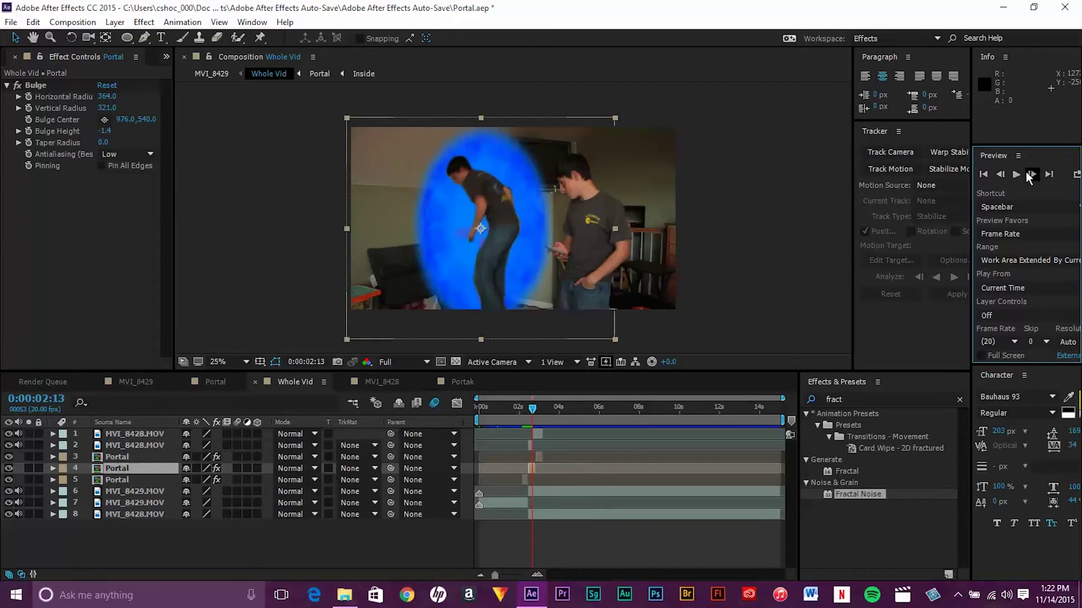
pyautogui.click(1026, 173)
pyautogui.click(1026, 172)
pyautogui.click(1026, 171)
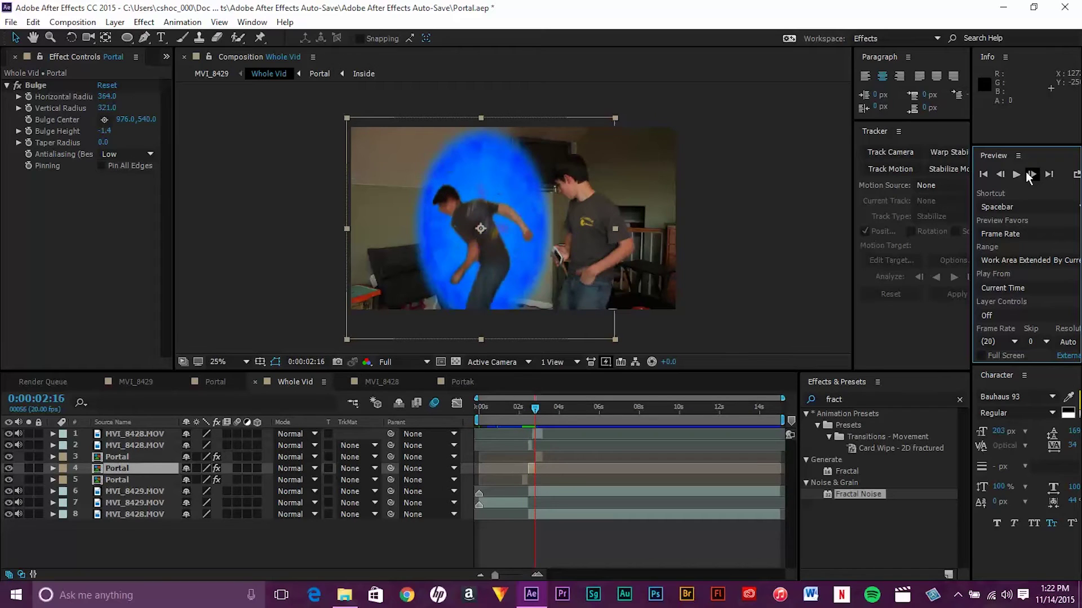
pyautogui.click(1025, 171)
pyautogui.click(1025, 172)
pyautogui.click(1025, 172)
pyautogui.click(1025, 172)
pyautogui.click(1025, 172)
pyautogui.click(1025, 171)
pyautogui.click(1025, 171)
pyautogui.click(1026, 171)
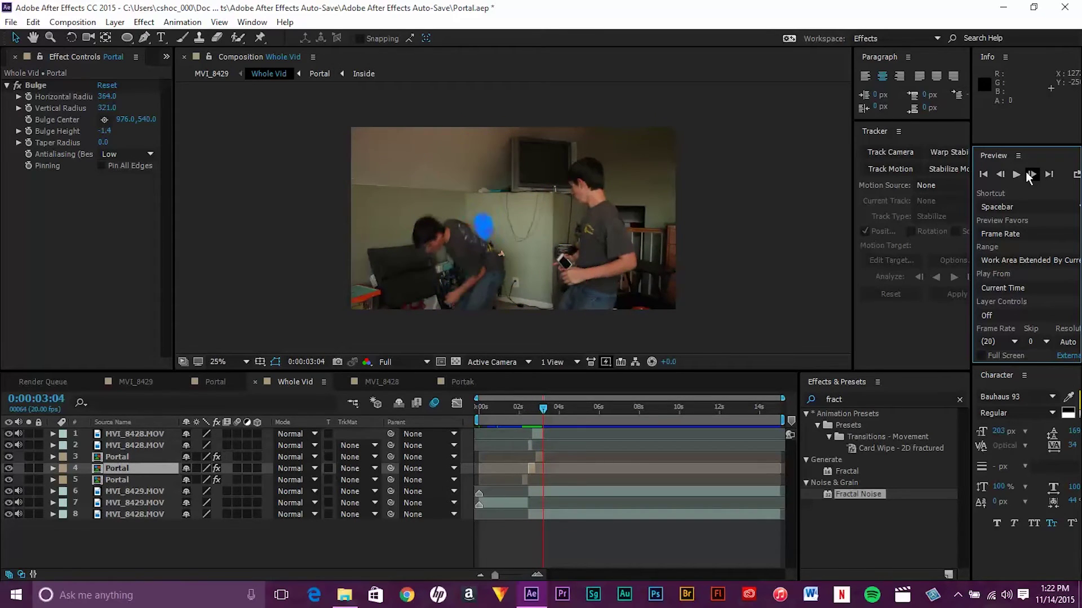
pyautogui.click(458, 383)
pyautogui.click(386, 384)
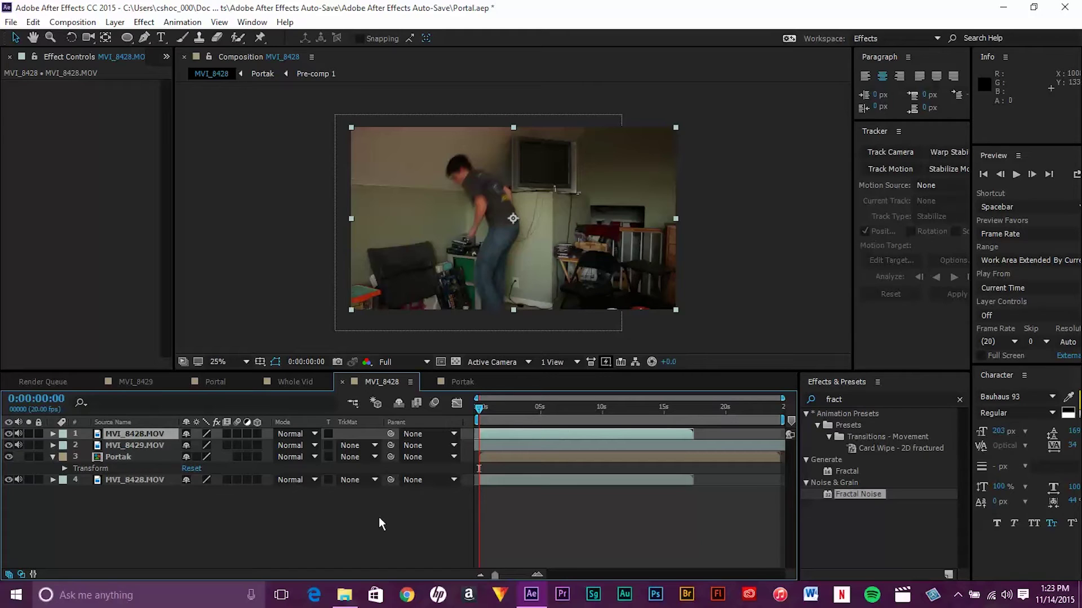
# Hide the upper MVI_8428.MOV and MVI_8429.MOV layers, and check the Portak layer with the bottom footage hidden and shown.
pyautogui.click(8, 445)
pyautogui.click(8, 434)
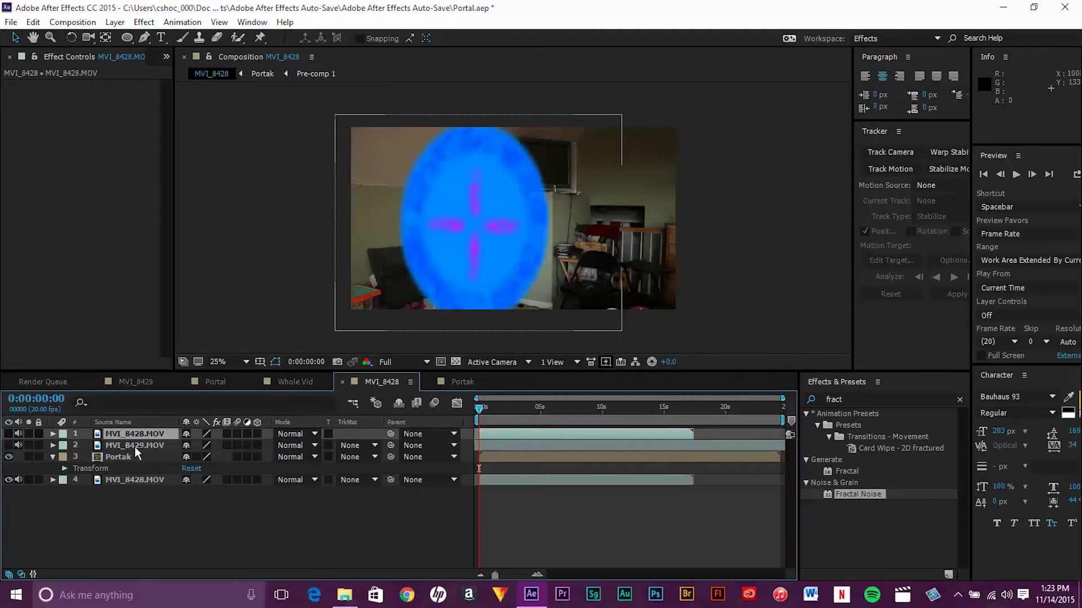
pyautogui.click(145, 457)
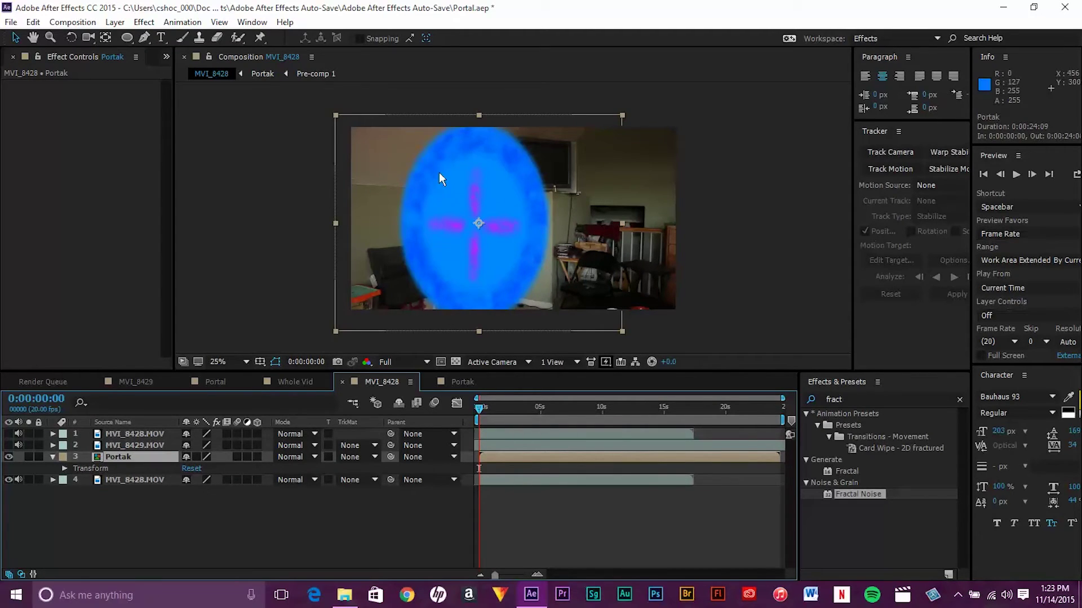
pyautogui.click(8, 480)
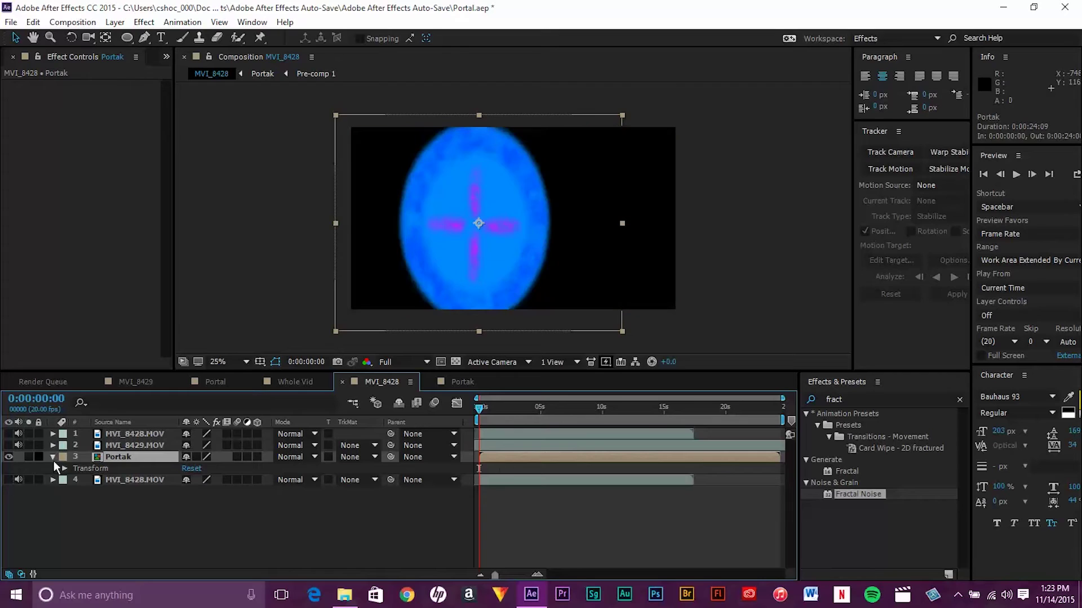
pyautogui.click(8, 479)
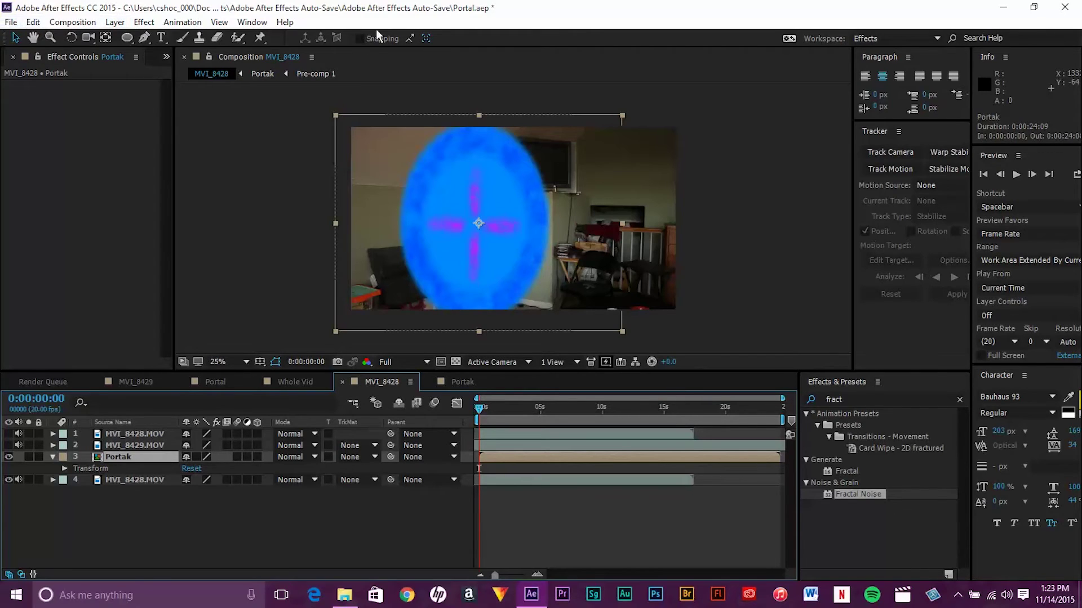
# Draw a closed nine-point RotoBezier mask around the blue oval on the Portak layer.
pyautogui.click(144, 37)
pyautogui.click(419, 319)
pyautogui.click(401, 281)
pyautogui.click(393, 205)
pyautogui.click(410, 137)
pyautogui.click(460, 114)
pyautogui.click(522, 121)
pyautogui.click(544, 154)
pyautogui.click(565, 228)
pyautogui.click(533, 309)
pyautogui.click(420, 319)
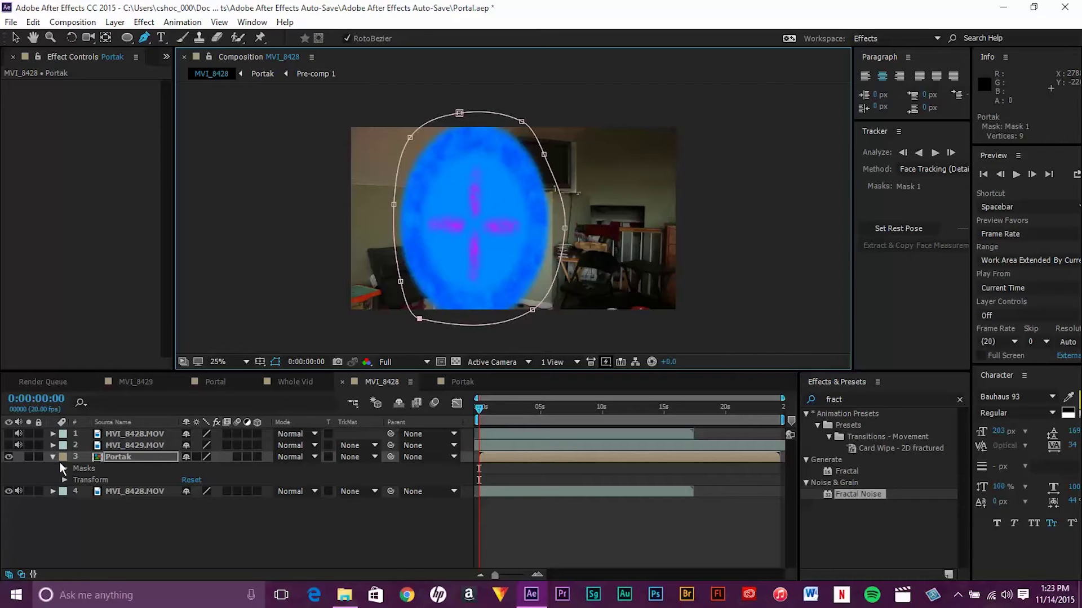
# Keyframe the Mask Path of Mask 1 on the Portak layer at 0:00:00:00.
pyautogui.click(64, 469)
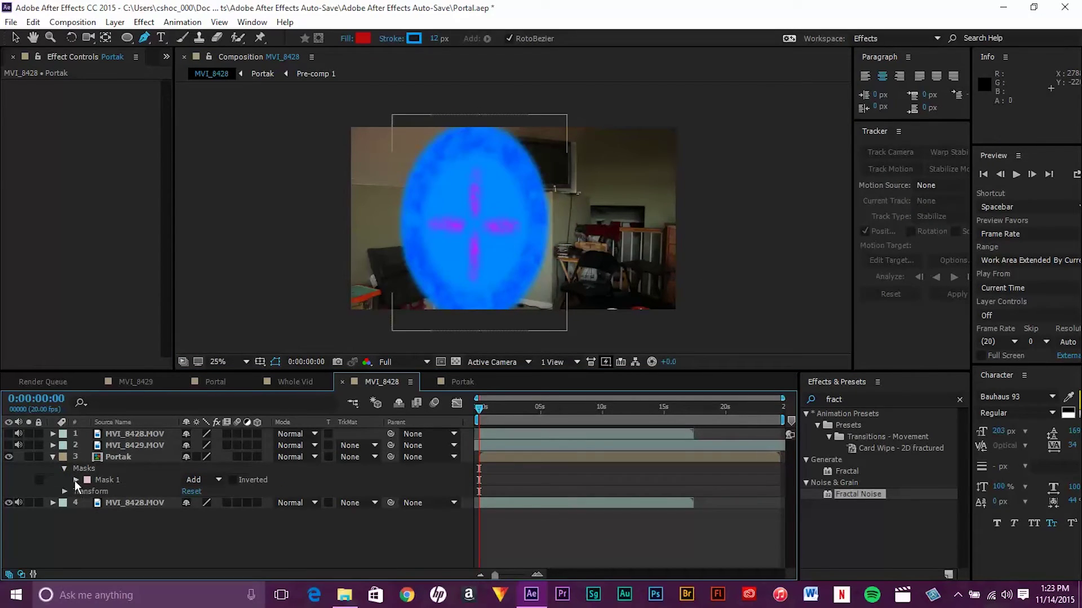
pyautogui.click(75, 480)
pyautogui.click(97, 492)
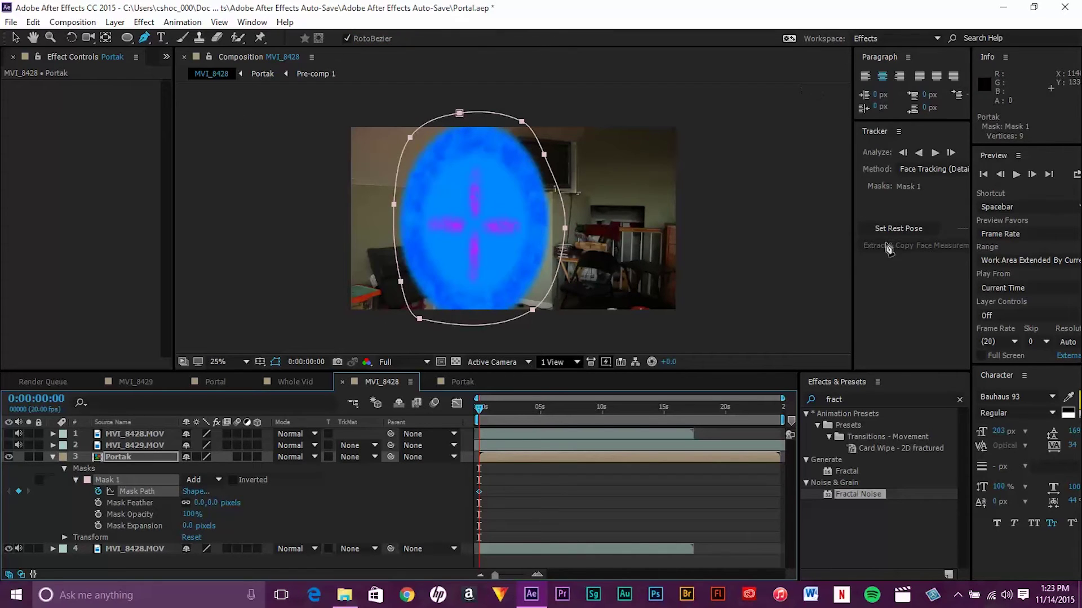
# At 0:00:00:17, collapse all nine vertices of Mask 1 on the Portak layer onto a single point at the portal's centre.
pyautogui.click(1032, 175)
pyautogui.click(1033, 174)
pyautogui.click(1033, 174)
pyautogui.click(1033, 175)
pyautogui.click(1032, 174)
pyautogui.click(1033, 175)
pyautogui.click(1032, 175)
pyautogui.click(1033, 175)
pyautogui.click(1033, 174)
pyautogui.click(1033, 175)
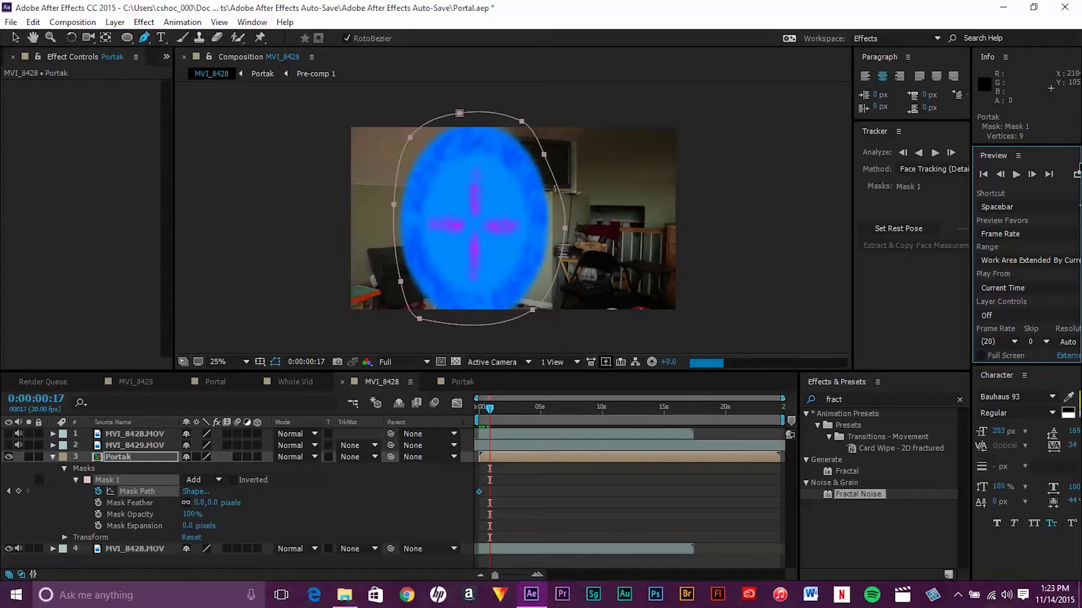
pyautogui.click(459, 116)
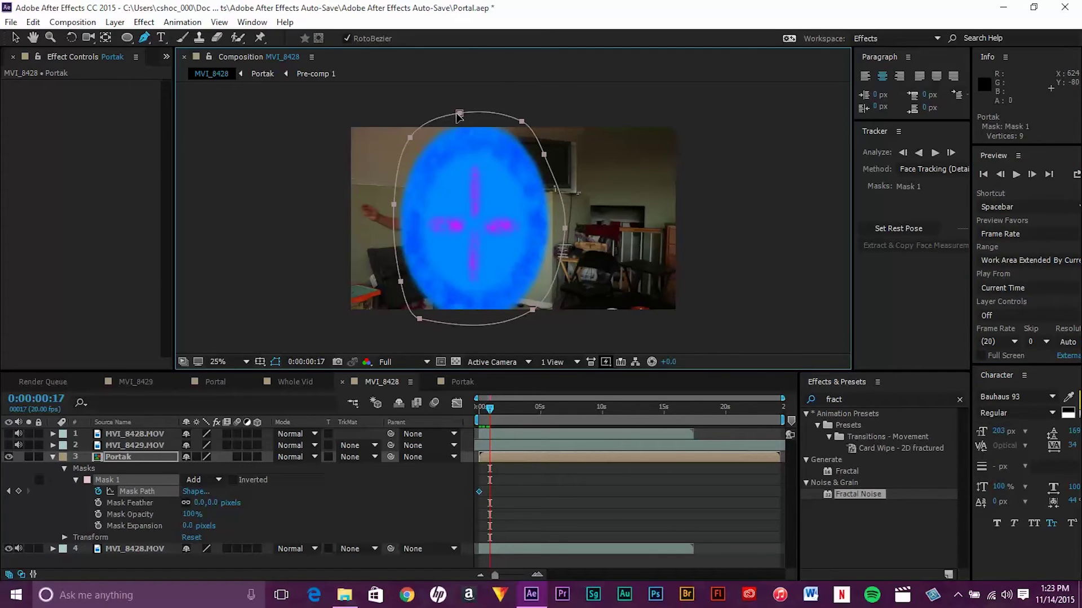
pyautogui.moveTo(459, 116); pyautogui.dragTo(475, 217)
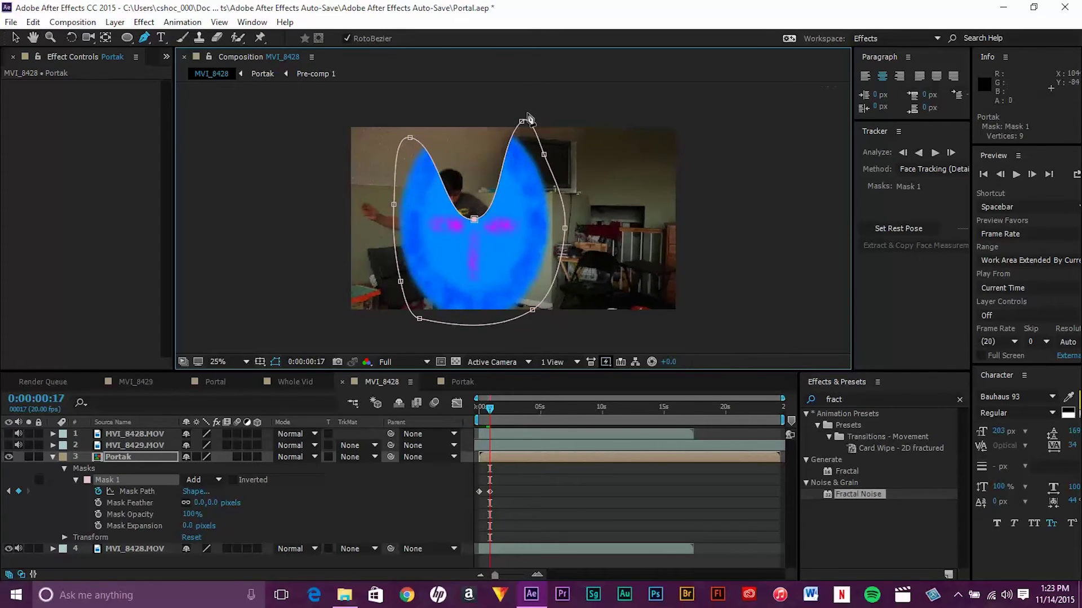
pyautogui.moveTo(523, 121); pyautogui.dragTo(475, 218)
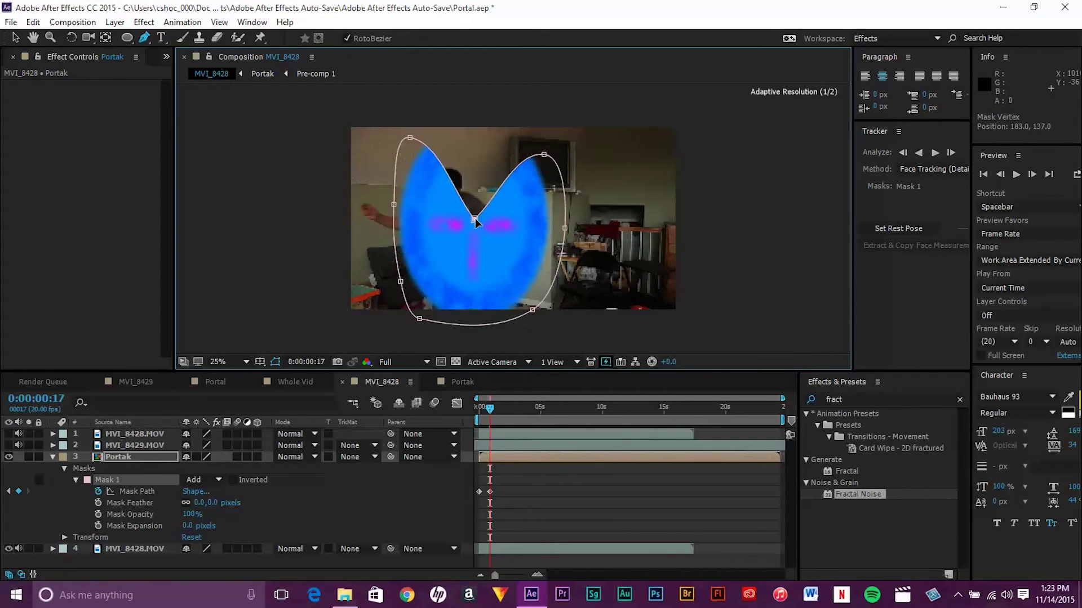
pyautogui.moveTo(544, 156); pyautogui.dragTo(475, 220)
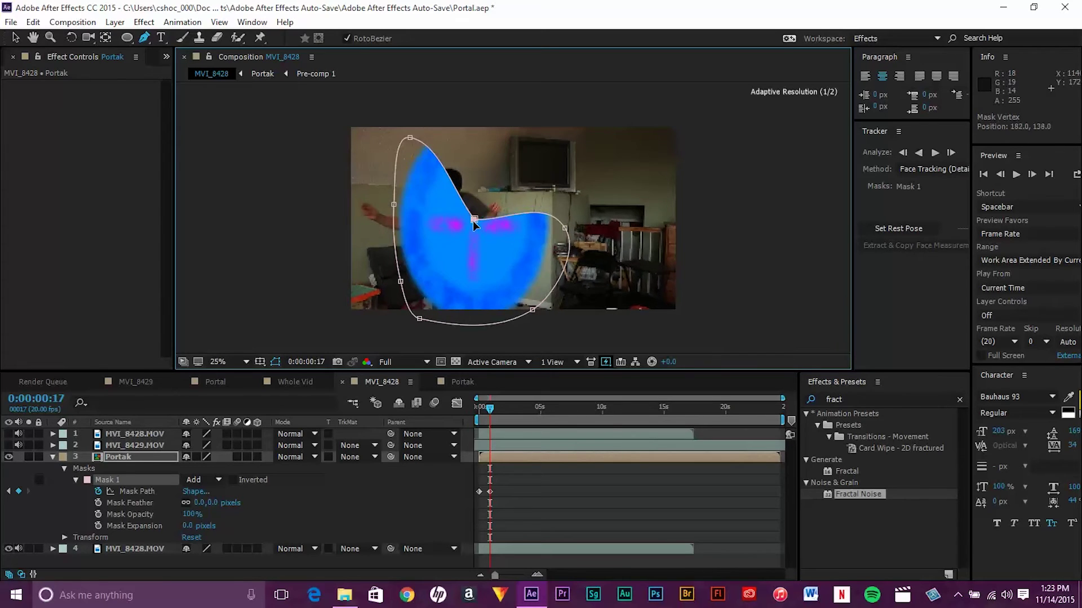
pyautogui.moveTo(566, 228); pyautogui.dragTo(475, 220)
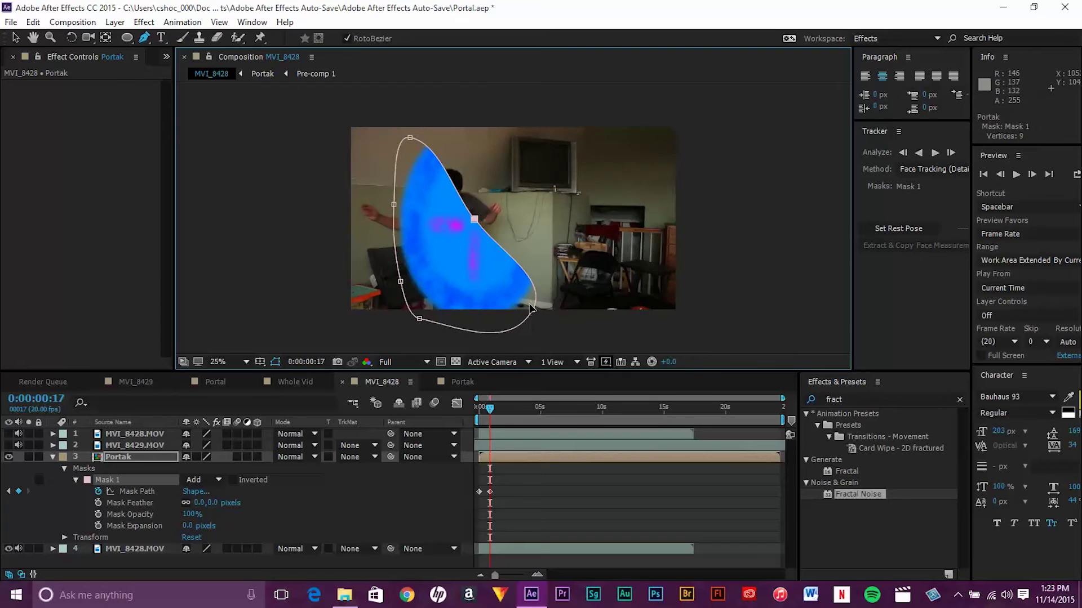
pyautogui.moveTo(532, 309); pyautogui.dragTo(474, 219)
pyautogui.moveTo(419, 320); pyautogui.dragTo(475, 218)
pyautogui.moveTo(400, 281); pyautogui.dragTo(475, 218)
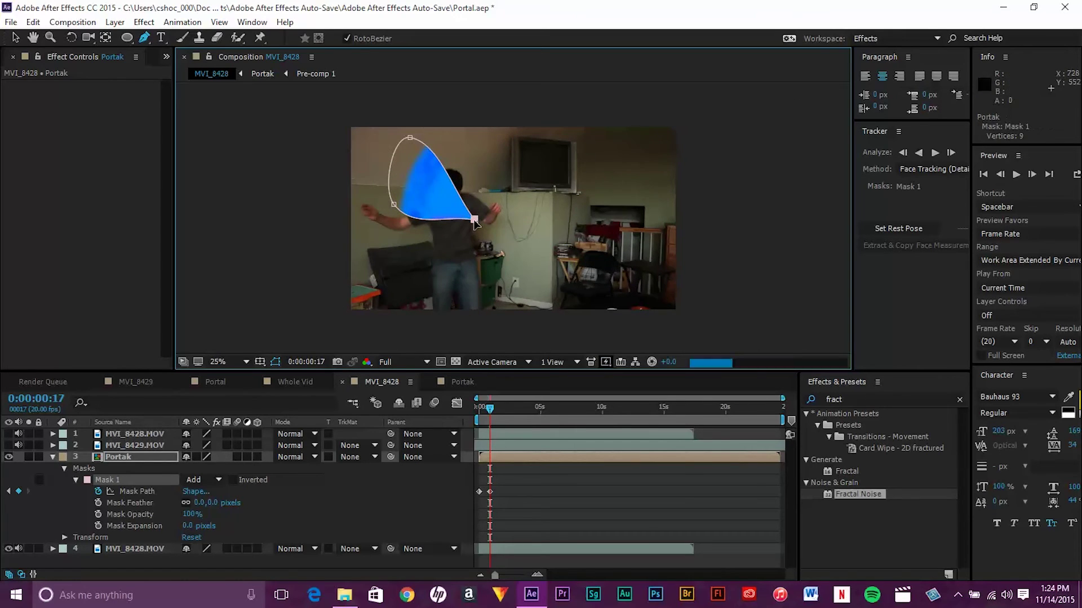
pyautogui.moveTo(394, 205); pyautogui.dragTo(474, 219)
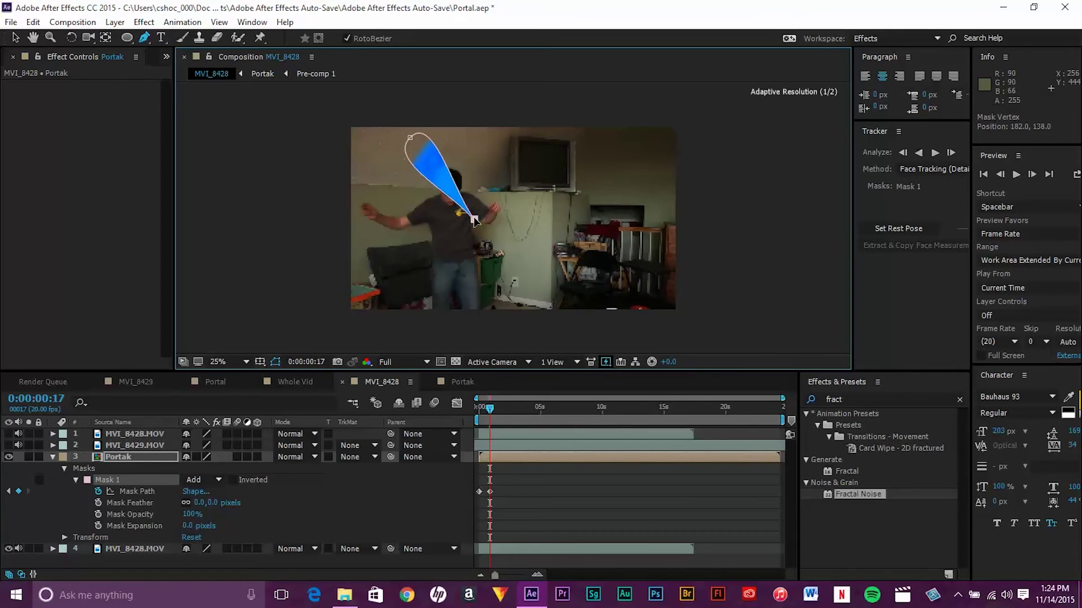
pyautogui.moveTo(410, 138); pyautogui.dragTo(413, 138)
pyautogui.moveTo(459, 168); pyautogui.dragTo(475, 220)
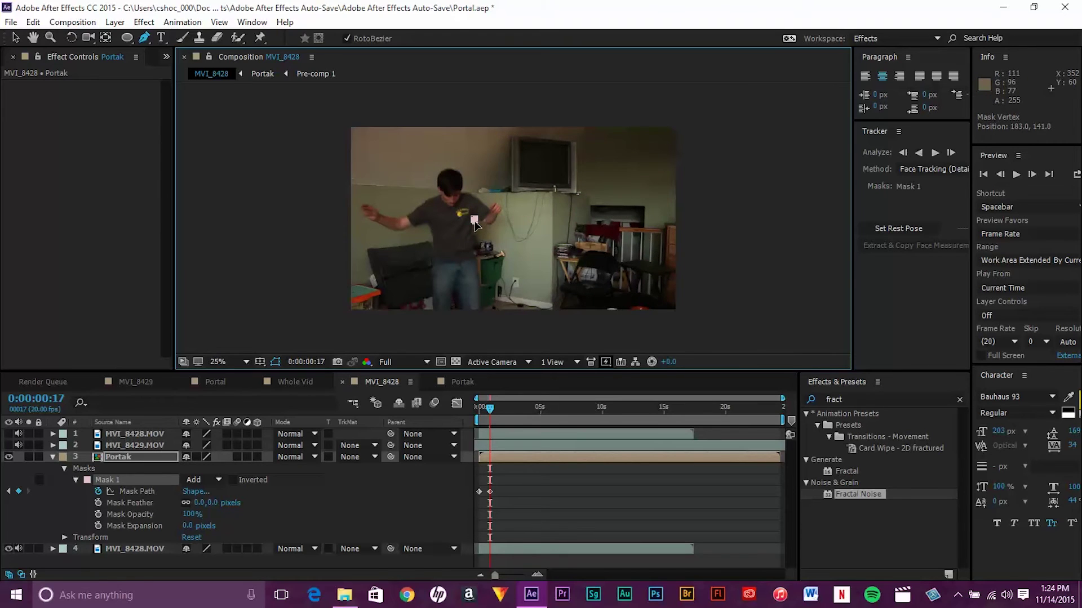
pyautogui.click(52, 457)
pyautogui.click(173, 517)
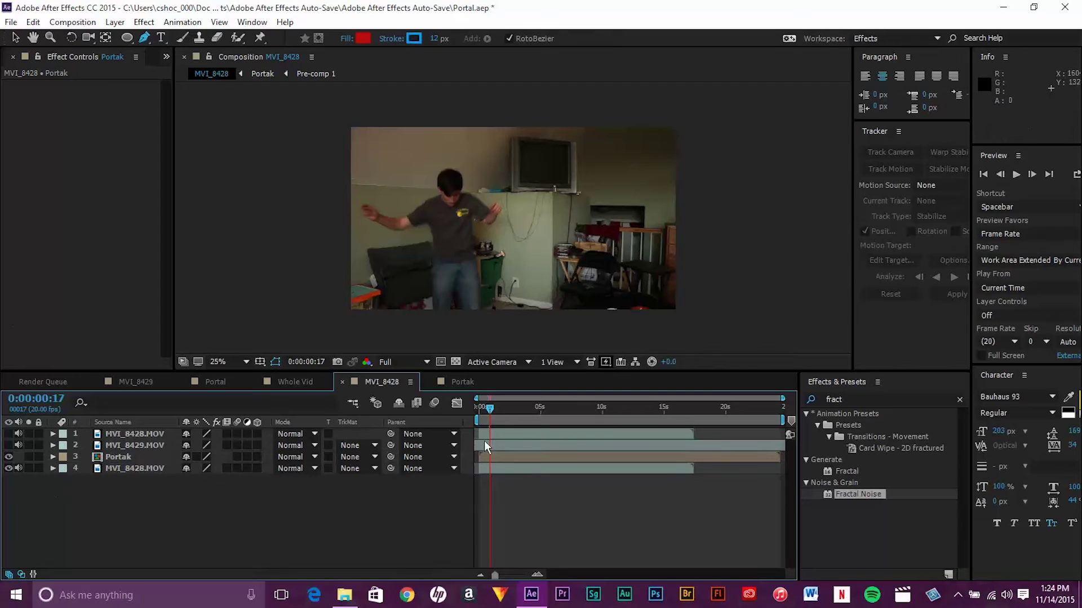
# Trim the Portak layer's out point to 0:00:00:18, just after the mask has closed.
pyautogui.click(1017, 174)
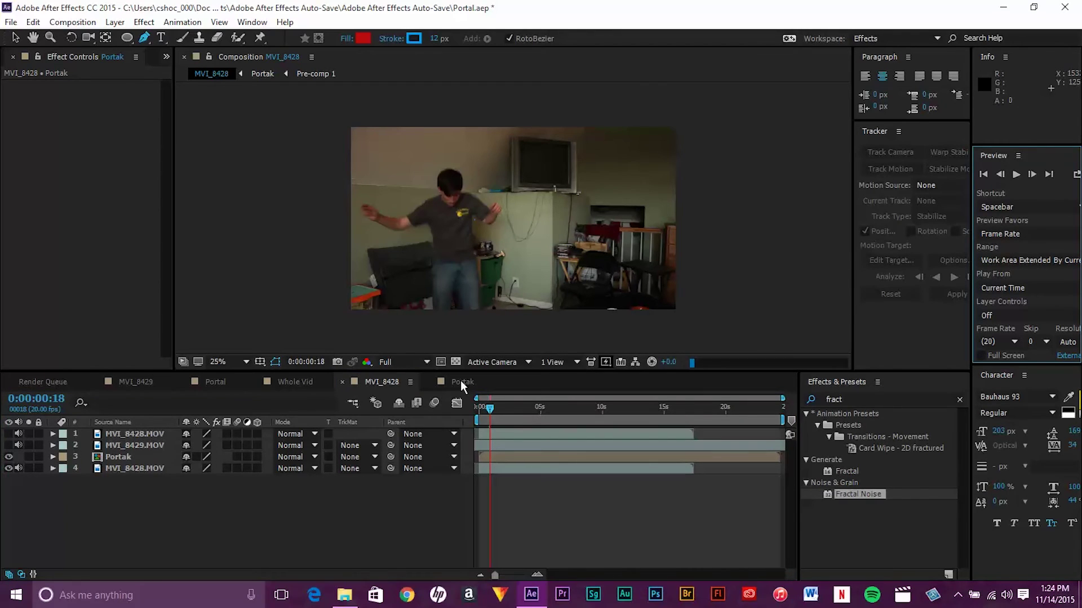
pyautogui.click(142, 458)
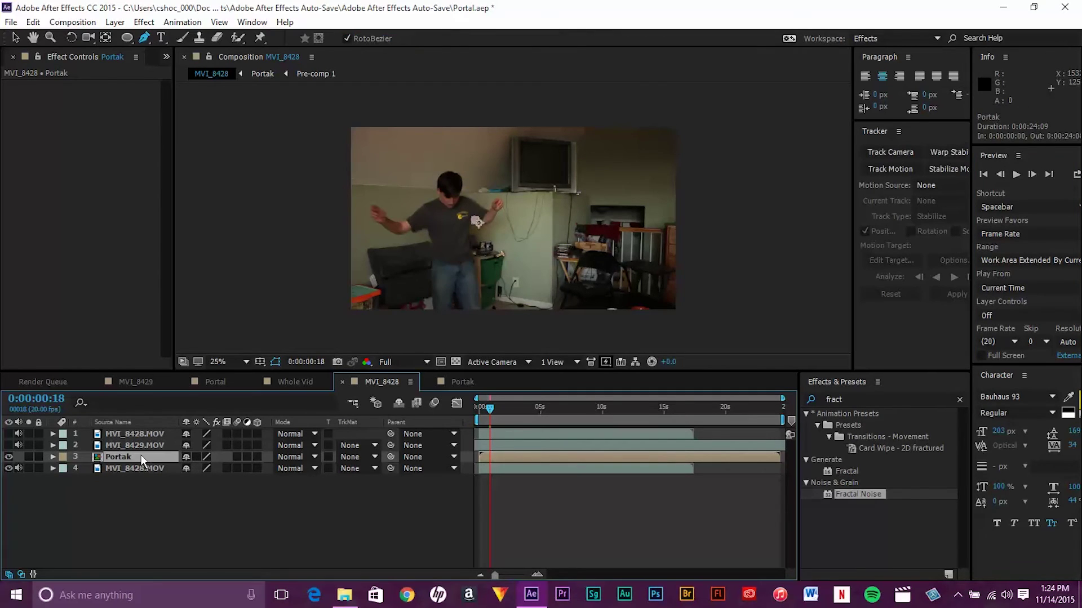
pyautogui.hotkey('alt', ']')
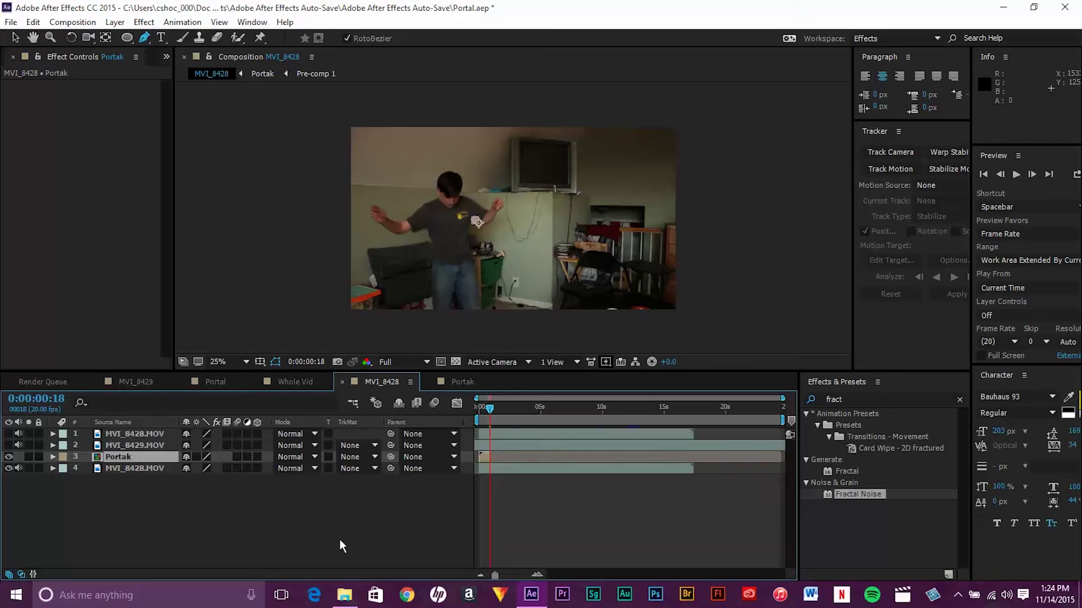
pyautogui.click(411, 493)
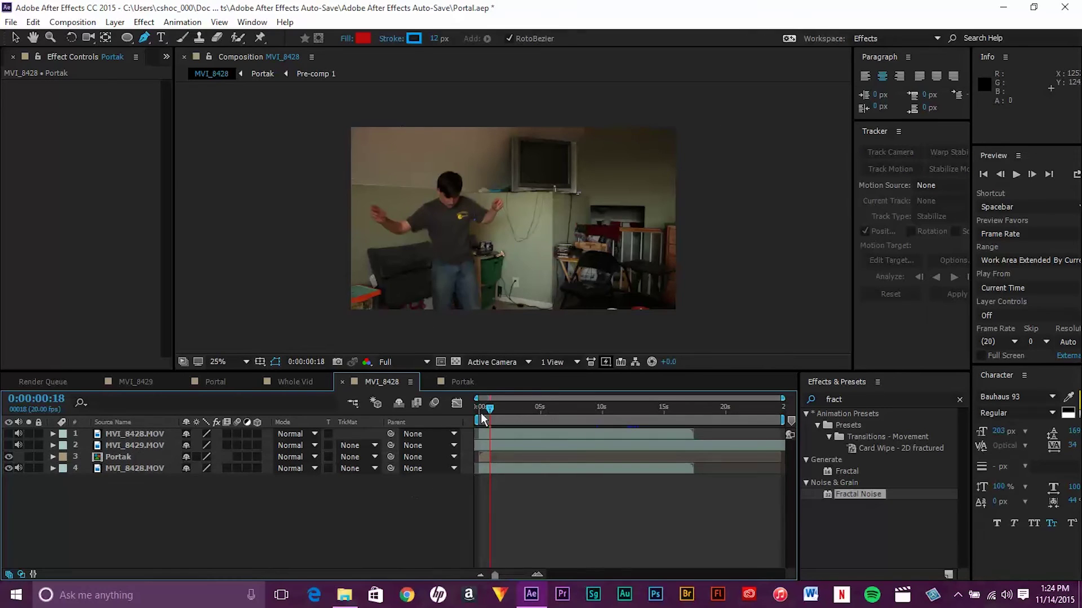
# Check the closing portal frame by frame from 0:00:00:00 to 0:00:00:06, and set Mask 1's feather on the Portak layer to 55 pixels.
pyautogui.moveTo(493, 409); pyautogui.dragTo(445, 415)
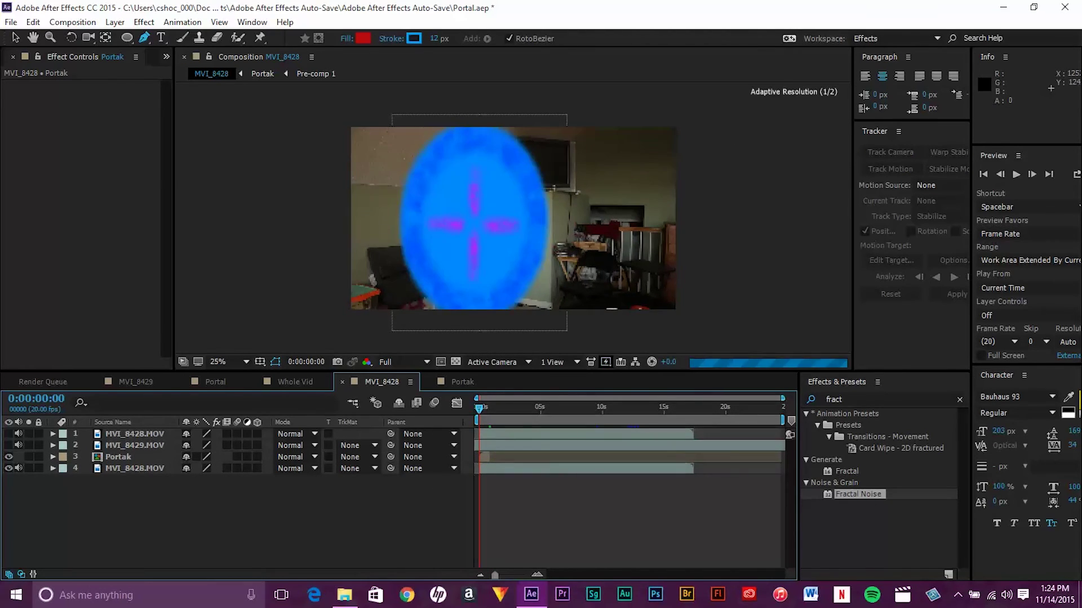
pyautogui.click(1031, 177)
pyautogui.click(1031, 177)
pyautogui.click(1031, 177)
pyautogui.click(1031, 177)
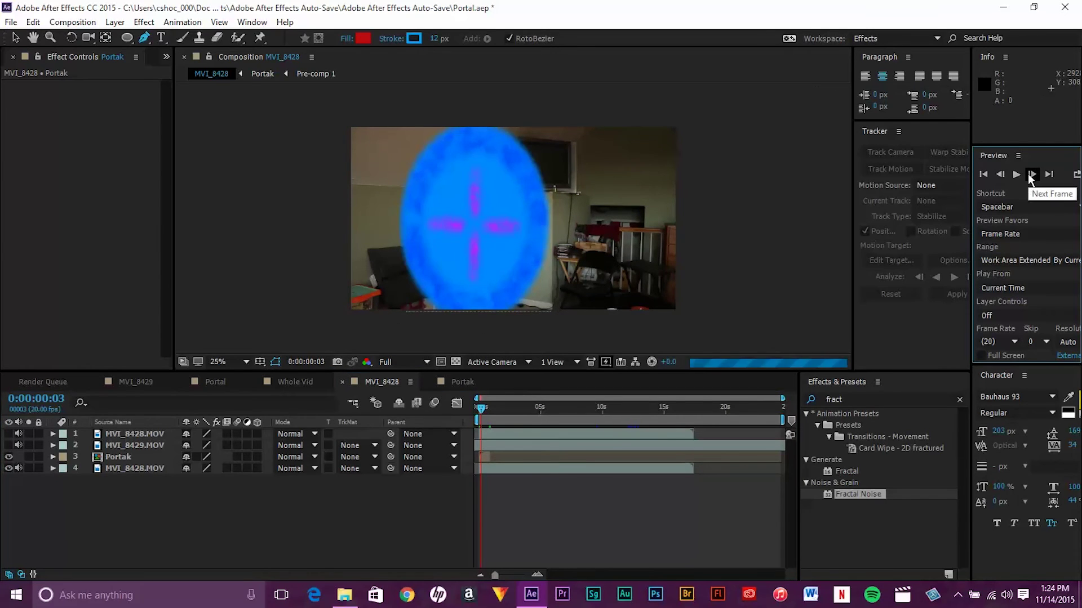
pyautogui.click(1030, 177)
pyautogui.click(1031, 177)
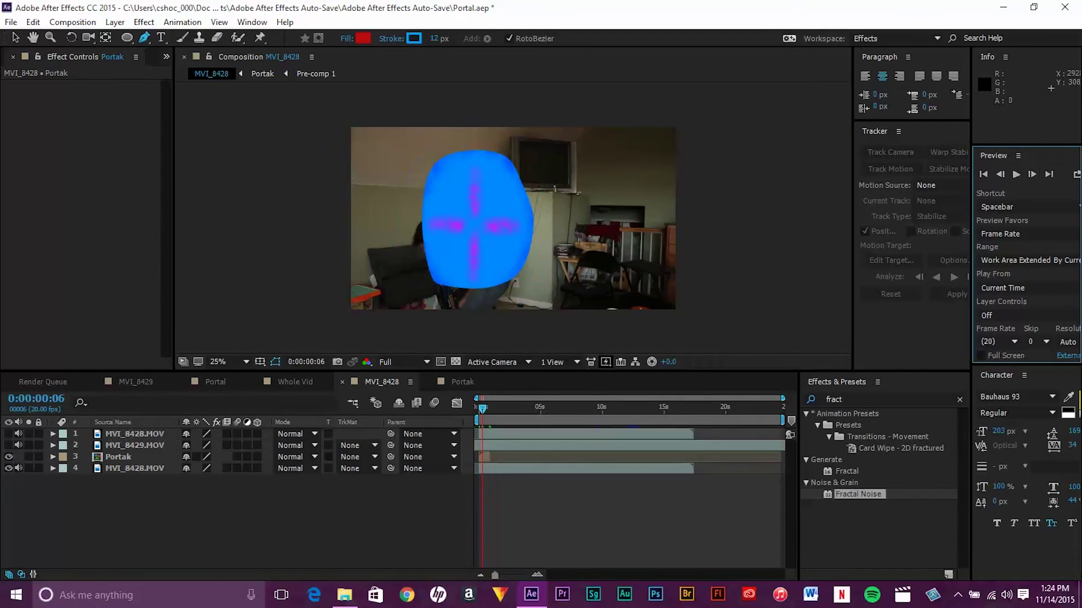
pyautogui.click(52, 457)
pyautogui.moveTo(213, 503); pyautogui.dragTo(247, 503)
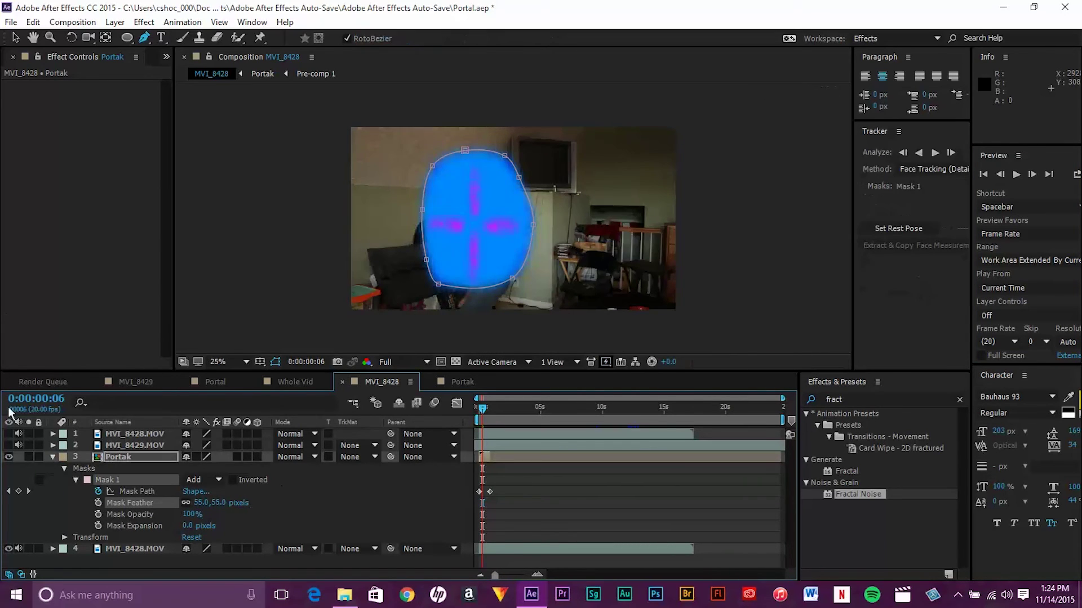
pyautogui.click(52, 457)
pyautogui.click(87, 499)
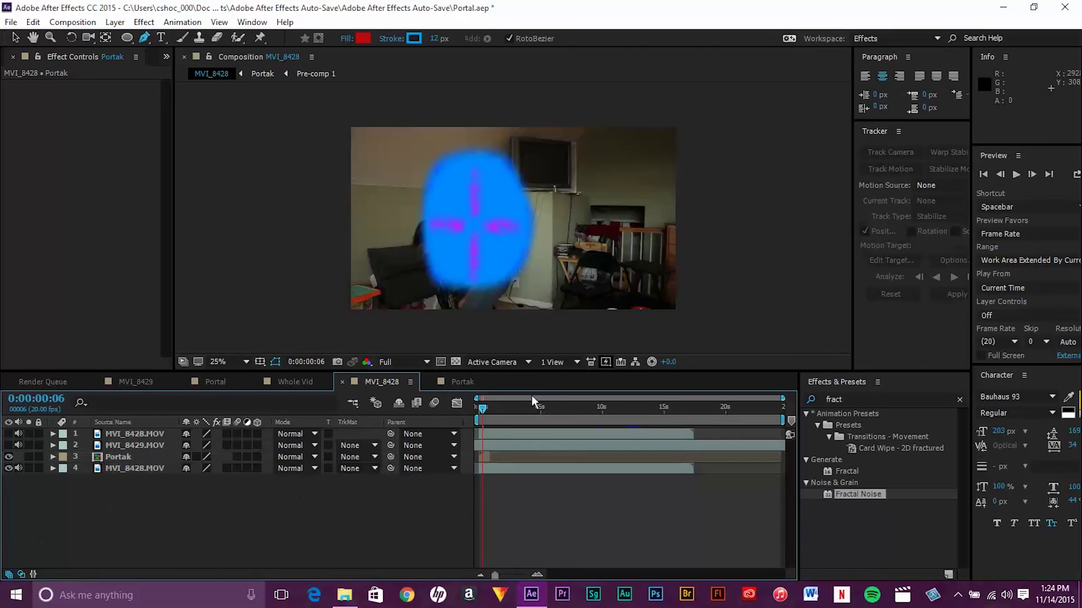
# Preview the feathered portal closing from 0:00:00:00 in MVI_8428, and return to the first frame.
pyautogui.moveTo(483, 409); pyautogui.dragTo(477, 409)
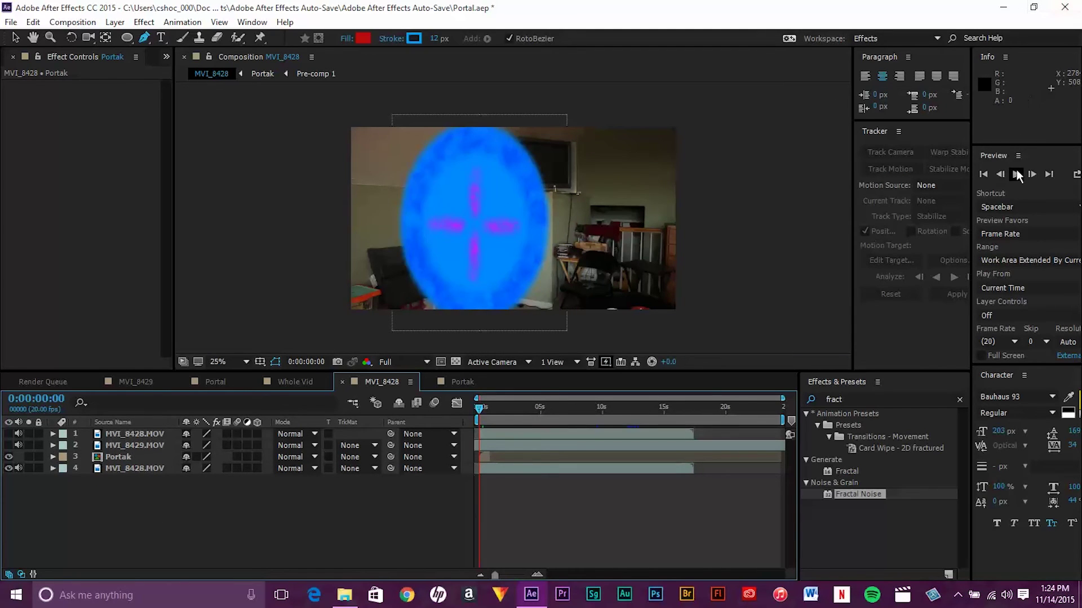
pyautogui.click(1018, 174)
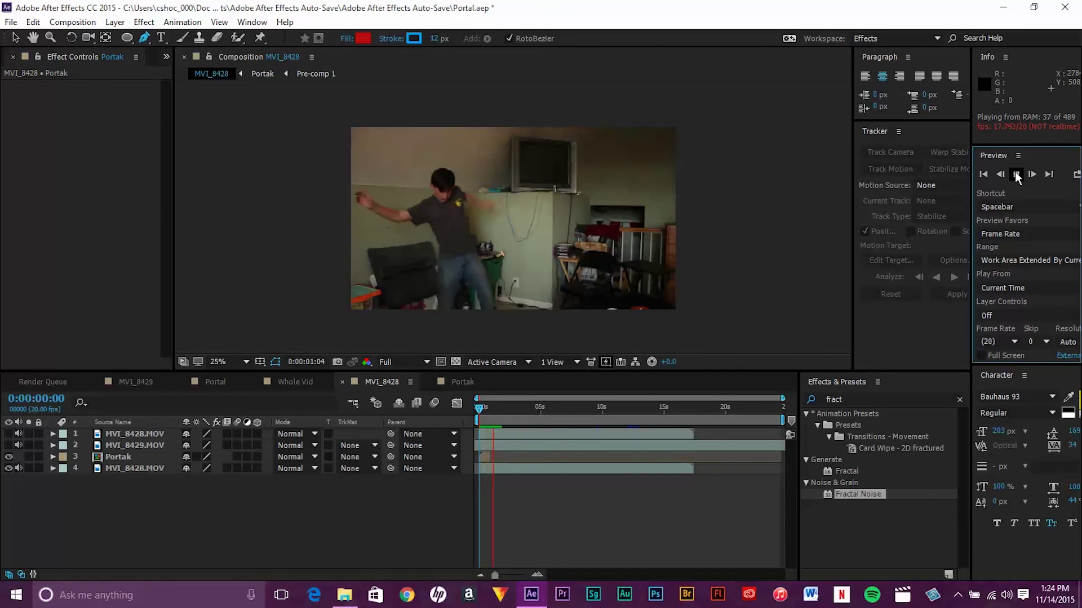
pyautogui.click(1016, 176)
pyautogui.moveTo(500, 410); pyautogui.dragTo(390, 440)
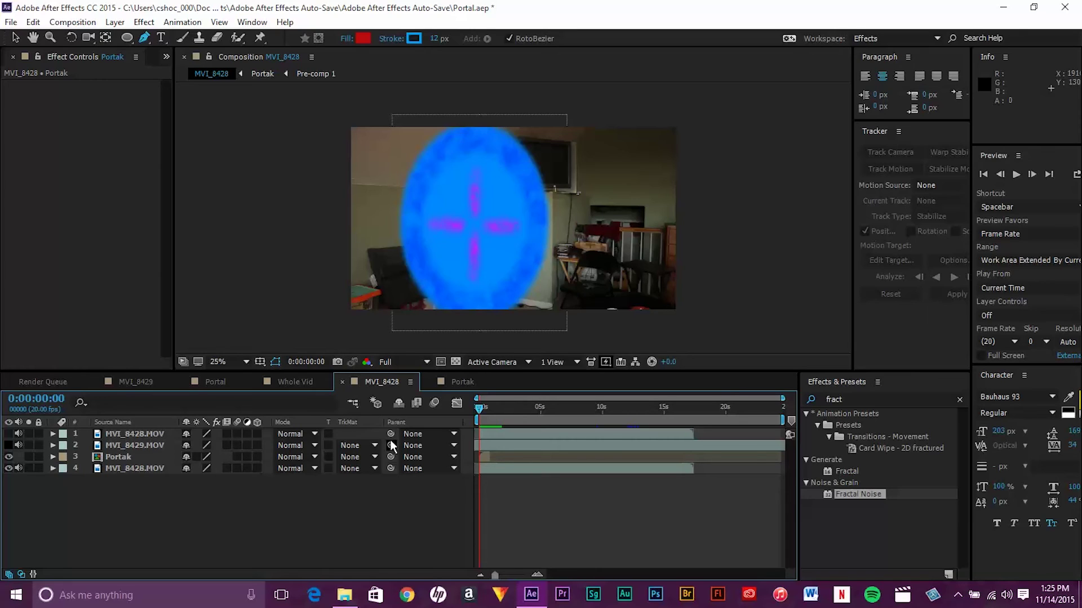
pyautogui.moveTo(477, 407); pyautogui.dragTo(455, 421)
# Review the Whole Vid, Portal and MVI_8429 compositions, and play the Portak composition from 0:00:00:00.
pyautogui.click(298, 383)
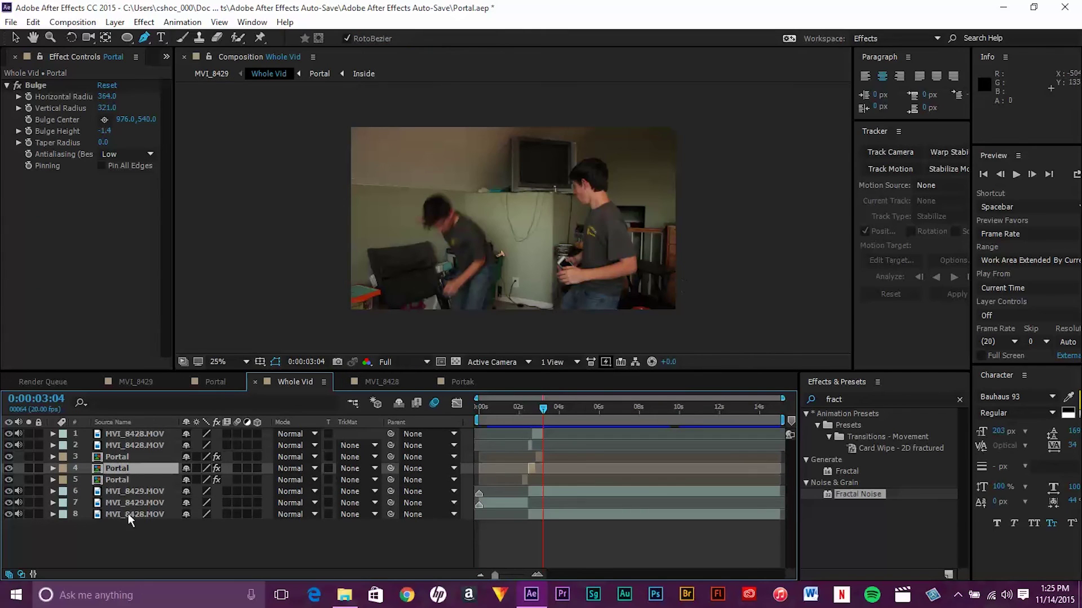
pyautogui.click(216, 387)
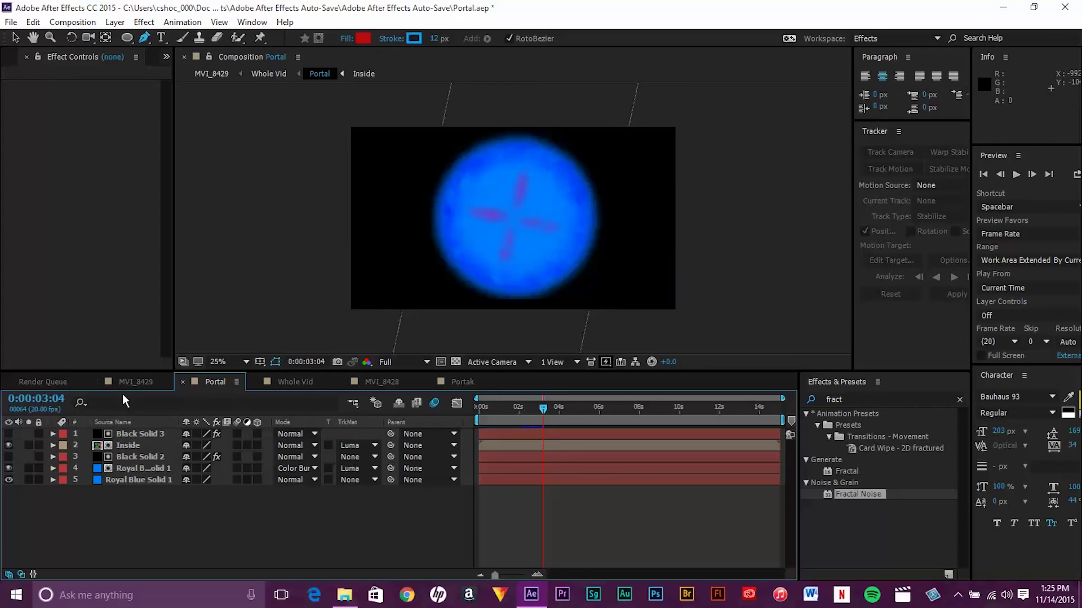
pyautogui.click(132, 382)
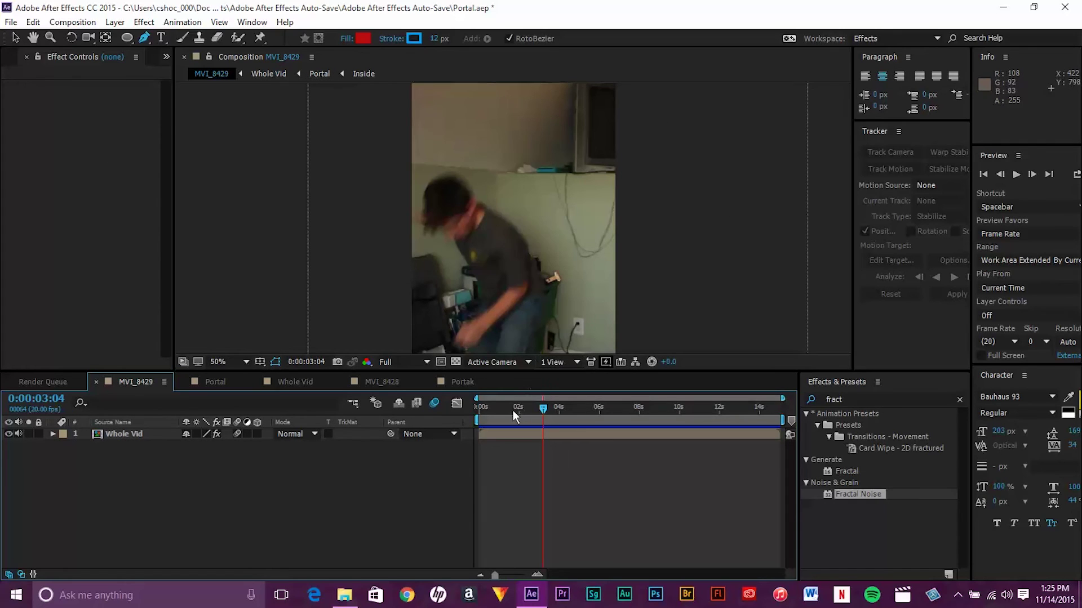
pyautogui.moveTo(542, 408); pyautogui.dragTo(404, 404)
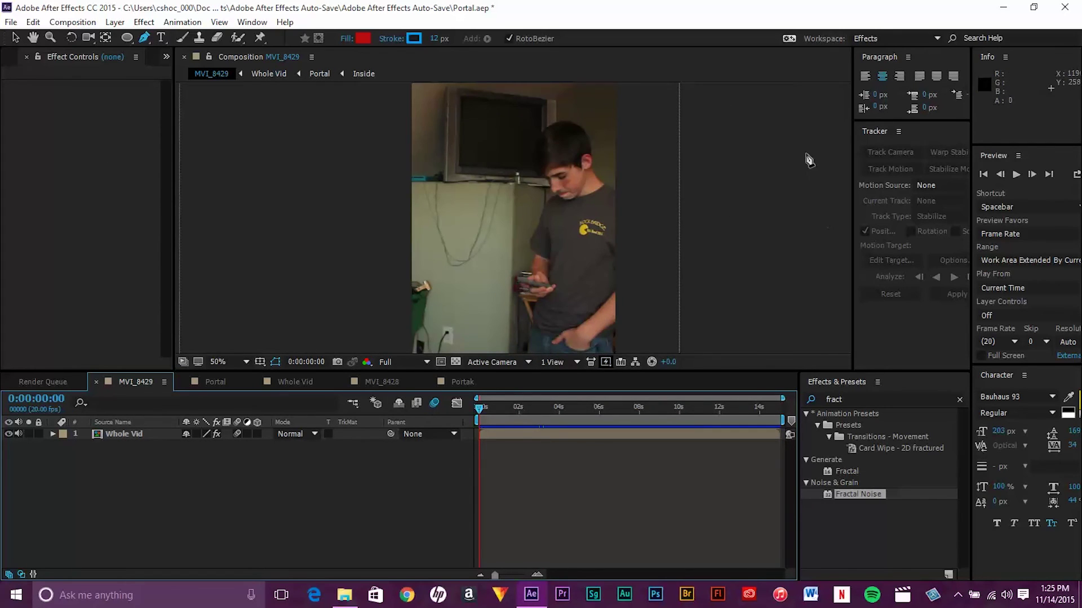
pyautogui.click(16, 38)
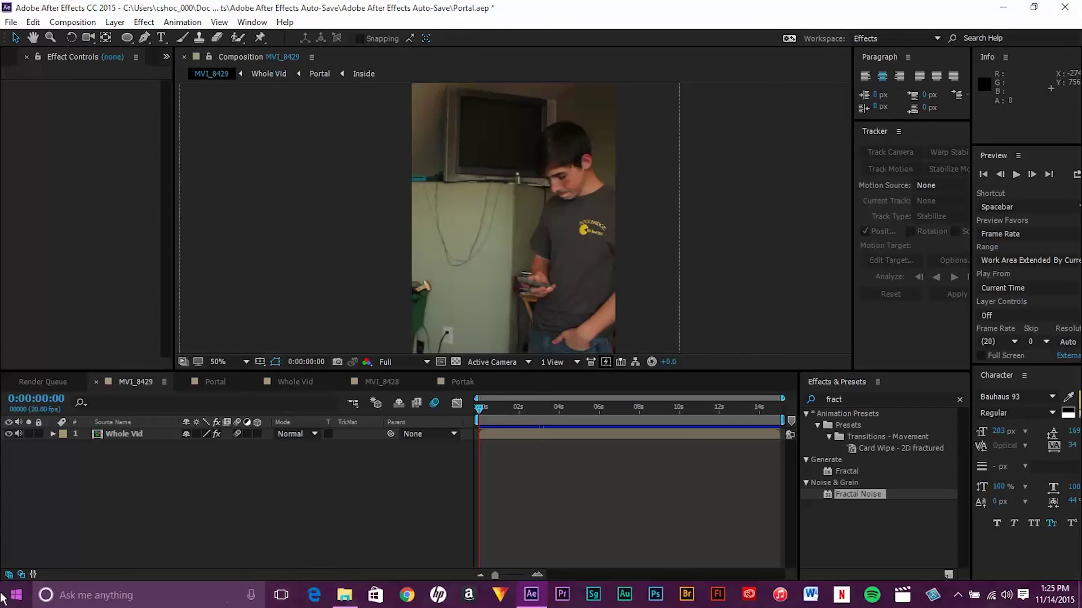
pyautogui.moveTo(481, 412); pyautogui.dragTo(54, 446)
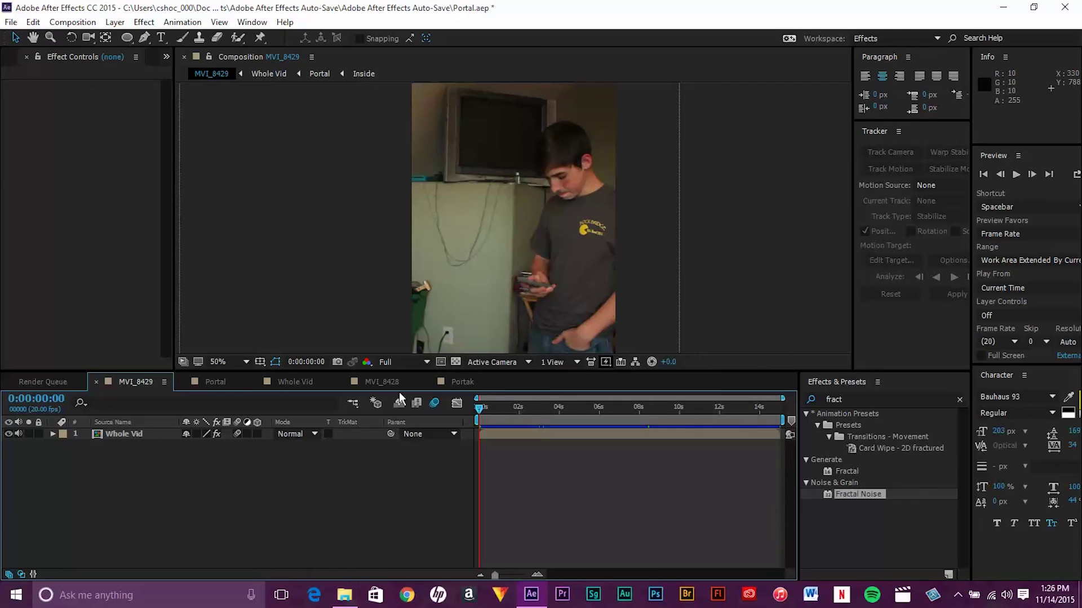
pyautogui.click(454, 381)
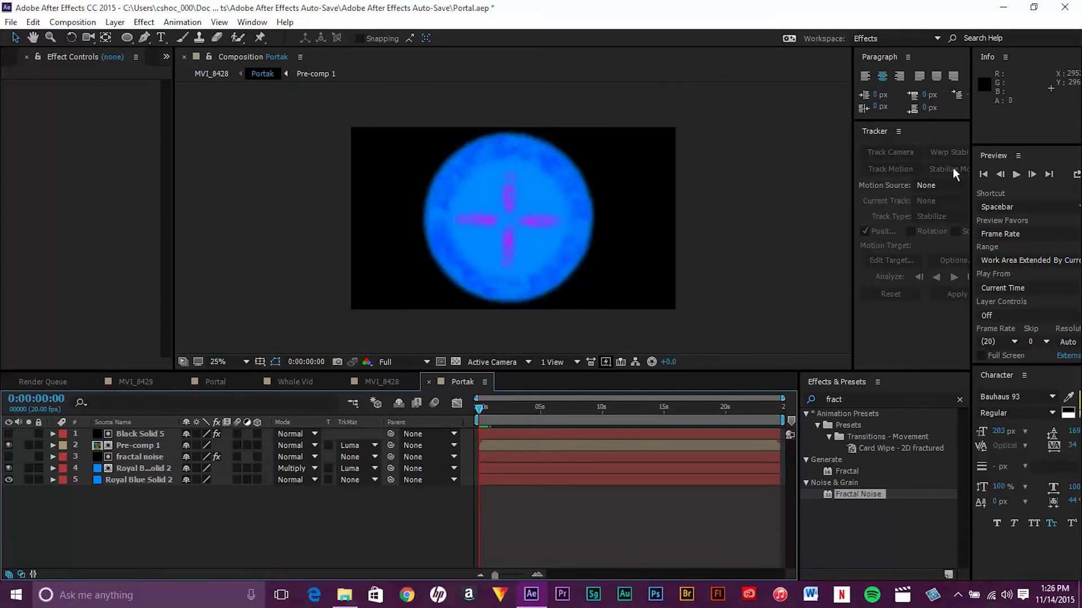
pyautogui.click(1015, 175)
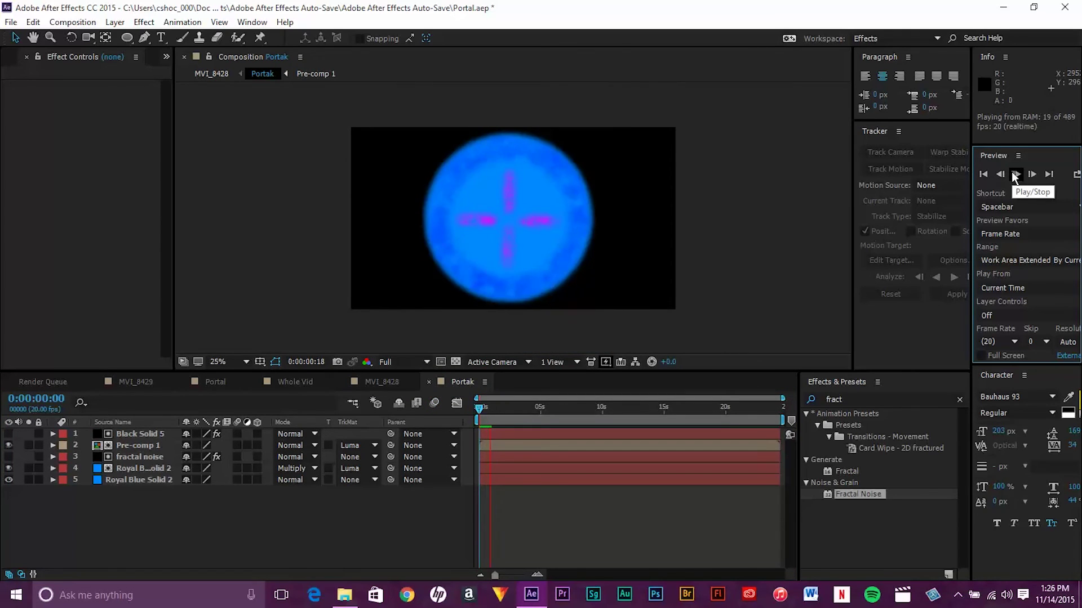